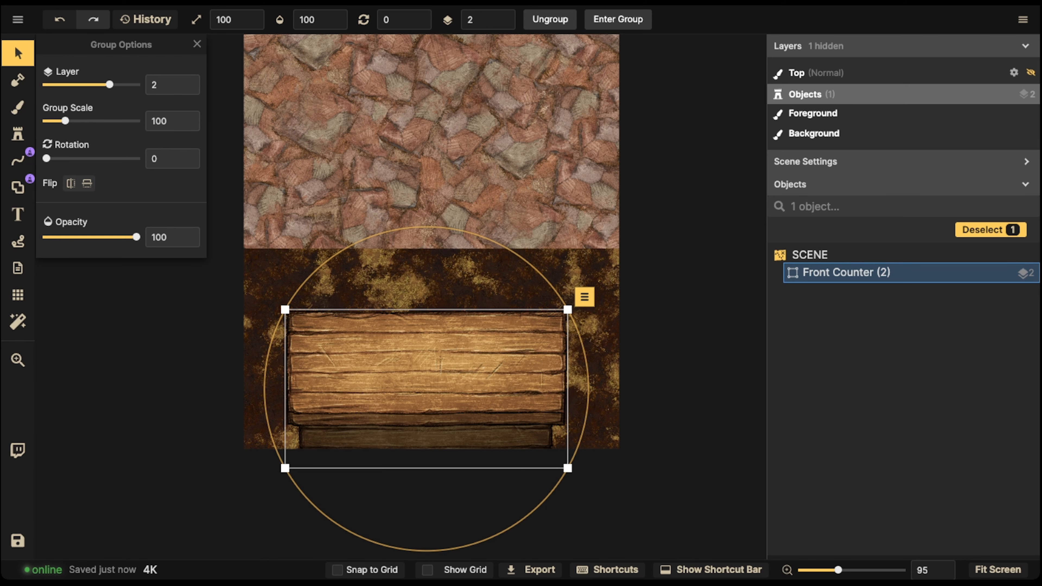
Nudge the Front Counter group slightly down over the lower edge of the scene and deselect it
drag(305, 249, 401, 433)
drag(404, 410, 404, 416)
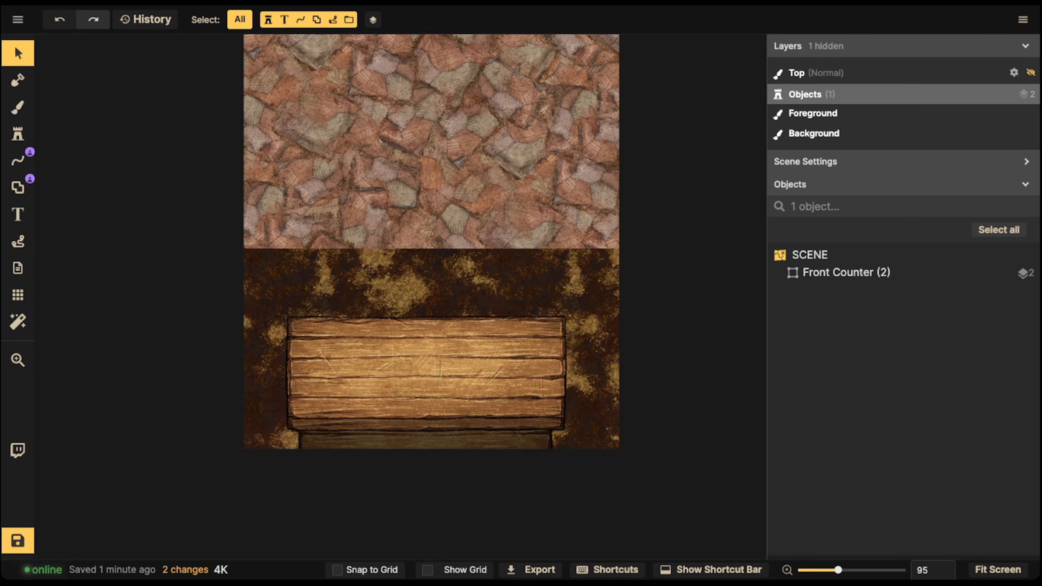
key(space)
drag(422, 246, 424, 353)
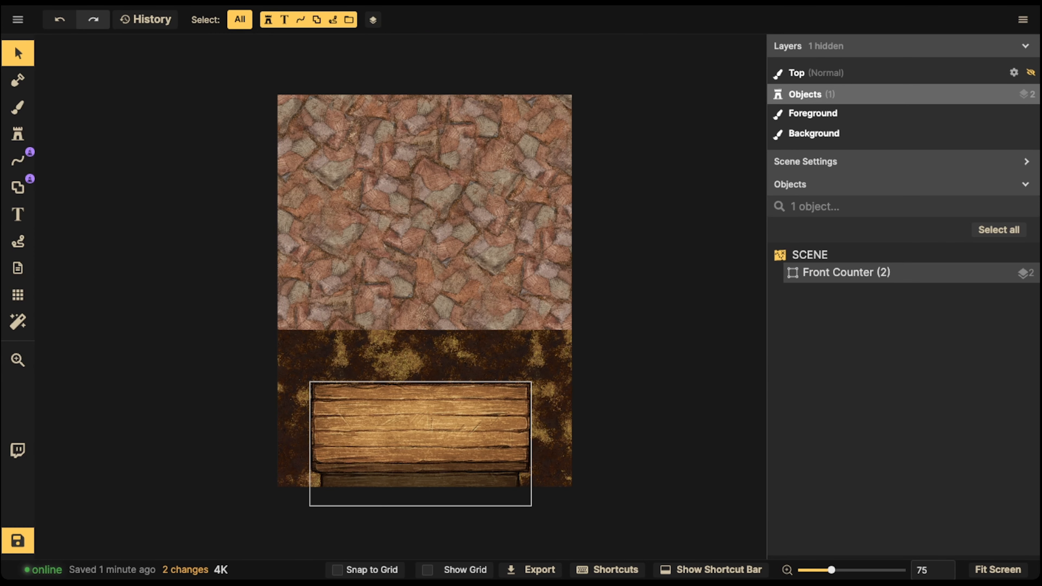
click(846, 273)
key(space)
drag(451, 353, 451, 291)
drag(383, 234, 385, 242)
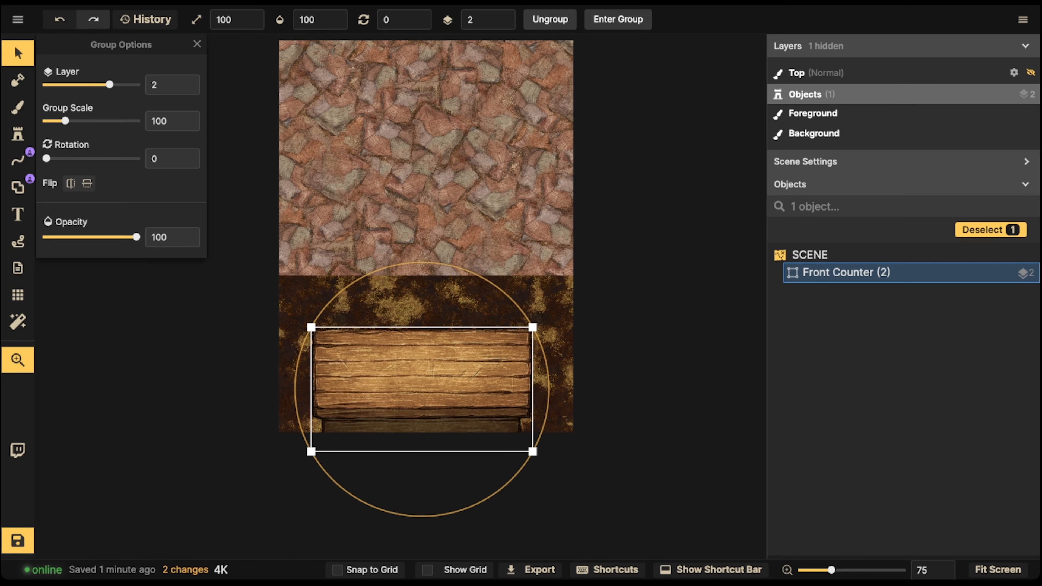
scroll(385, 242, up, 3)
scroll(386, 230, up, 3)
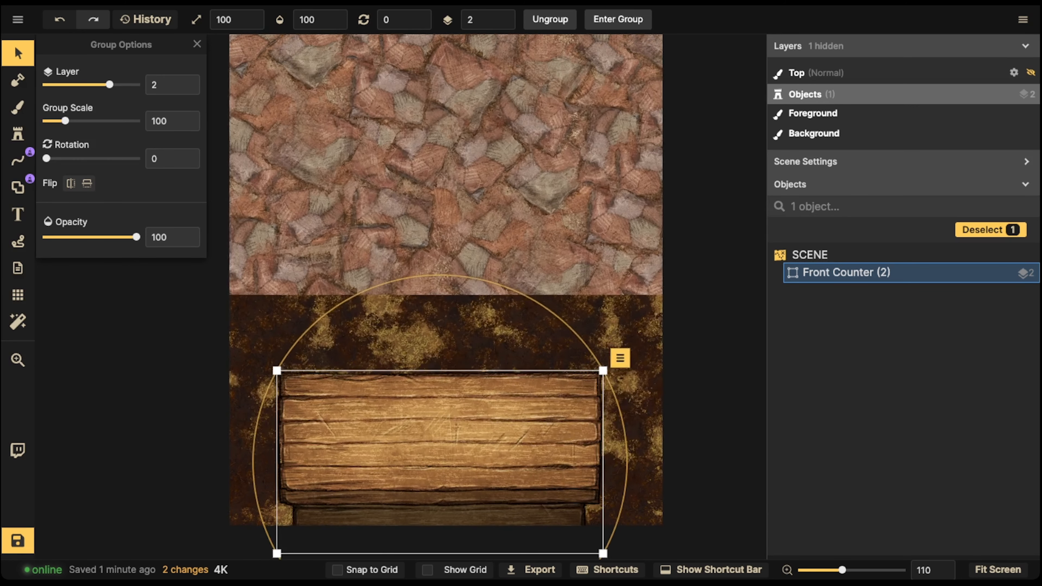
click(441, 243)
Choose a round background brush of size 50 with the large reddish stone texture and make a stroke near the stone boundary
click(18, 107)
scroll(144, 287, down, 2)
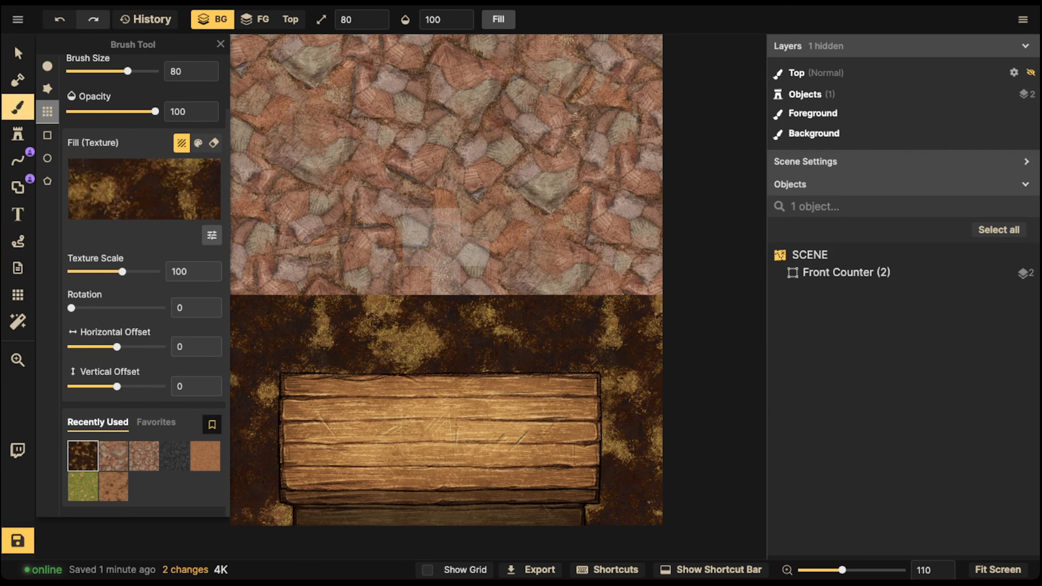
click(113, 455)
click(47, 66)
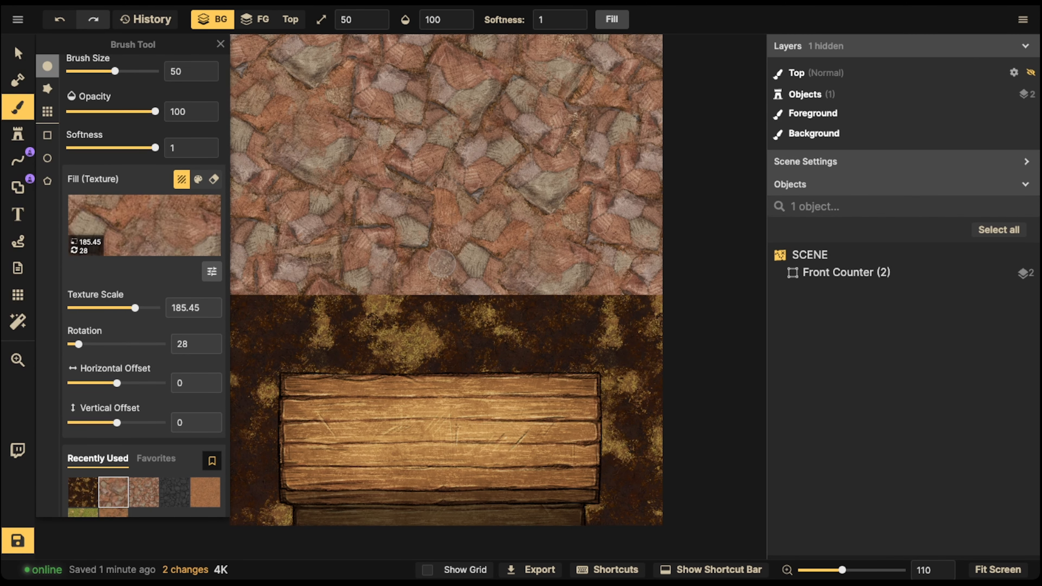
drag(440, 309, 382, 282)
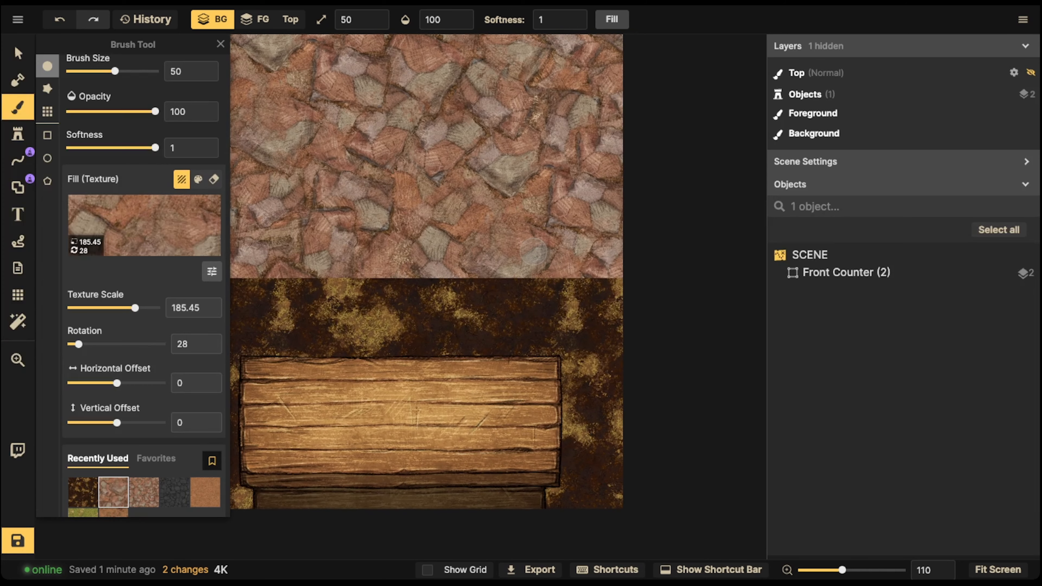
drag(600, 267, 638, 251)
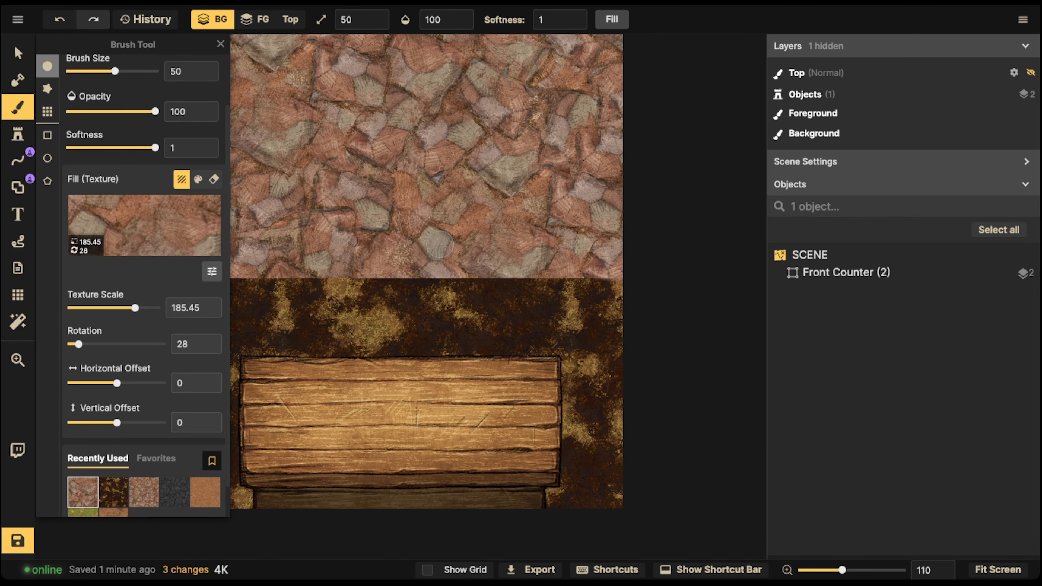
Set the brush softness to 0, test a stone stroke across the boundary, and undo it
click(575, 25)
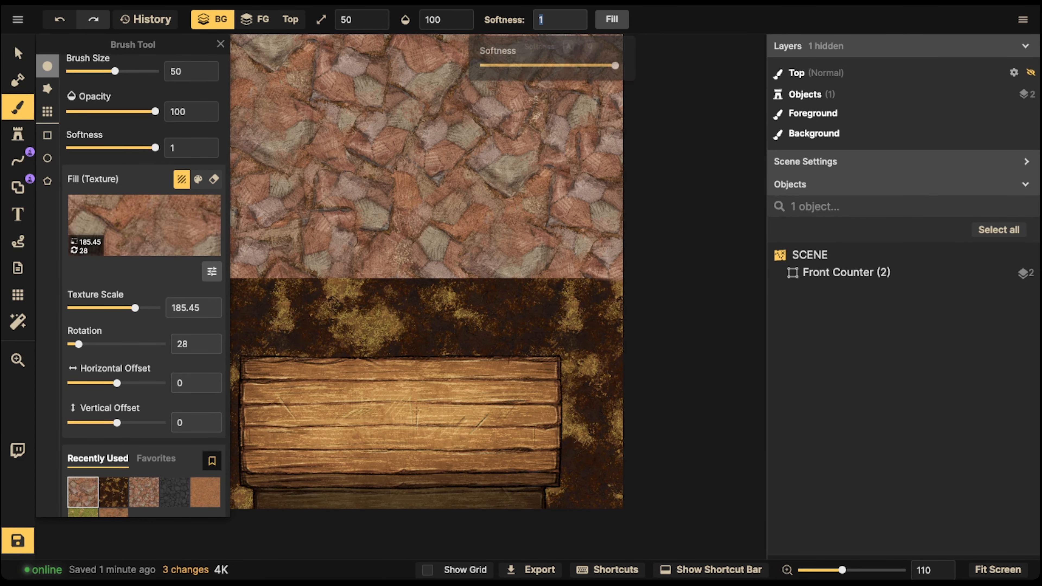
drag(615, 65, 462, 64)
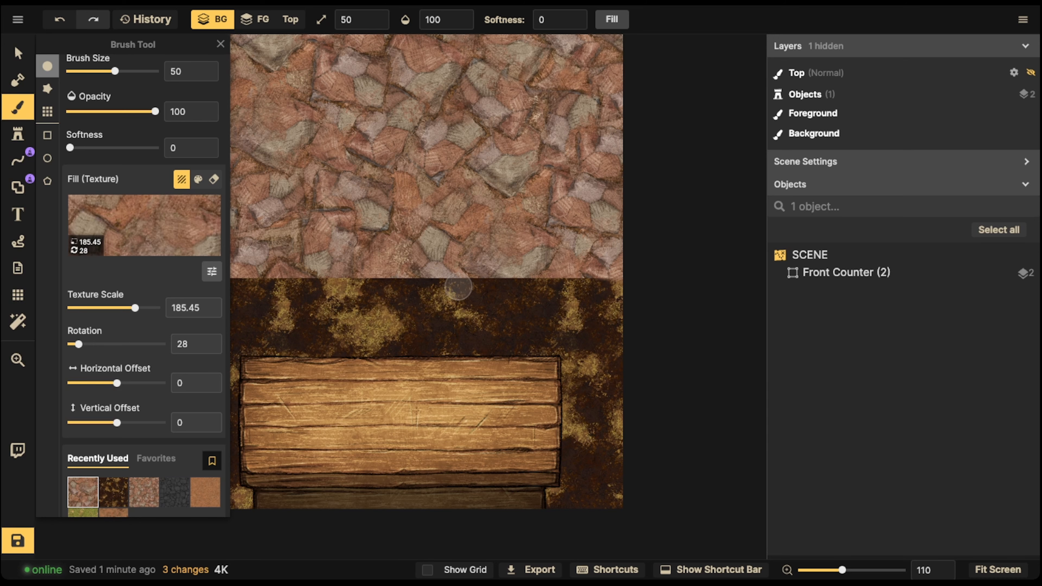
mouse_move(459, 272)
mouse_down()
mouse_move(456, 307)
mouse_move(481, 307)
mouse_up()
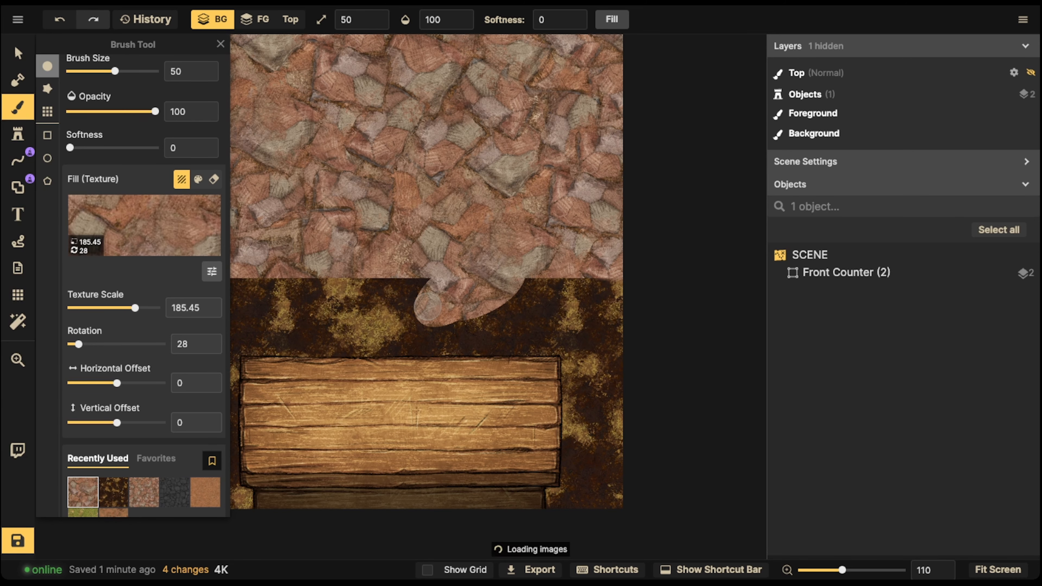
key(ctrl+z)
Paint an uneven stone edge along the full boundary between the stone floor and the dark ground
drag(413, 321, 495, 307)
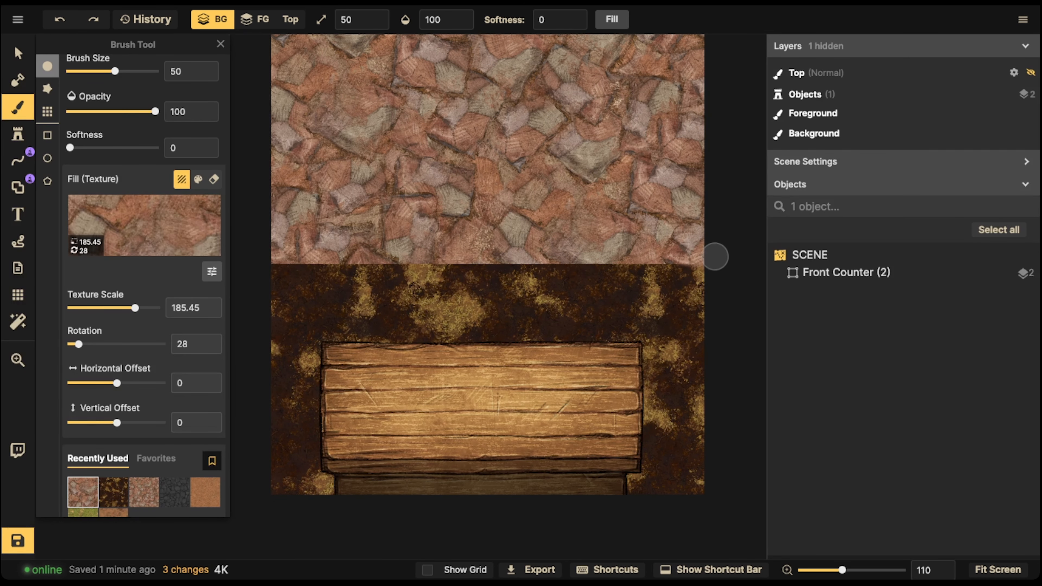
drag(715, 255, 685, 255)
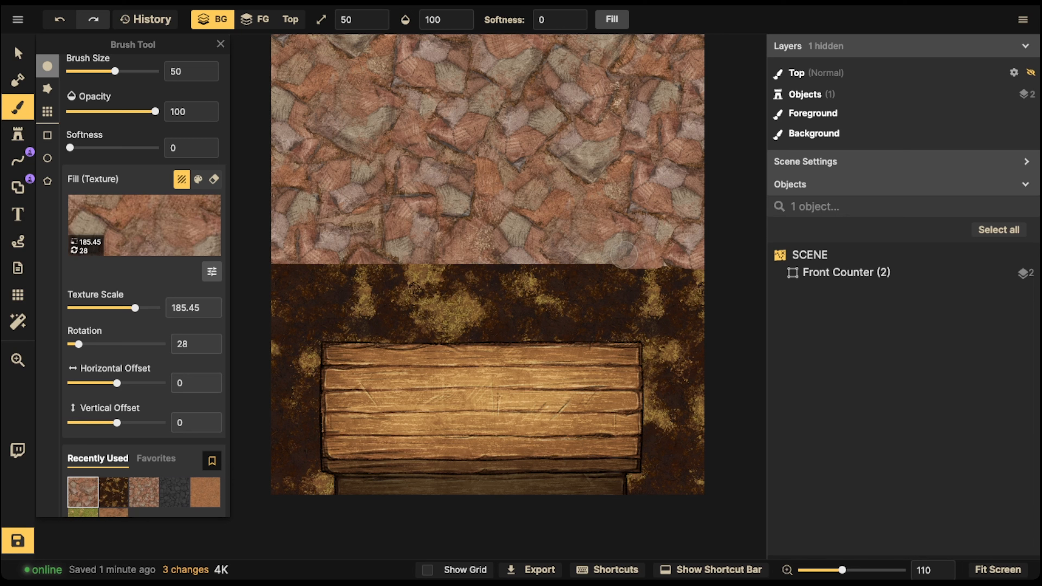
drag(570, 257, 500, 253)
drag(431, 257, 360, 254)
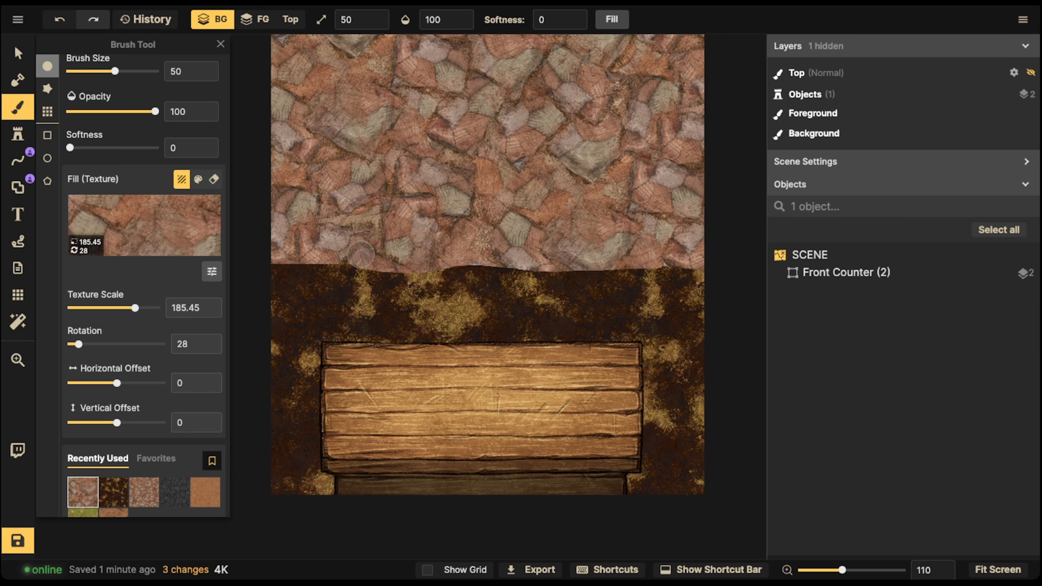
drag(296, 258, 257, 270)
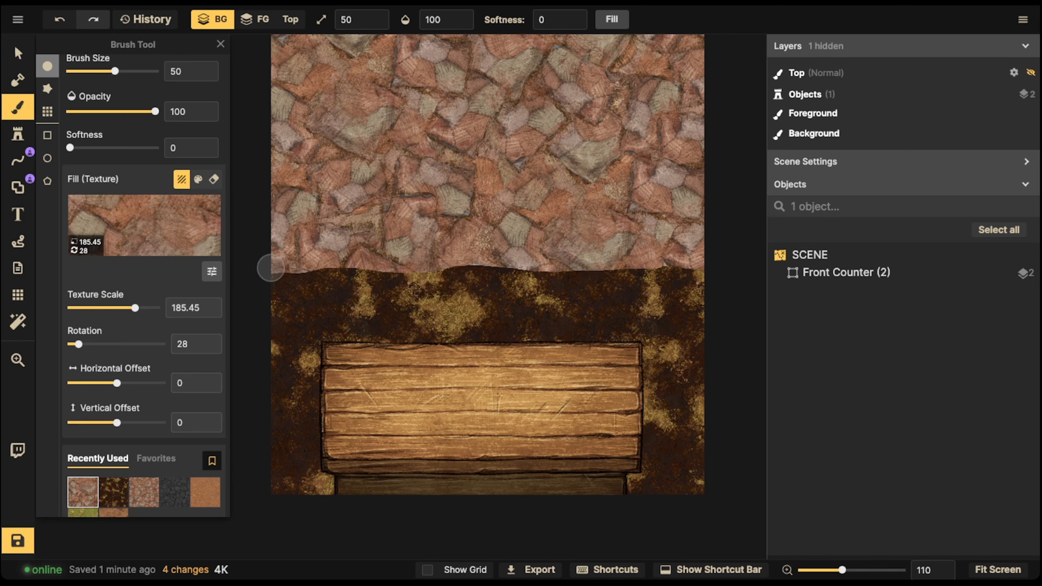
drag(492, 252, 747, 267)
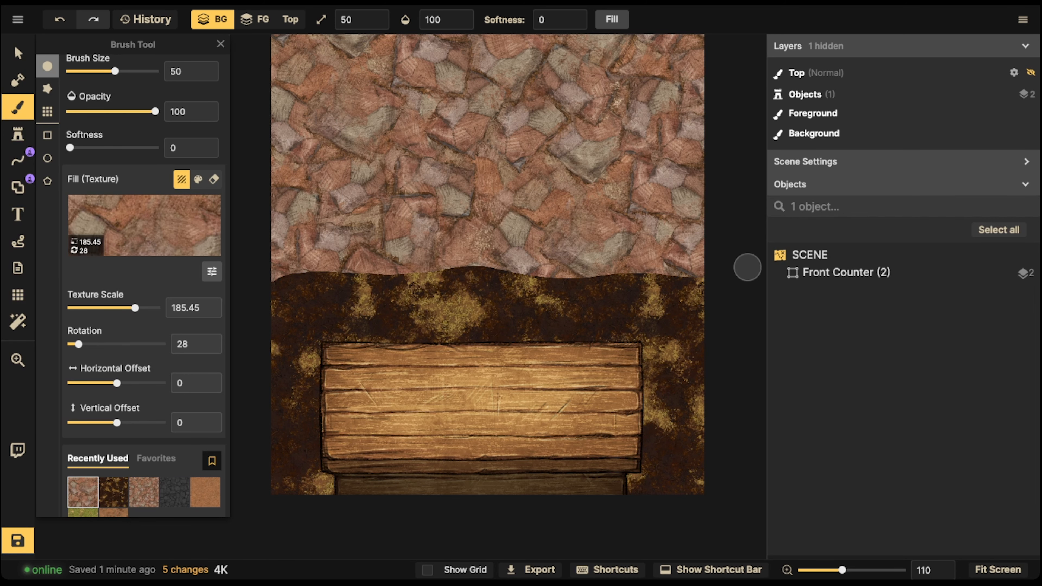
Move the Front Counter group slightly up and deselect it
scroll(414, 247, down, 4)
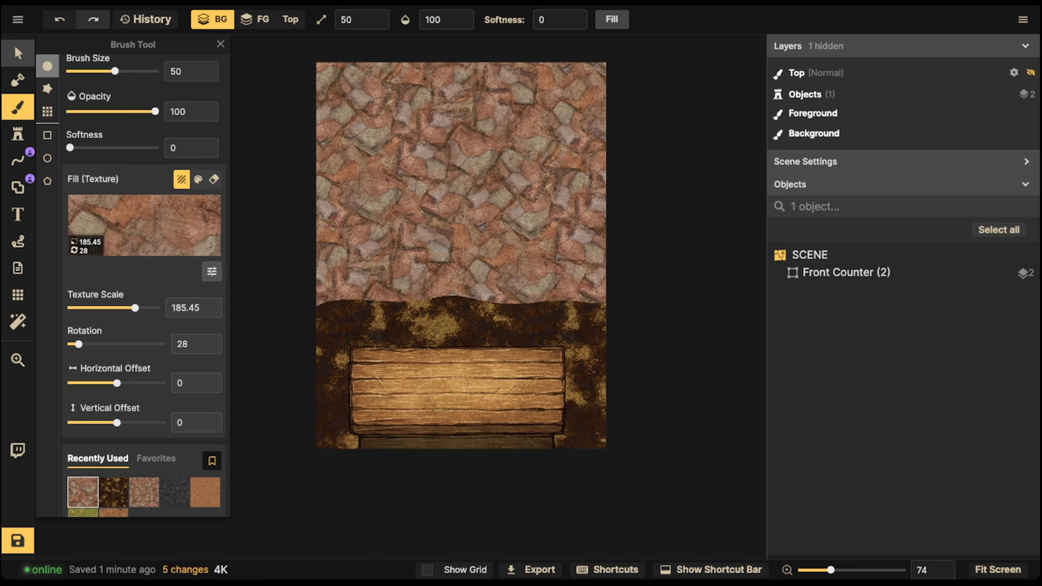
click(18, 53)
drag(443, 388, 446, 383)
key(Escape)
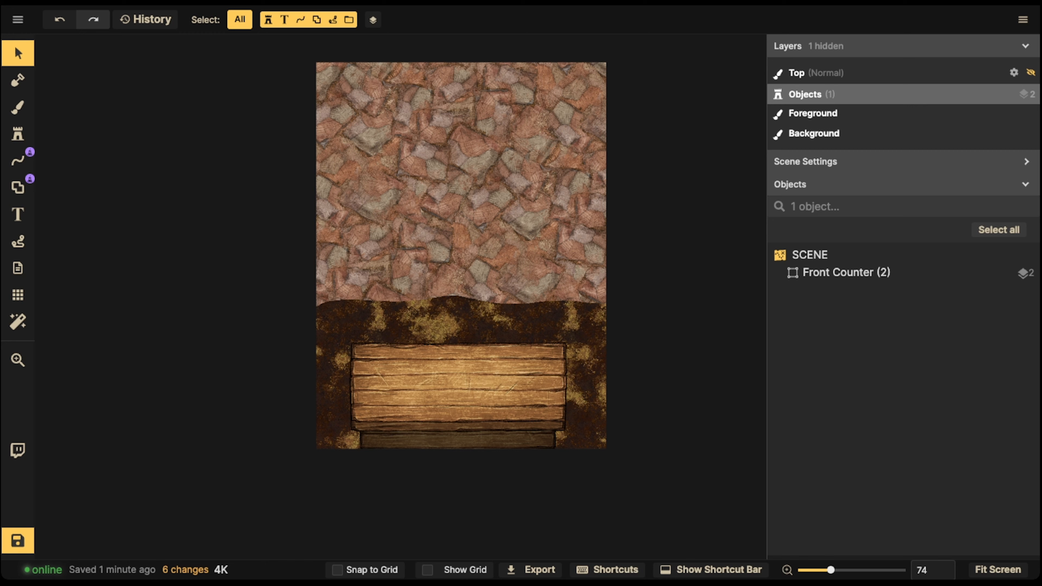
Search the Fantasy Battlemaps stamps for "weapon" and look through the results for suitable weapons
click(17, 134)
click(94, 105)
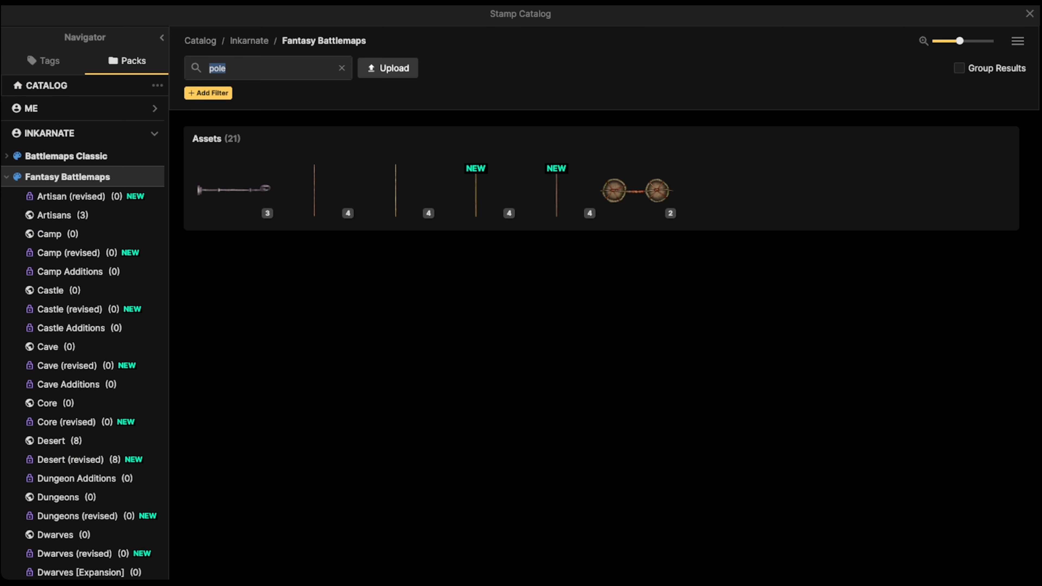
text(weapon)
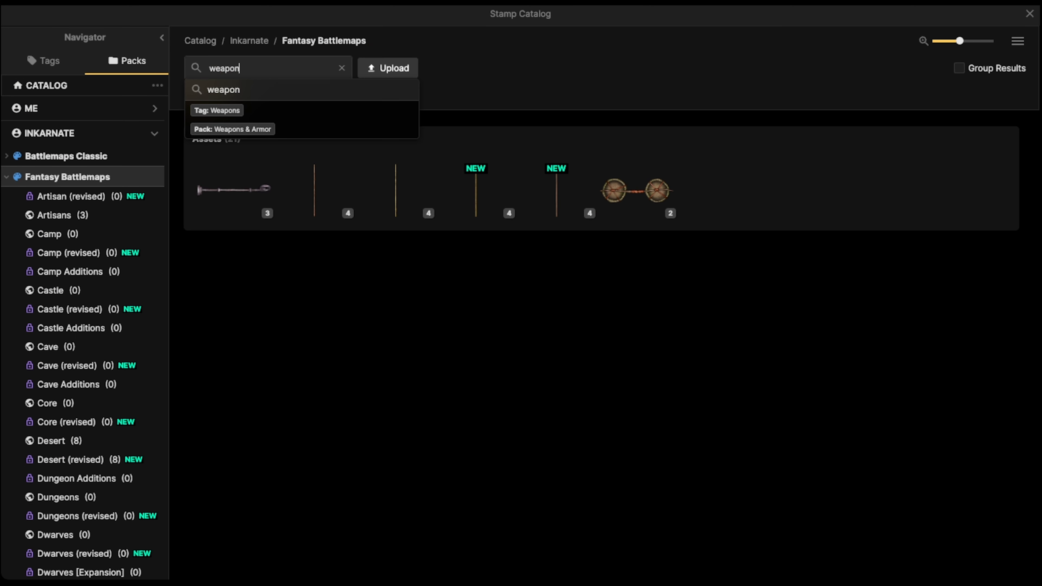
key(Return)
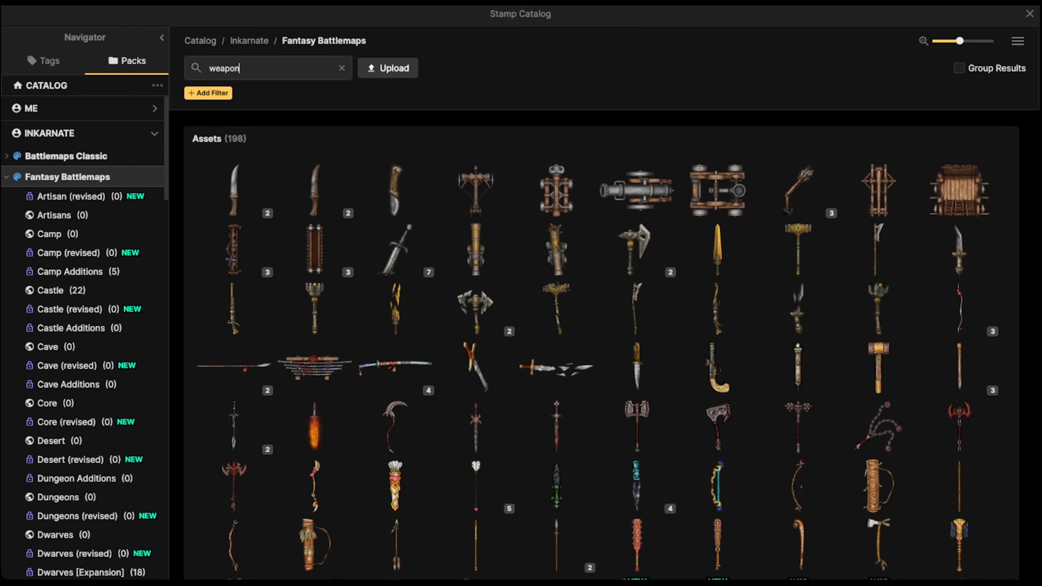
scroll(636, 230, down, 2)
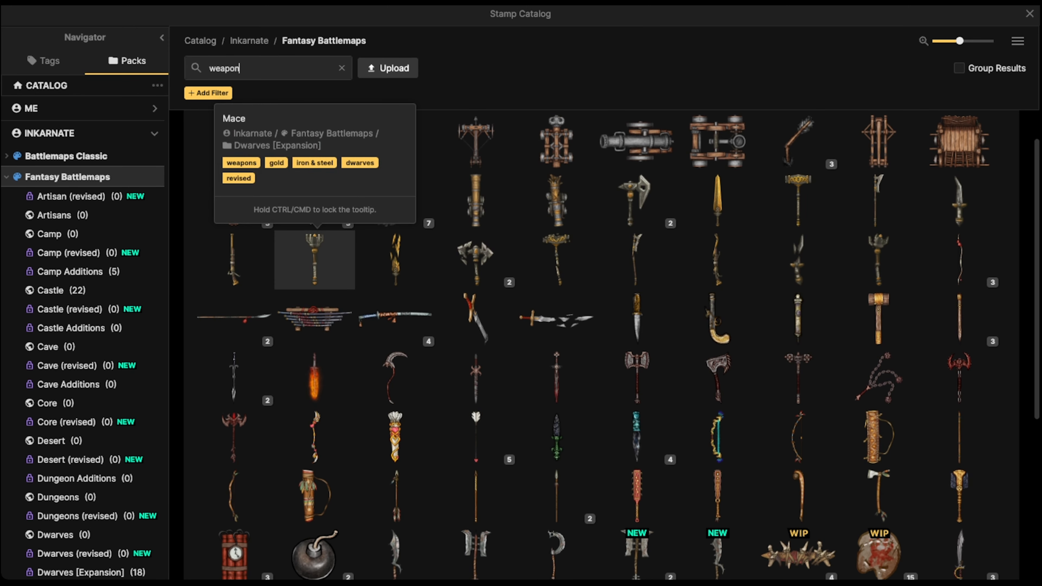
scroll(314, 262, down, 8)
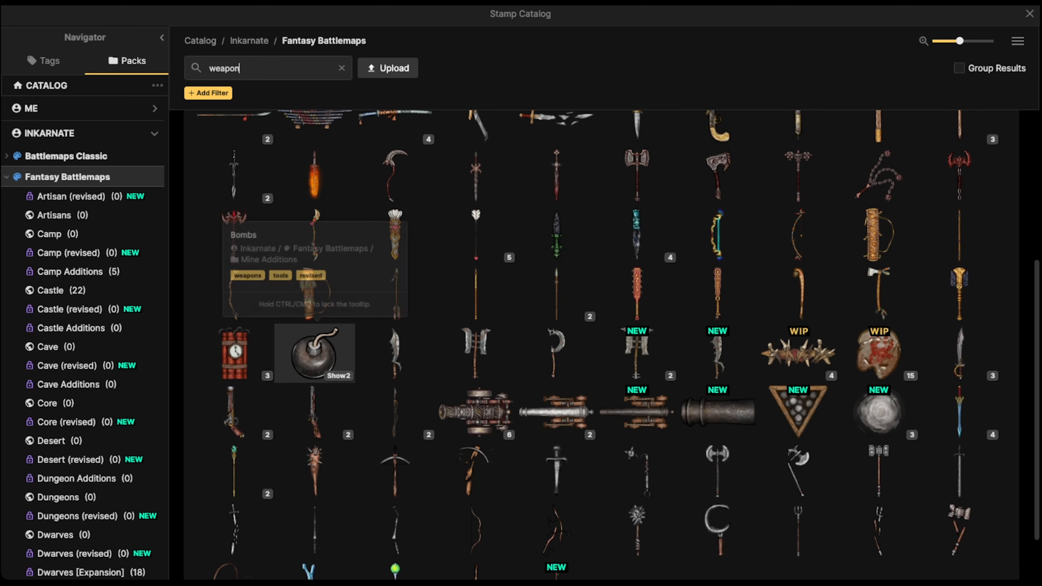
scroll(234, 353, down, 3)
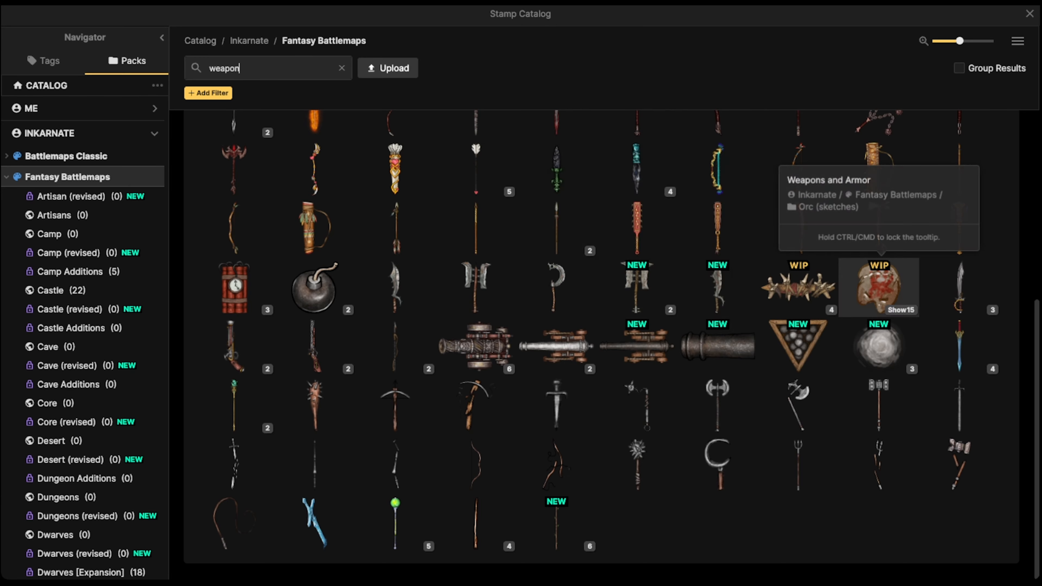
scroll(878, 287, up, 13)
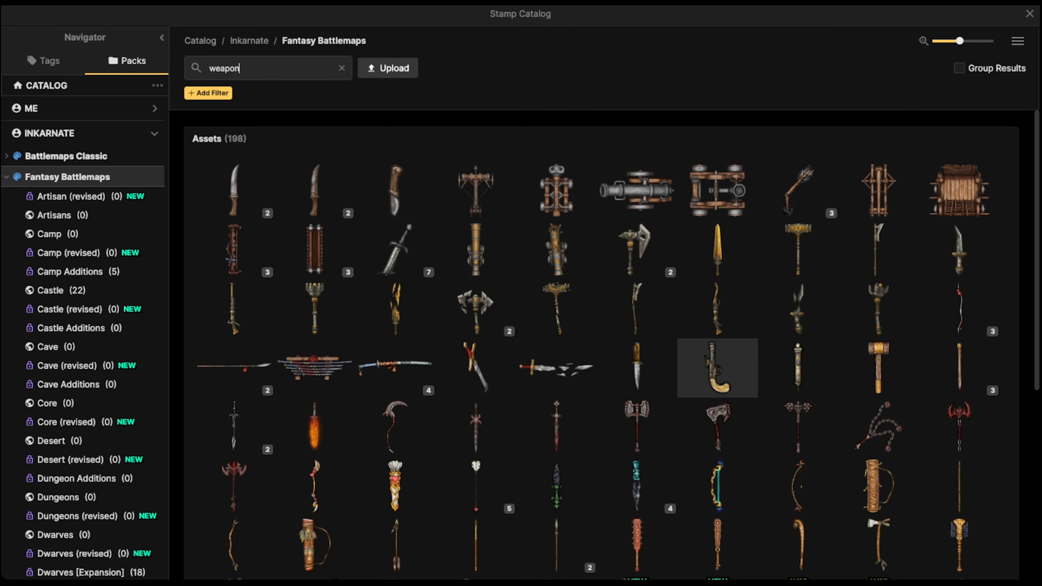
scroll(879, 368, down, 12)
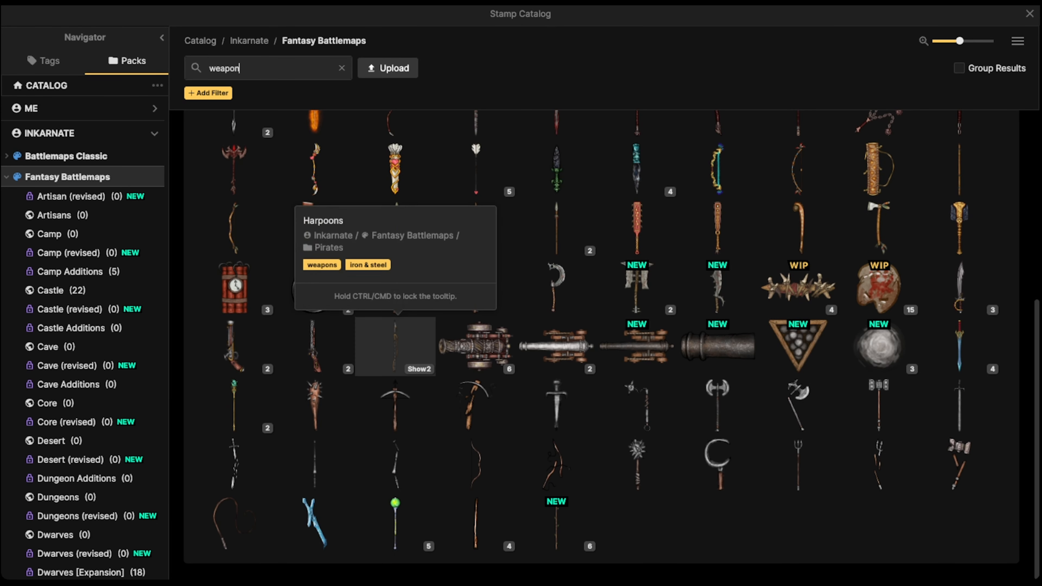
scroll(395, 345, up, 5)
scroll(395, 330, up, 10)
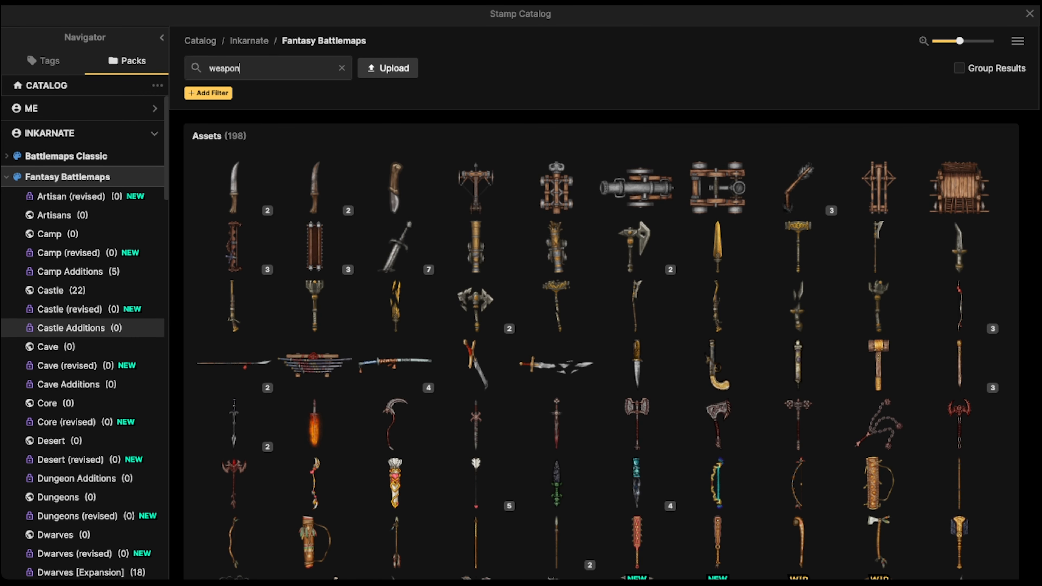
Pick the Orc Sword from the Orc pack and place it on the stone above the counter at scale 340 and rotation 285
scroll(82, 308, down, 7)
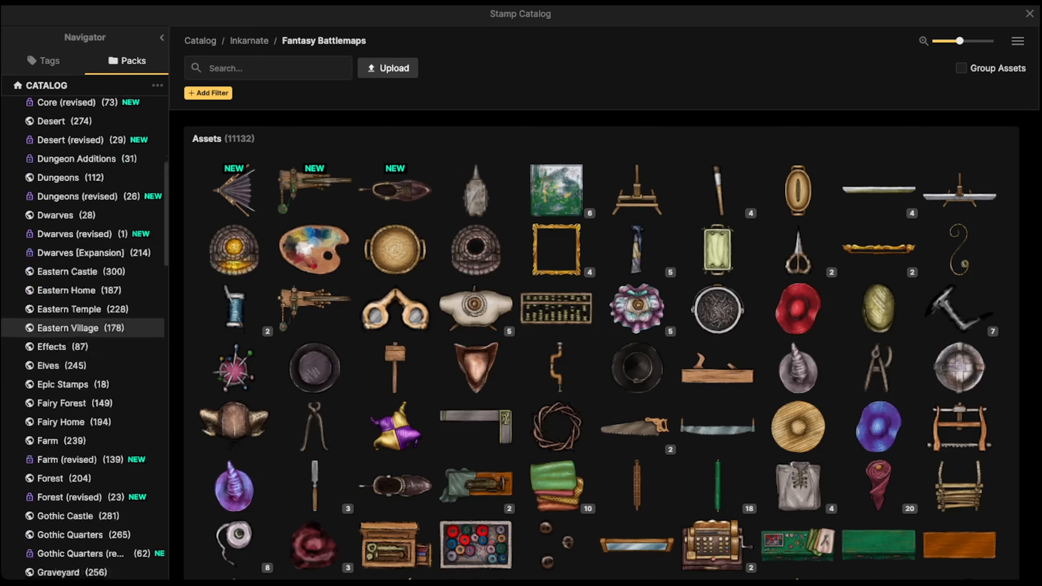
scroll(82, 363, down, 2)
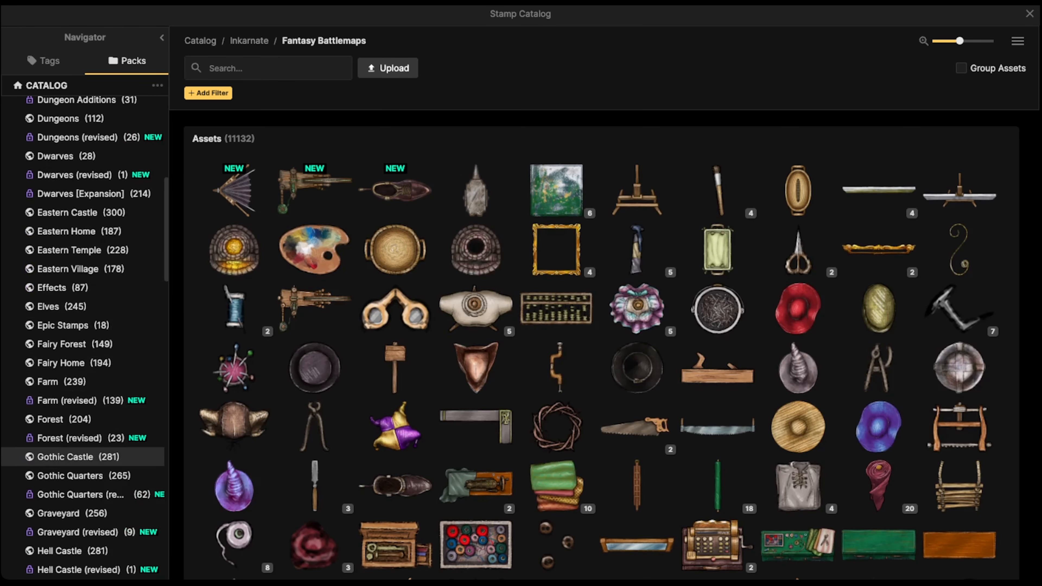
scroll(82, 451, down, 6)
scroll(82, 412, down, 6)
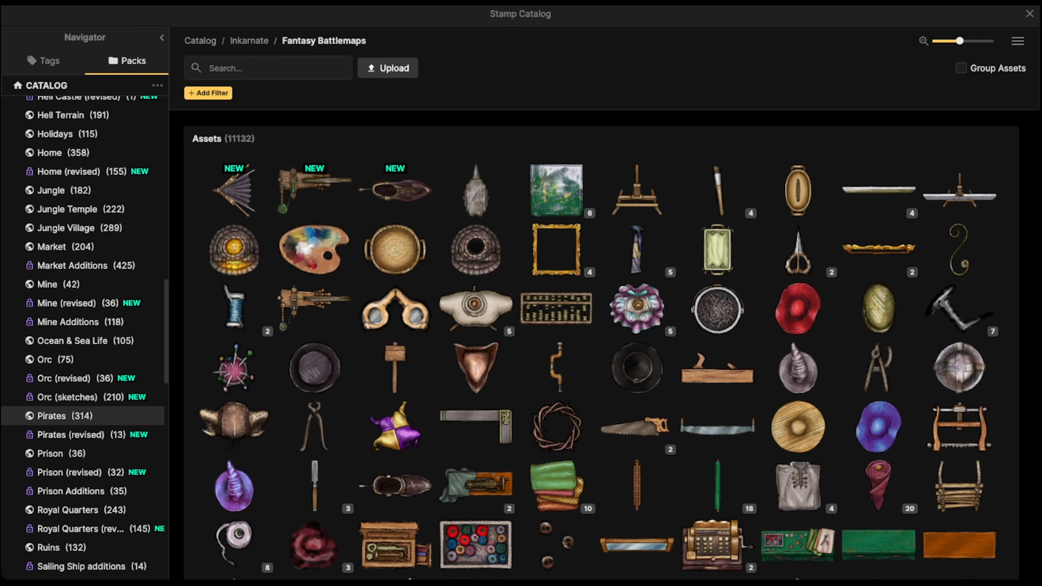
click(56, 359)
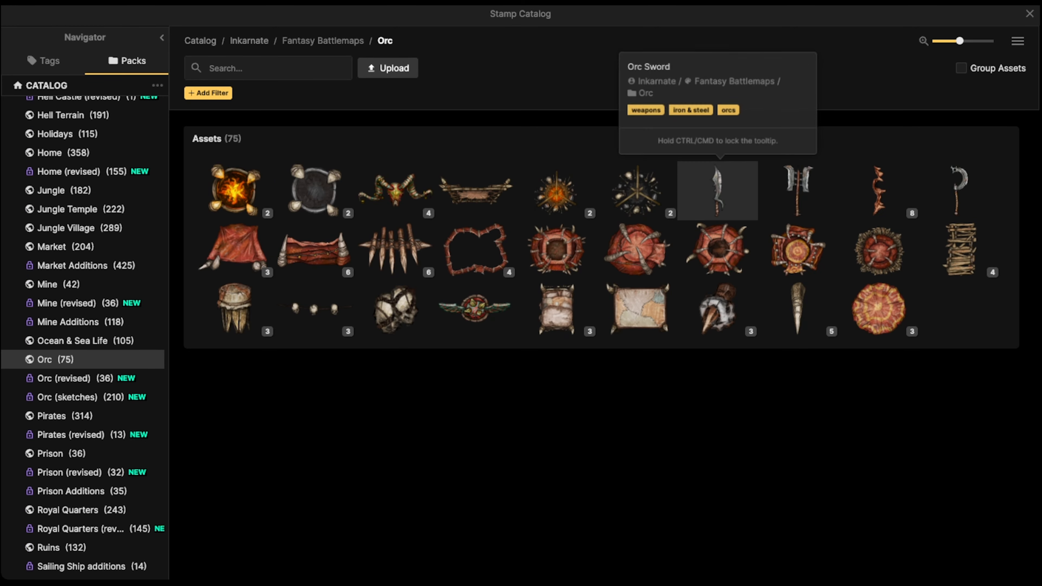
click(717, 190)
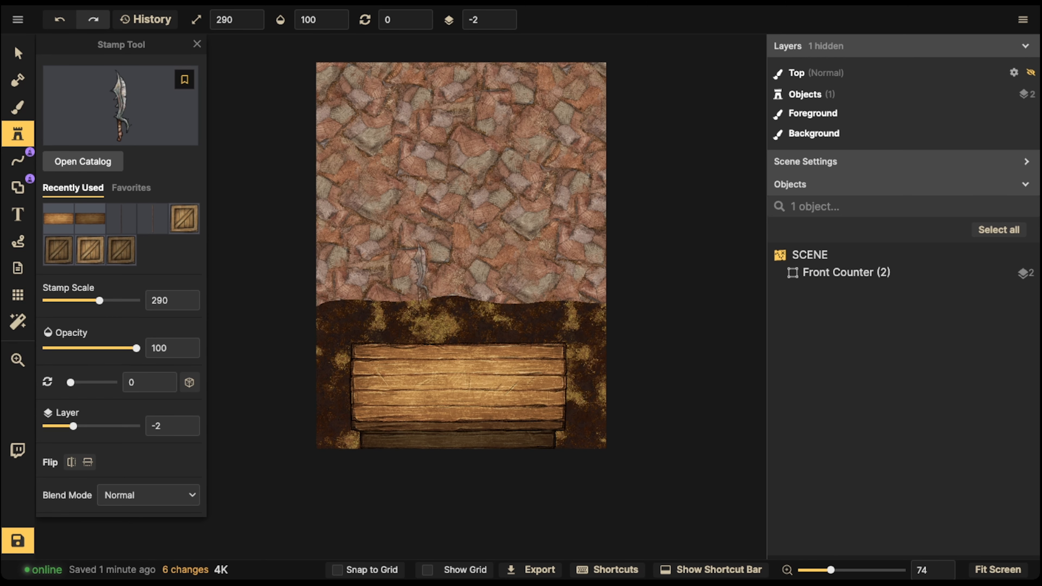
shift+scroll(420, 273, up, 5)
alt+scroll(410, 280, down, 5)
click(405, 283)
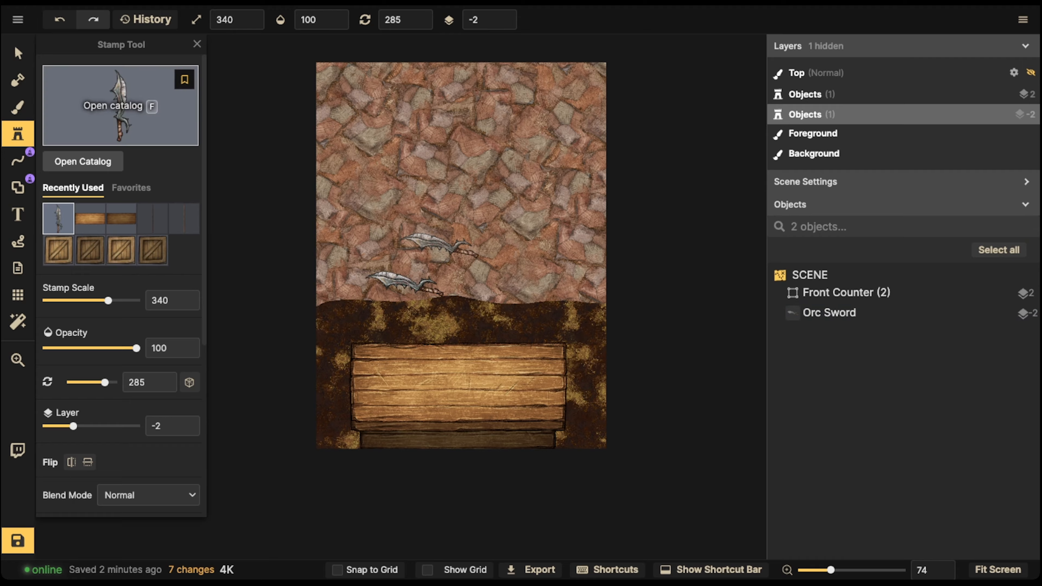
Pick the Orc Axe from the catalog and place it beside the sword on the stone at scale 340 and rotation 300
key(f)
click(799, 191)
alt+scroll(464, 271, down, 1)
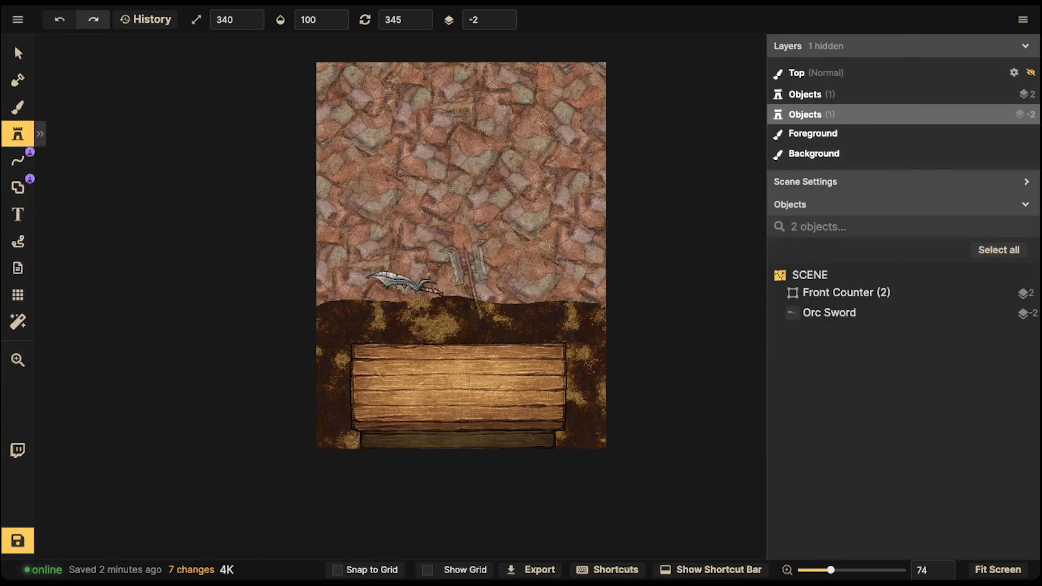
alt+scroll(461, 262, down, 3)
click(460, 258)
click(40, 134)
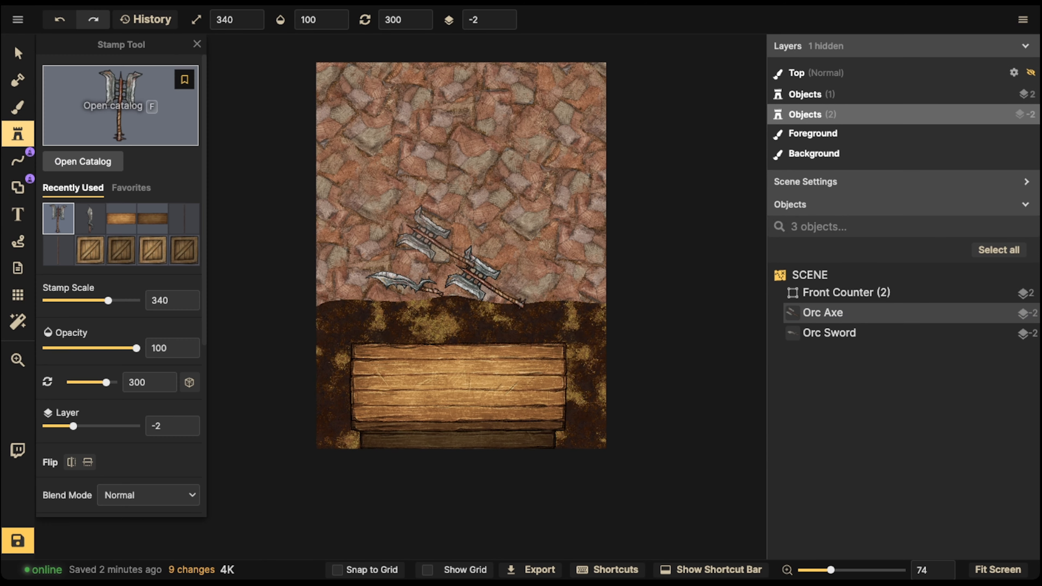
Place the crescent-bladed Orc Axe on the stone at scale 340 and rotation 300, and move it closer to the other weapons
click(119, 104)
click(879, 181)
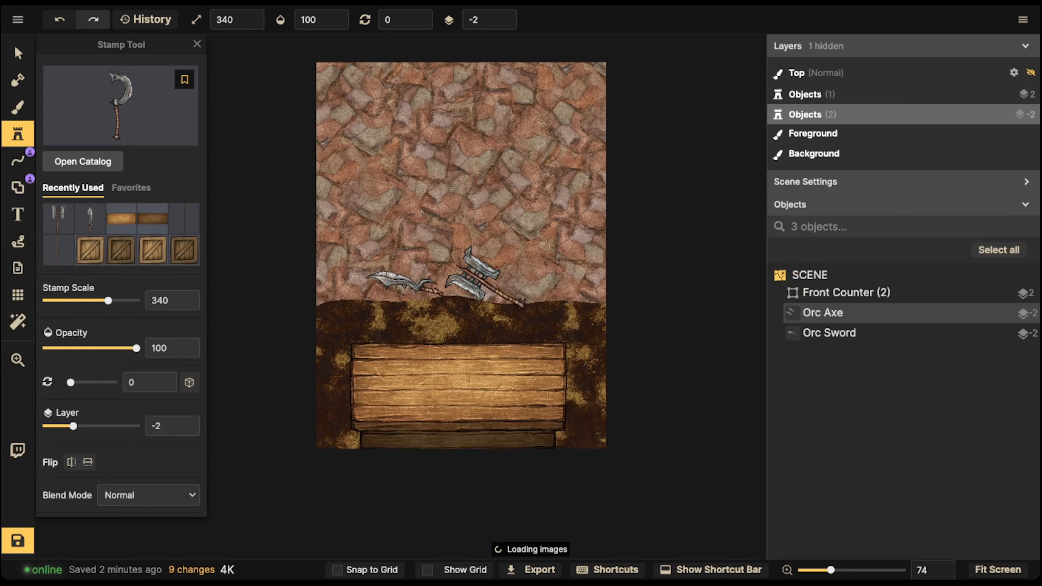
alt+scroll(491, 242, down, 4)
click(516, 240)
click(115, 103)
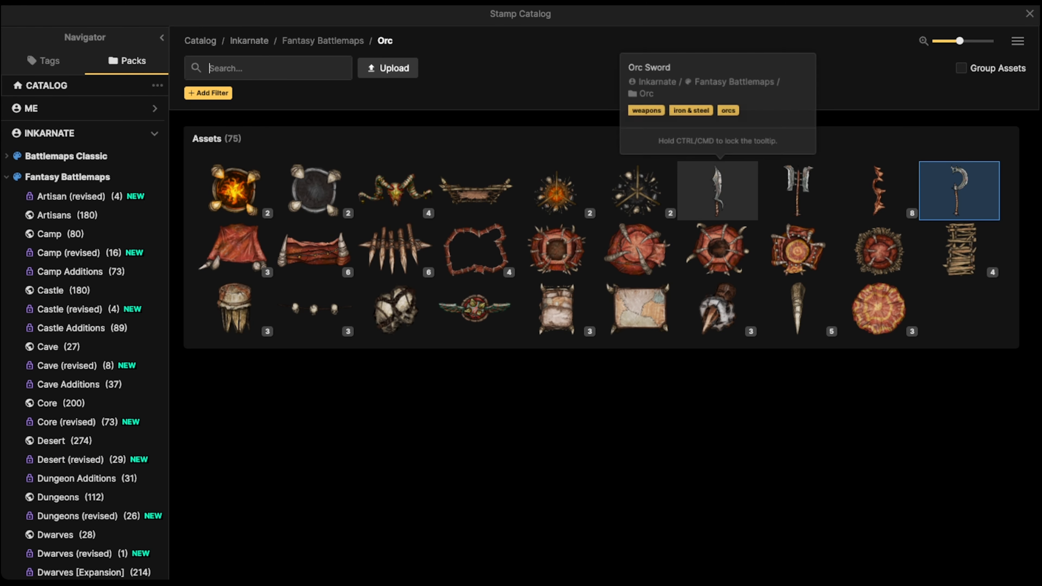
key(Escape)
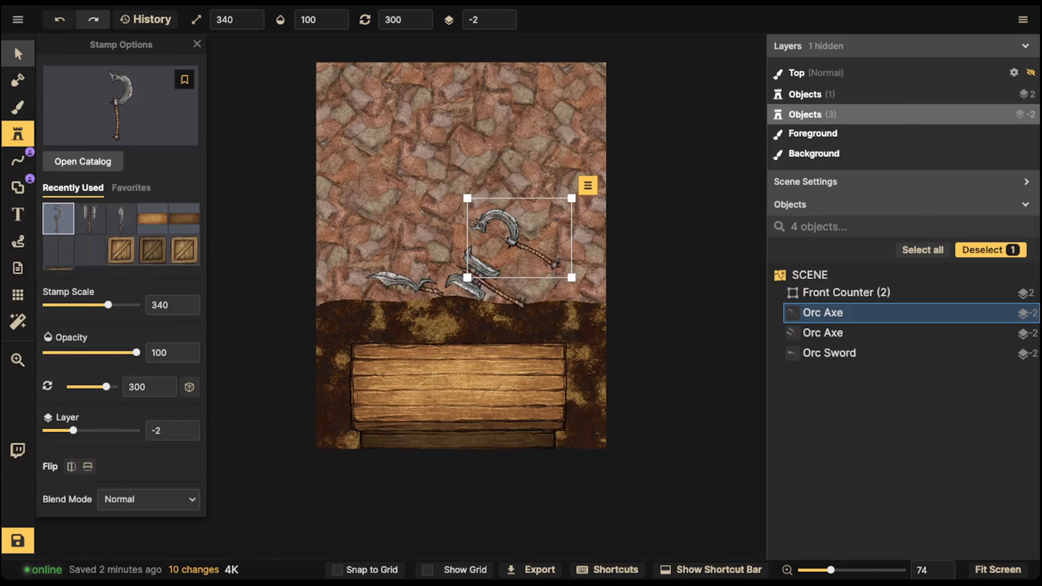
click(17, 53)
drag(513, 238, 490, 224)
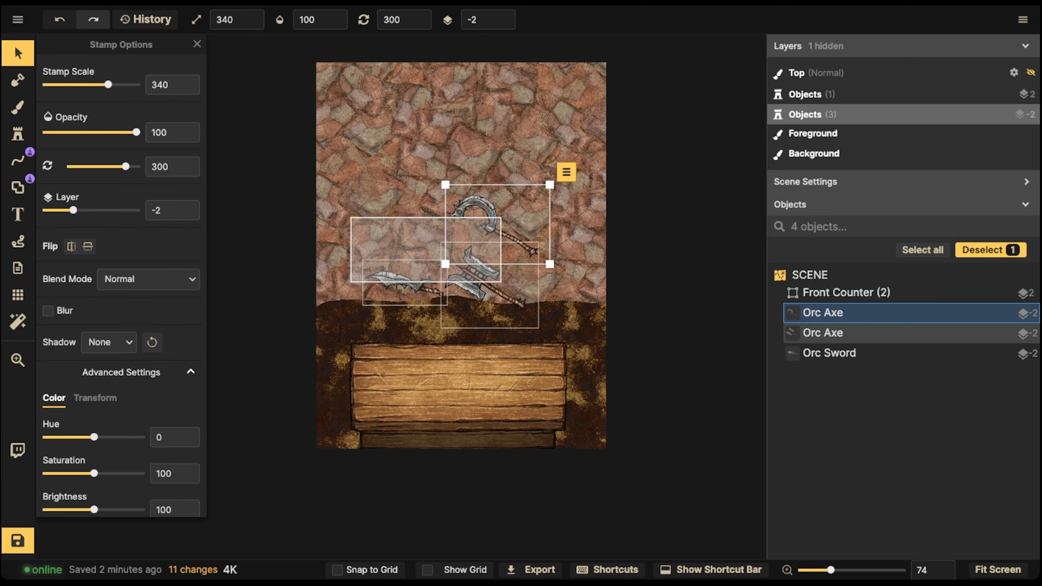
Select all three orc weapons, enlarge them to scale 390 and rotate them to 175 so their blades point down
drag(501, 282, 517, 287)
shift+scroll(517, 287, up, 10)
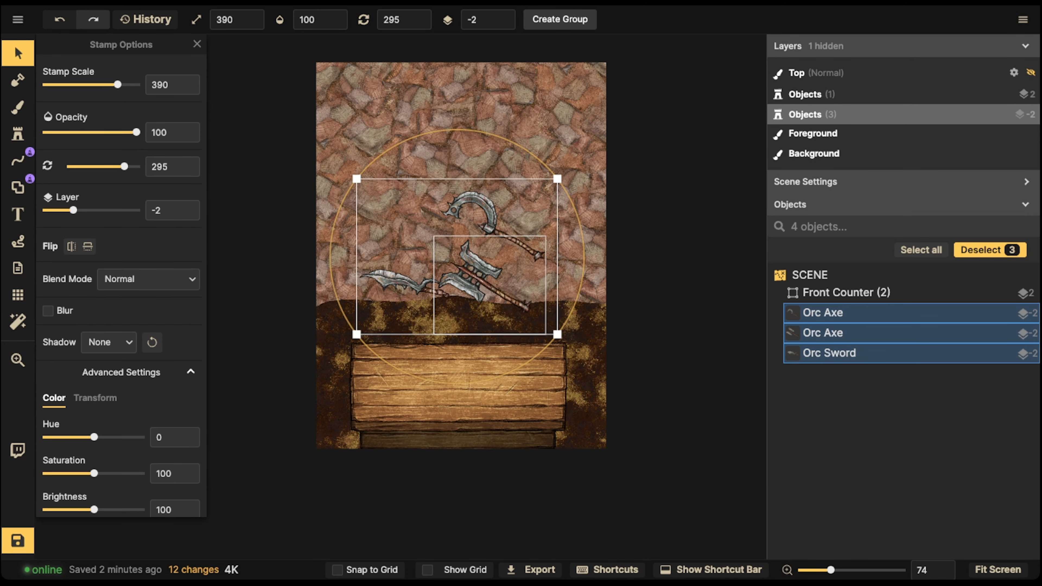
ctrl+scroll(517, 287, down, 20)
ctrl+scroll(492, 287, up, 2)
ctrl+scroll(492, 287, down, 2)
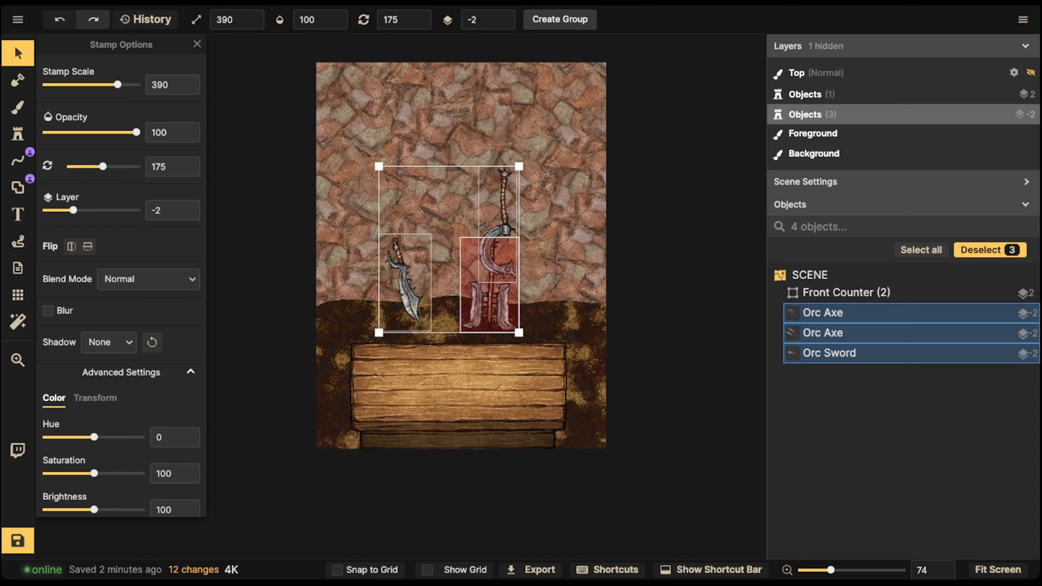
Move the double-bladed axe up to the centre of the stone, and place the sword to its left at rotation 183
click(492, 287)
drag(492, 287, 464, 178)
click(404, 283)
ctrl+scroll(404, 283, up, 3)
drag(404, 282, 393, 204)
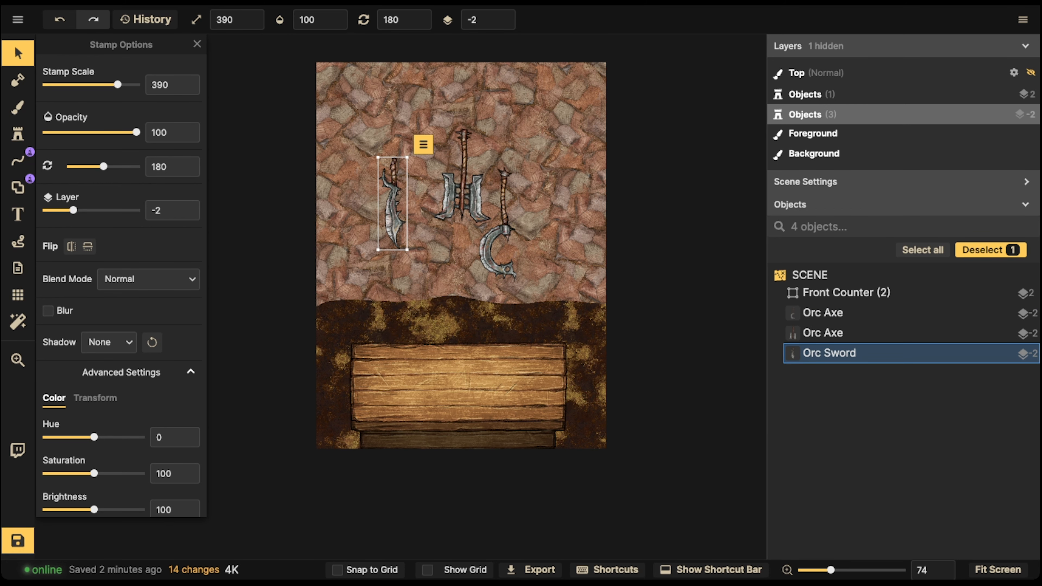
ctrl+scroll(392, 203, up, 3)
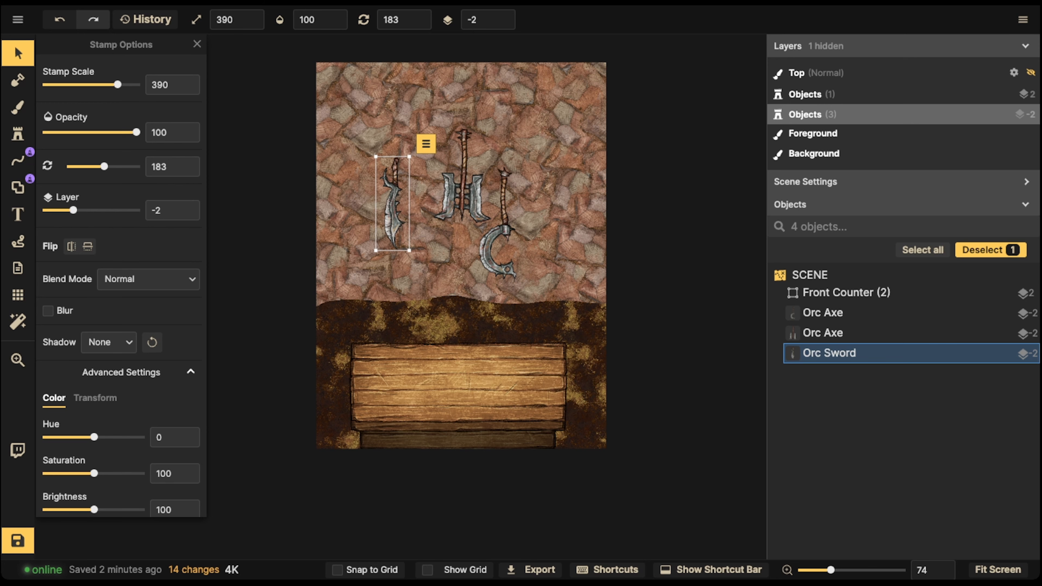
Move the crescent-bladed axe to the right of the double-bladed axe and set its rotation to 182
click(440, 243)
drag(488, 243, 521, 237)
ctrl+scroll(521, 237, up, 3)
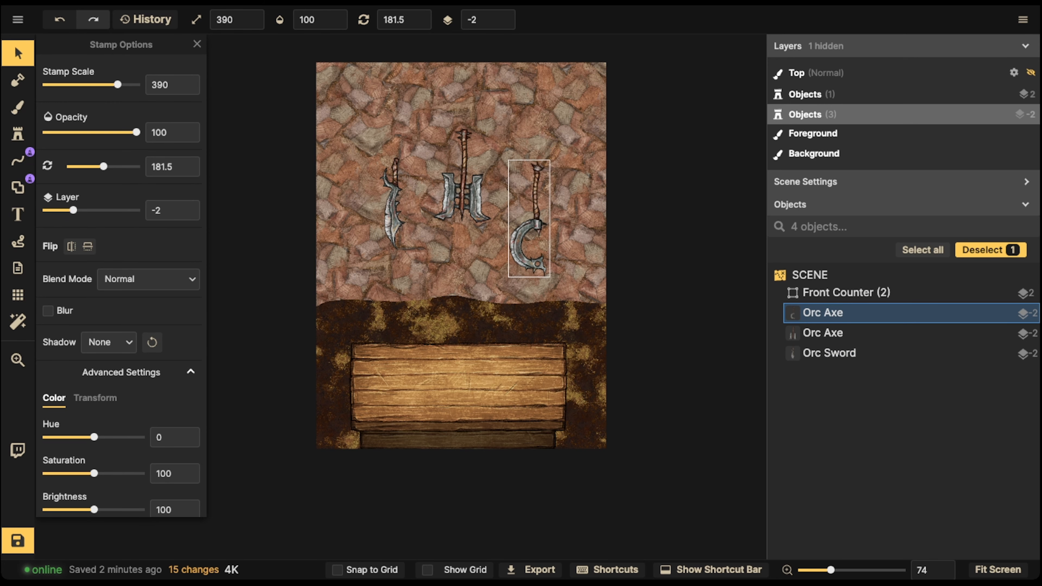
ctrl+scroll(489, 218, down, 6)
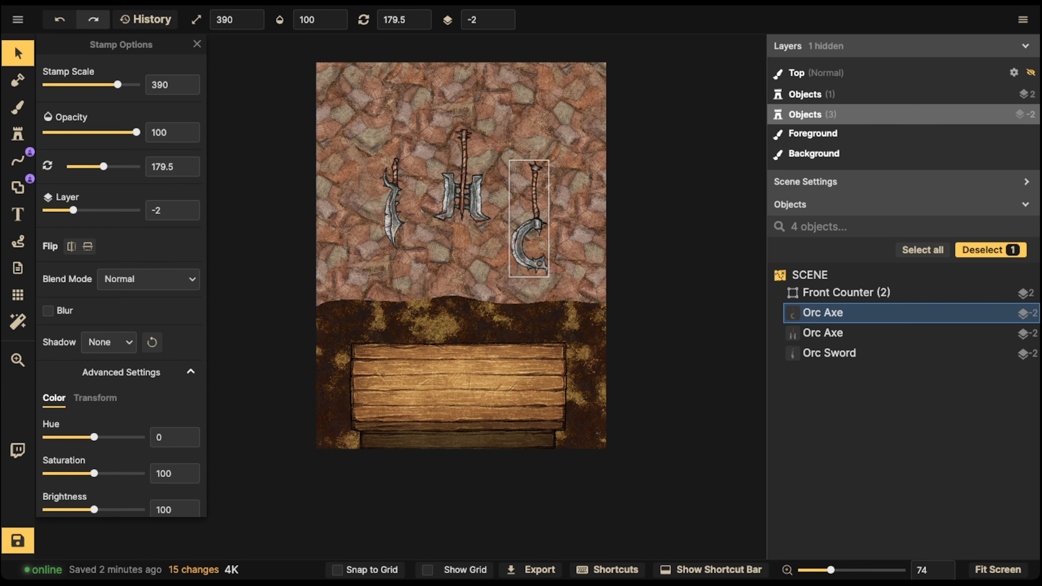
ctrl+scroll(529, 218, up, 3)
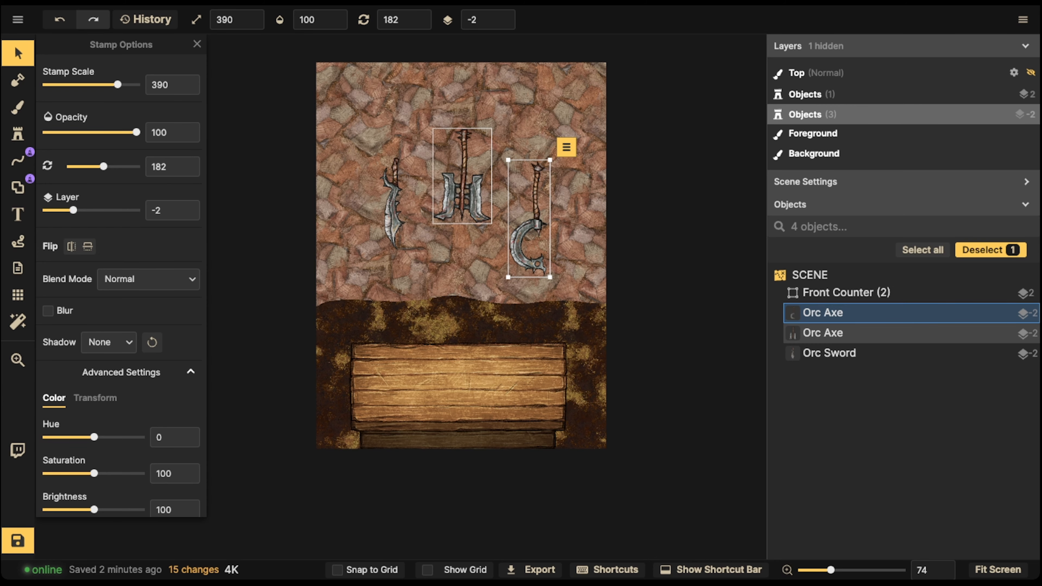
Activate the ellipse Shape tool and open the catalog for its stroke stamp
scroll(397, 160, up, 5)
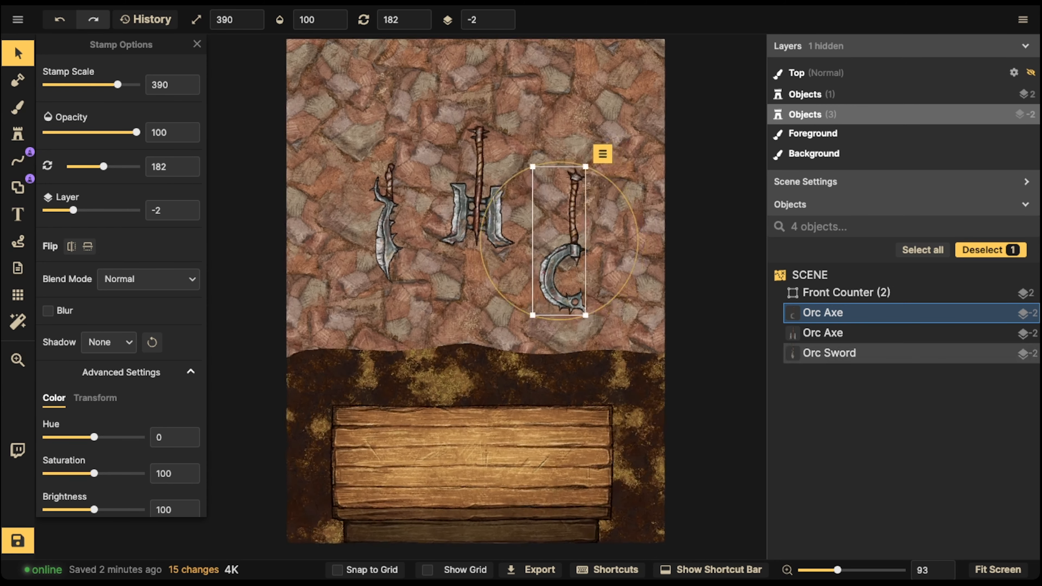
scroll(389, 175, up, 2)
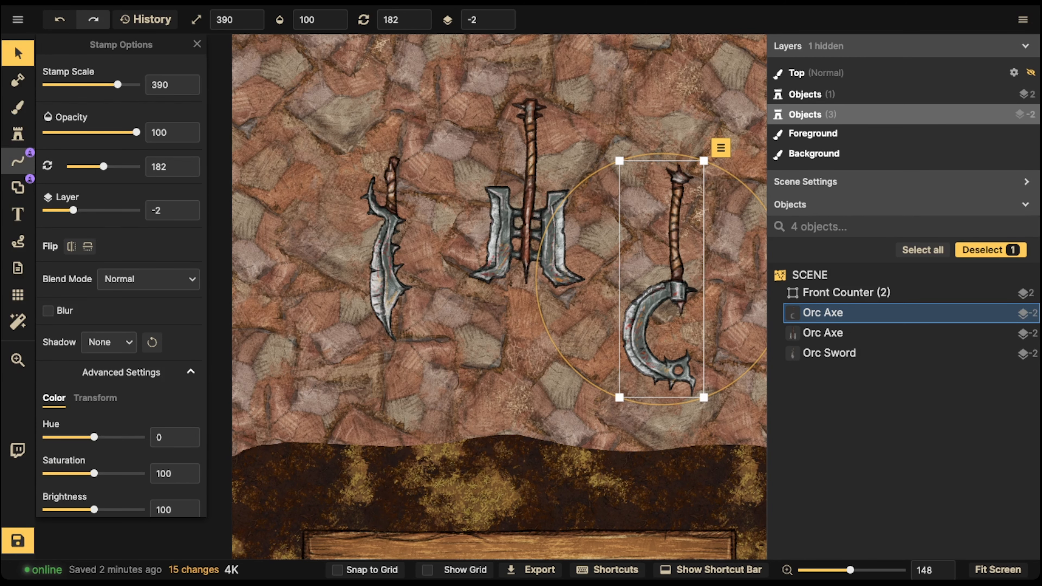
click(18, 160)
click(17, 187)
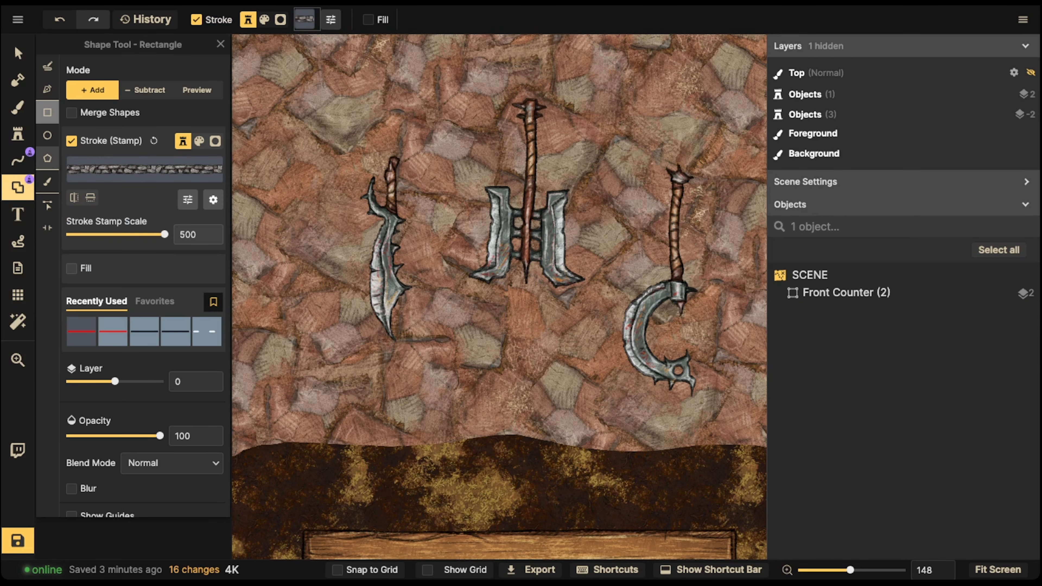
click(47, 135)
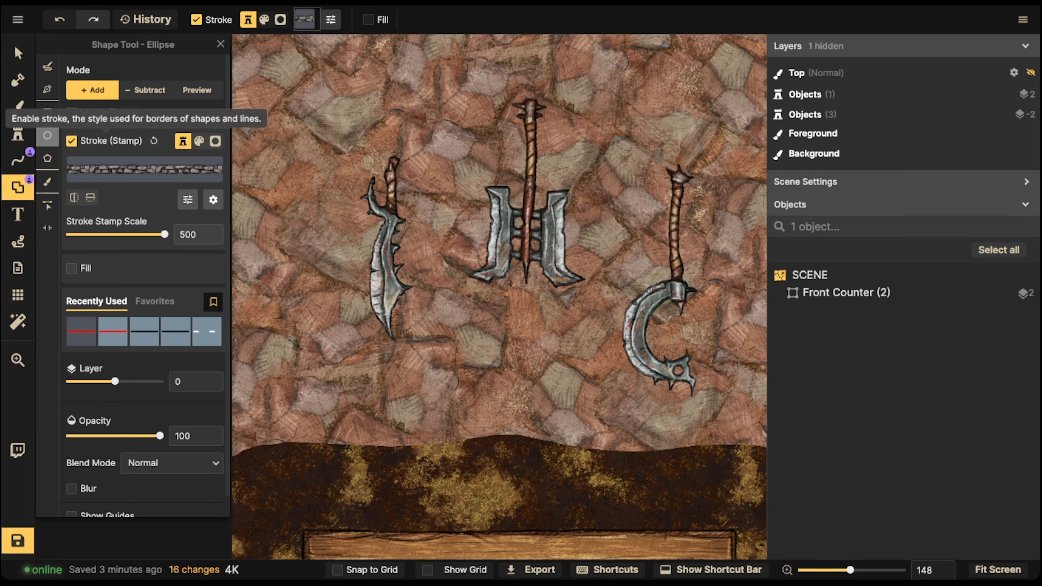
click(145, 169)
key(BackSpace)
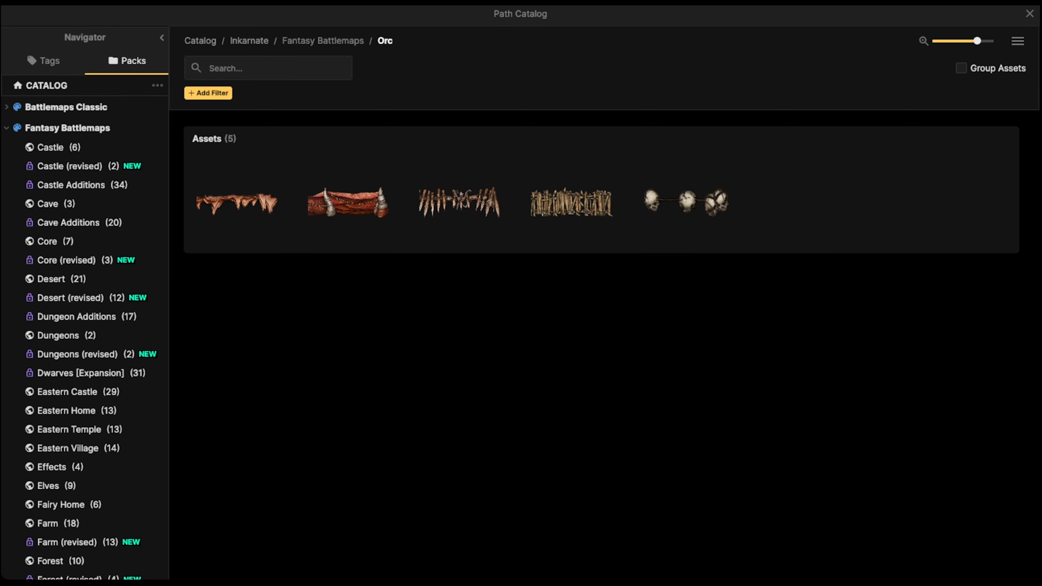
Search the Fantasy Battlemaps paths for "pipe" and choose Metal Pipe as the ellipse's stroke
click(323, 41)
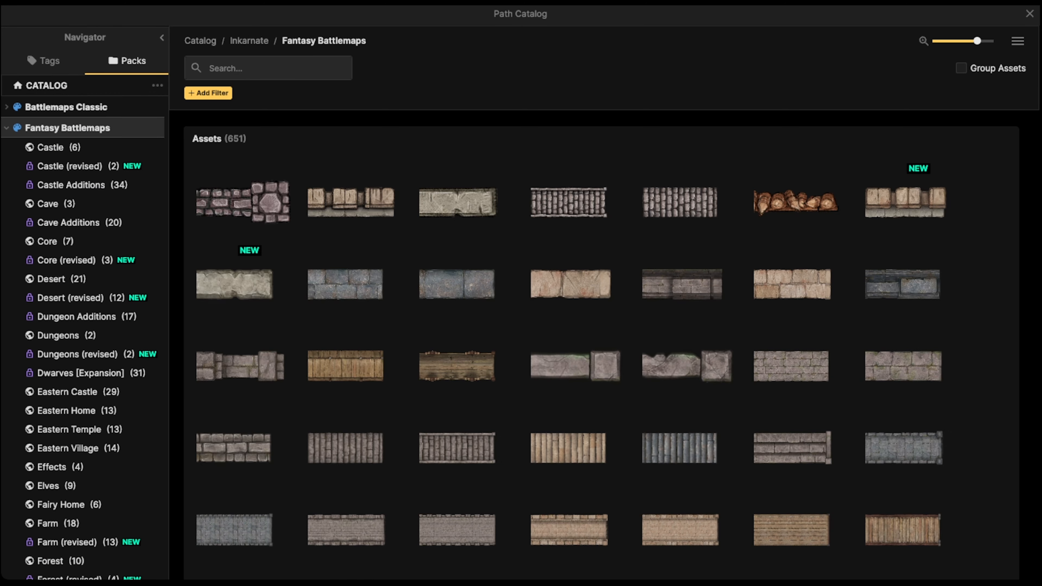
scroll(361, 205, down, 10)
scroll(361, 267, down, 10)
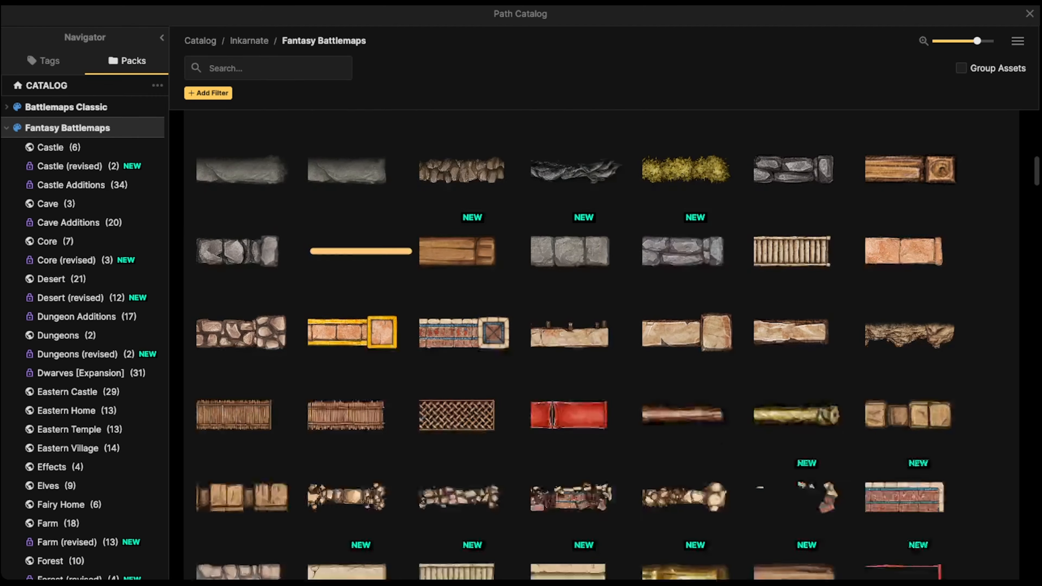
scroll(361, 267, up, 10)
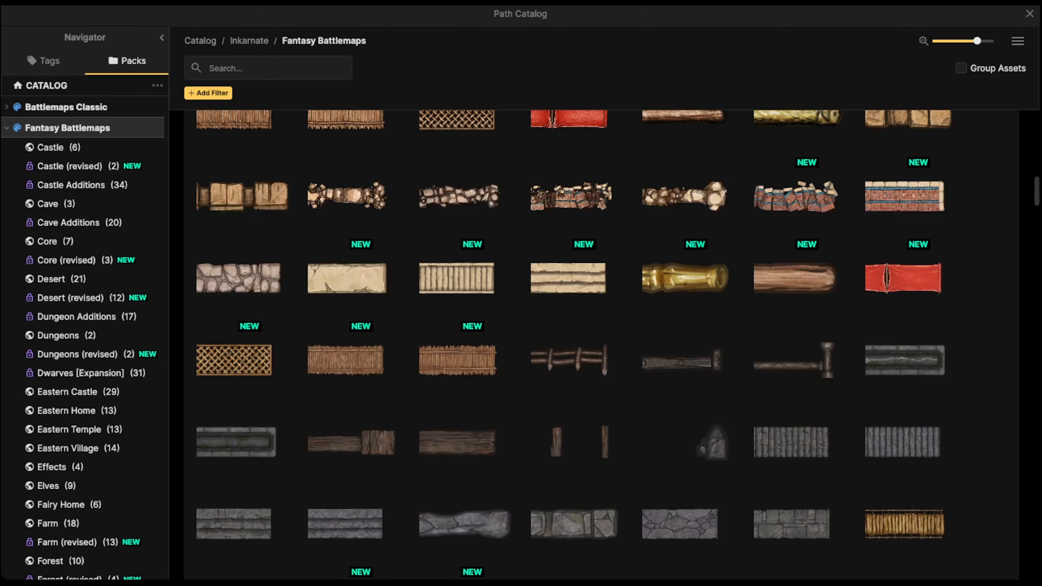
click(269, 68)
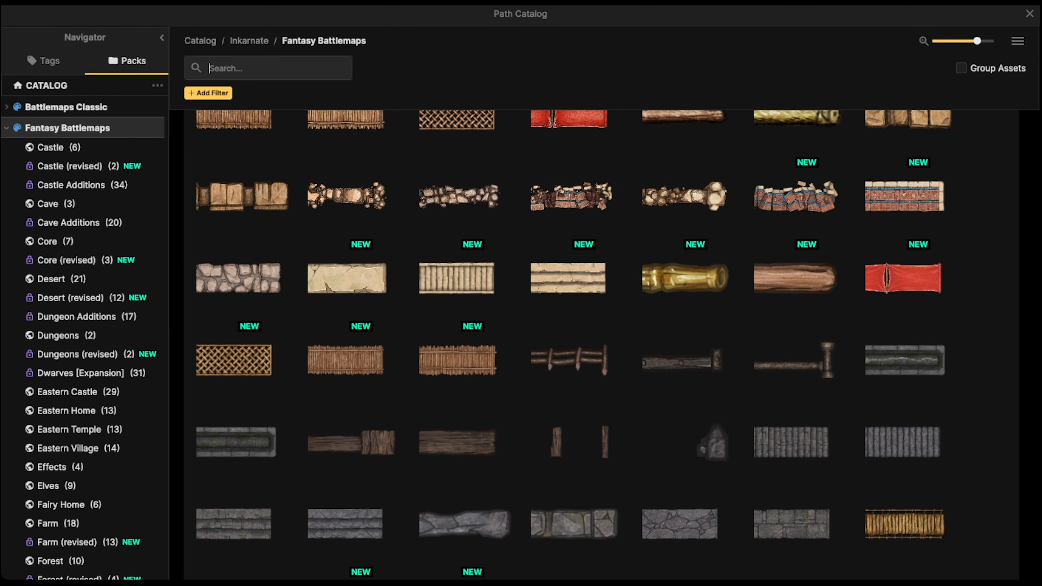
text(pipe)
key(Return)
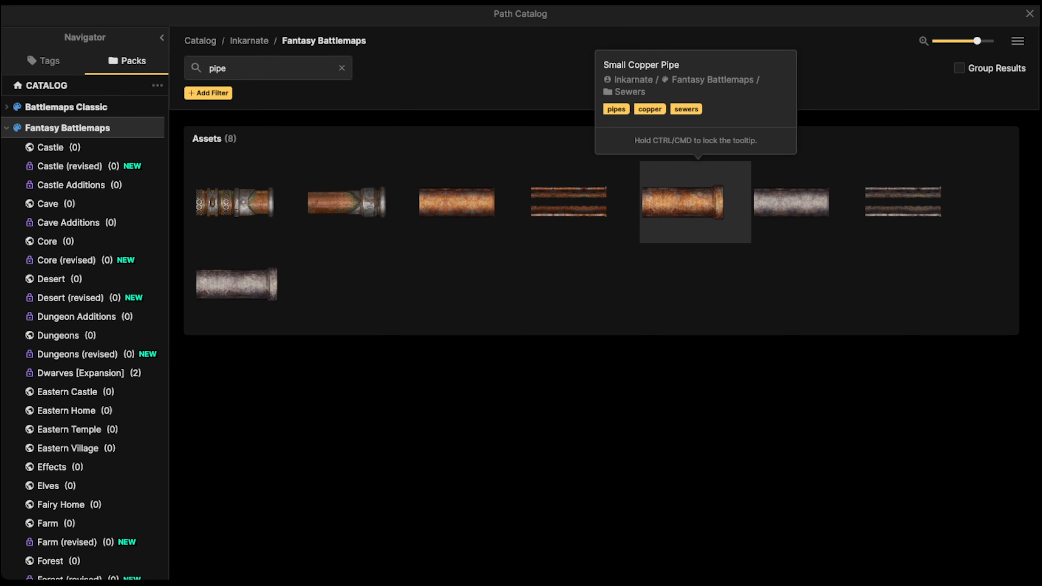
click(791, 202)
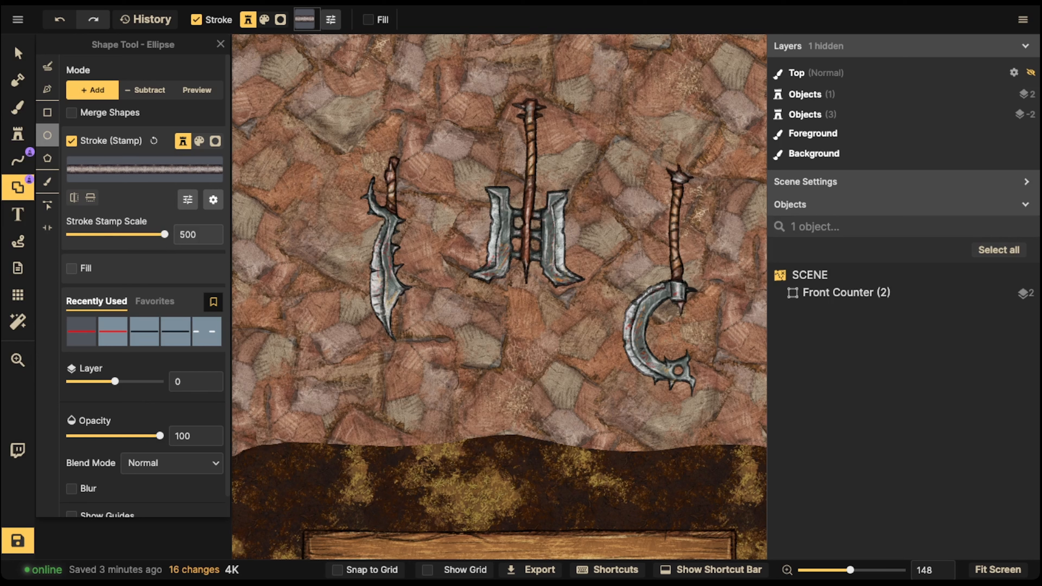
Draw a small Metal Pipe ring on the stone to the upper left of the sword and set its stroke stamp scale to 11
click(118, 234)
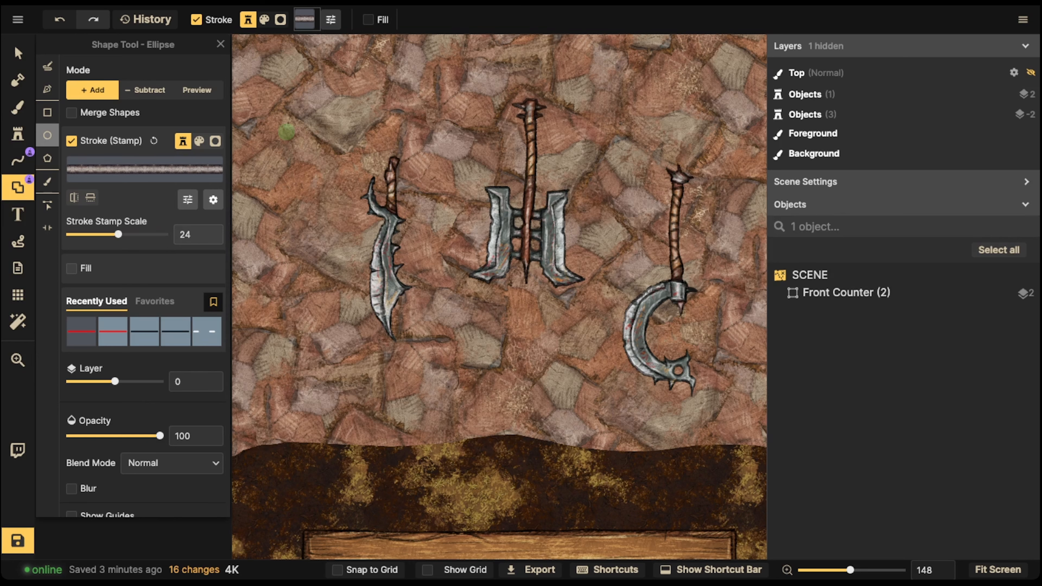
drag(287, 131, 307, 155)
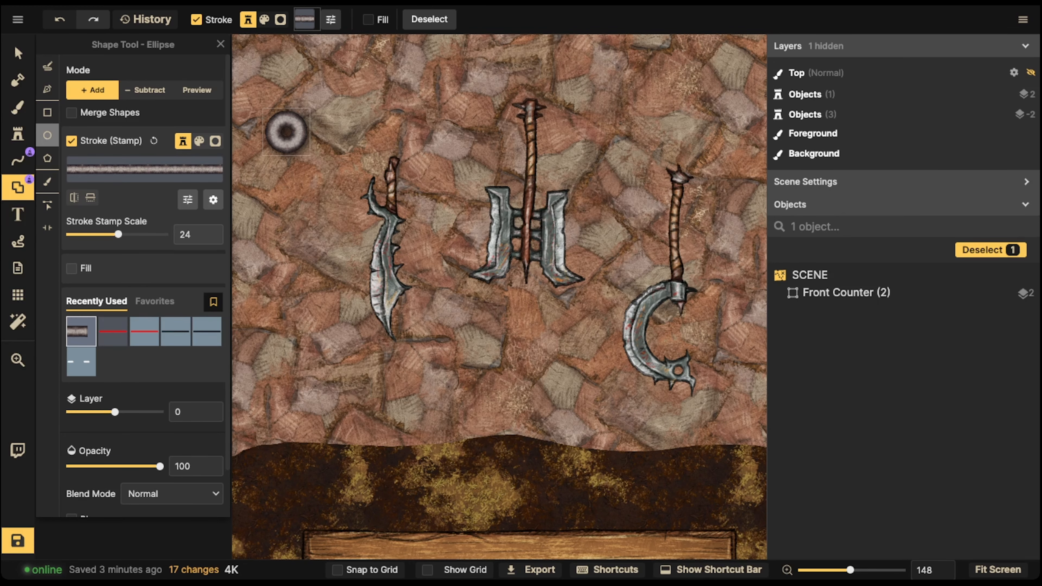
drag(118, 234, 105, 234)
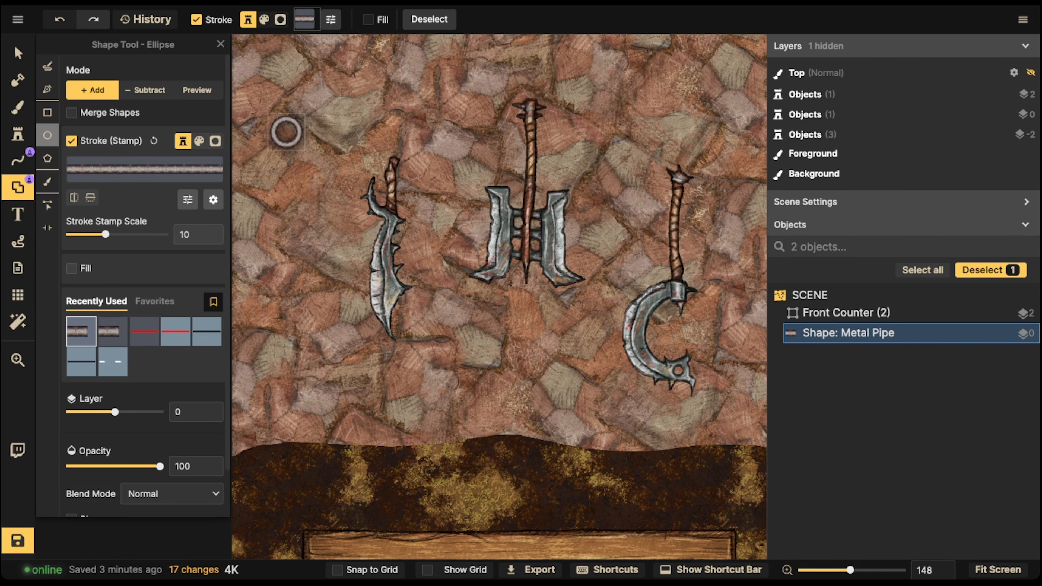
Reduce the Metal Pipe ring to size 70 and move it to the end of the sword's handle
click(18, 54)
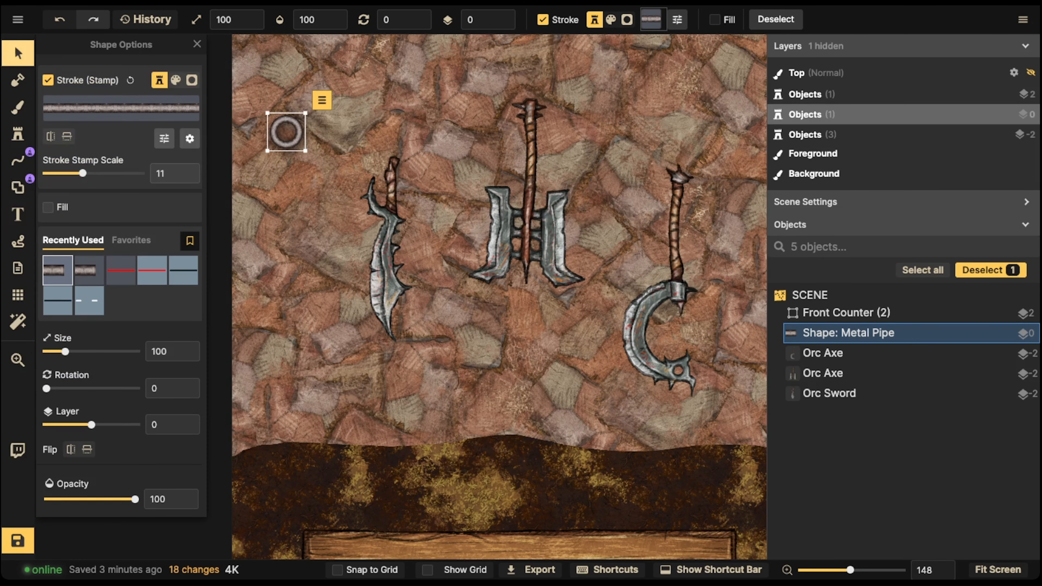
key(bracketleft)
key(bracketleft)
key(bracketleft)
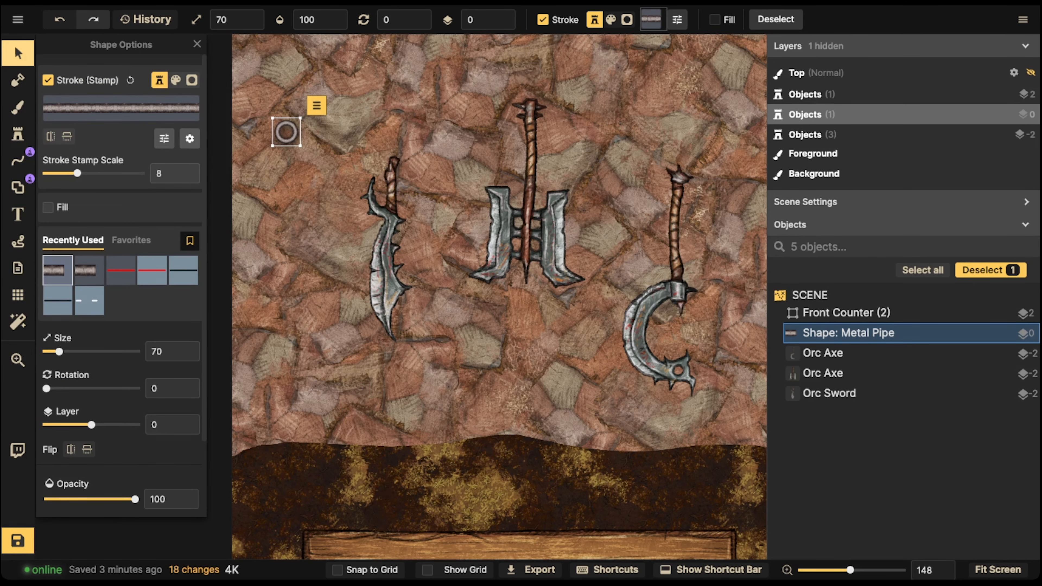
click(189, 138)
click(217, 240)
click(368, 43)
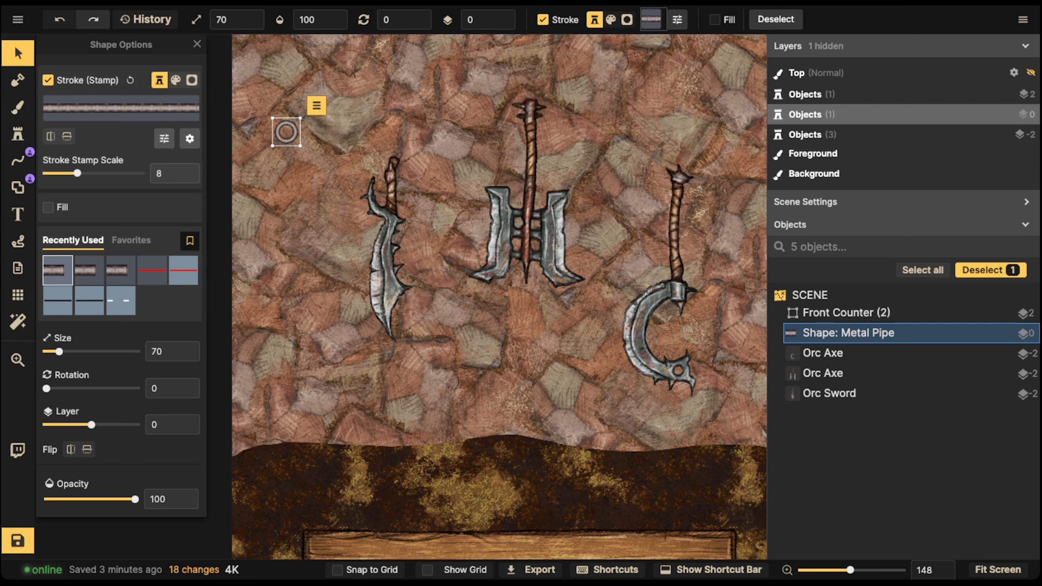
drag(286, 132, 394, 152)
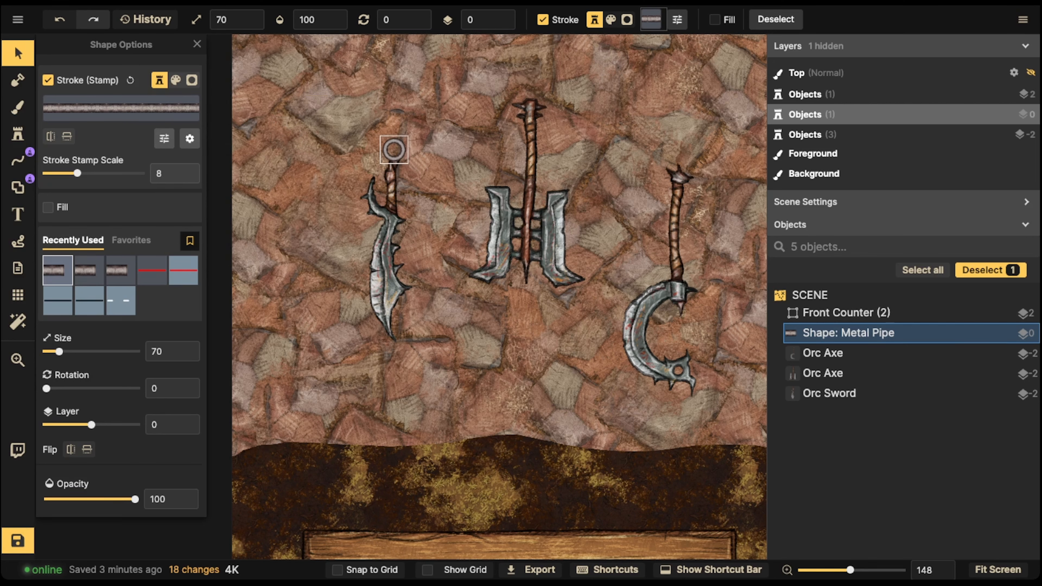
Darken the ring's stroke to saturation 57 and brightness 66, and nudge the ring into line with the sword handle
click(164, 139)
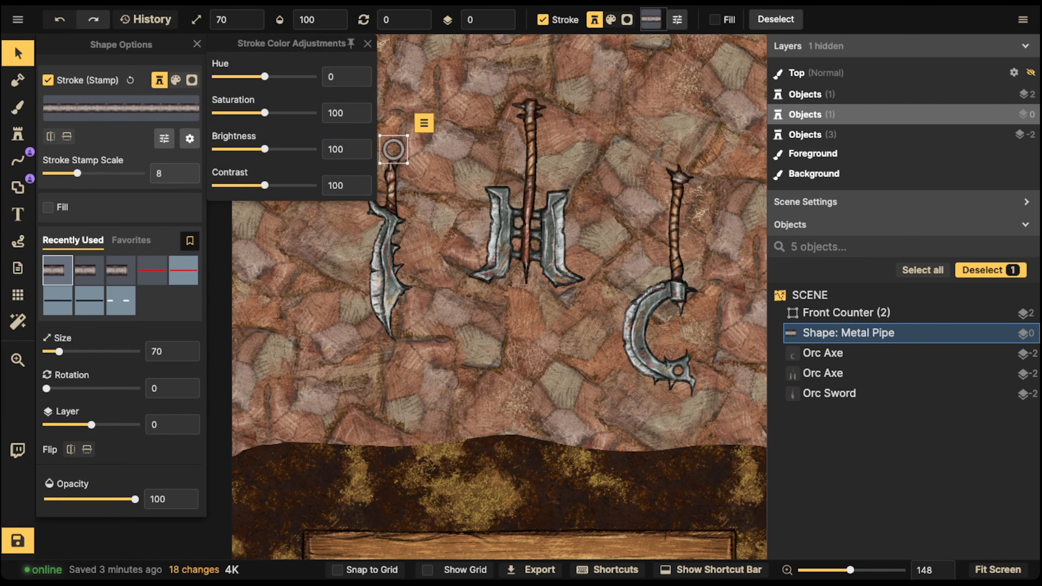
drag(265, 149, 247, 149)
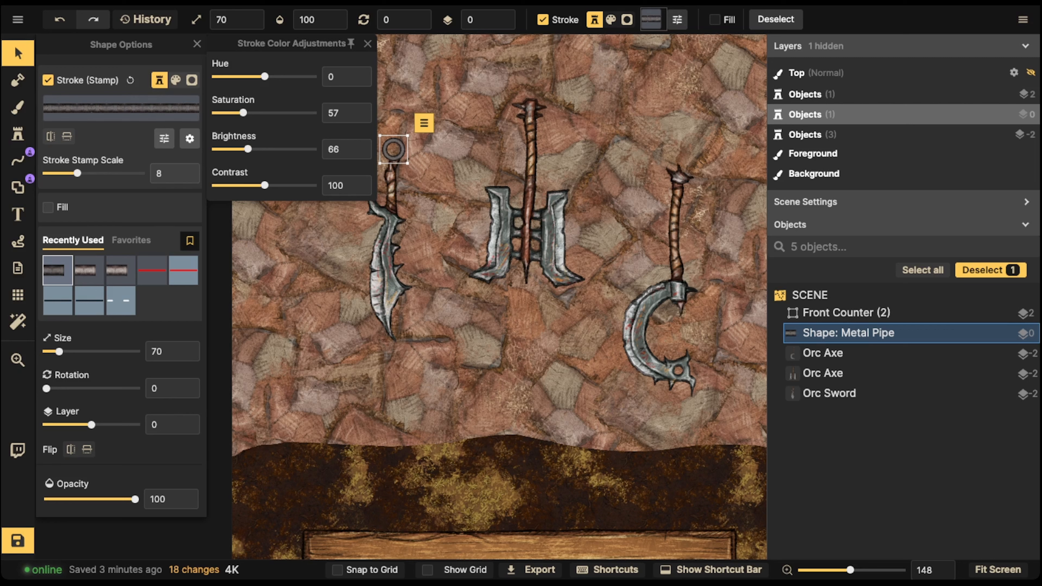
drag(394, 149, 395, 146)
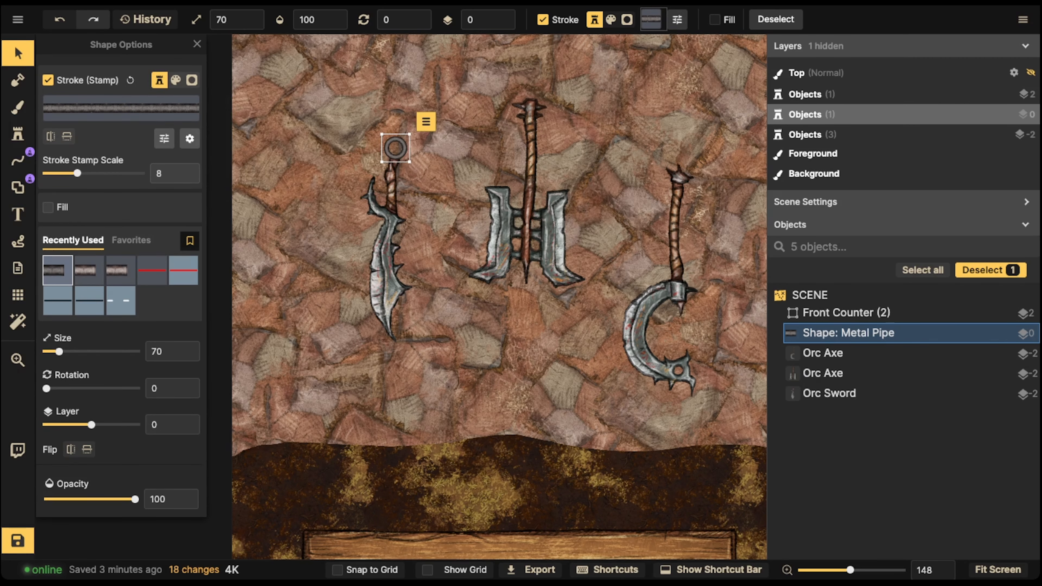
Paste two copies of the Metal Pipe ring and fit one onto the handle end of each Orc Axe
key(ctrl+v)
drag(534, 96, 532, 90)
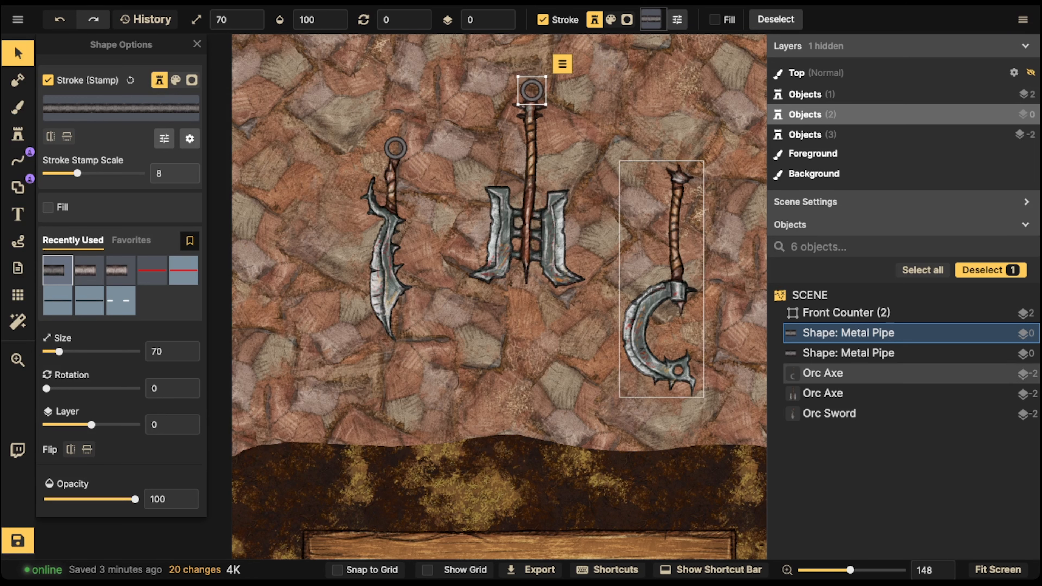
key(ctrl+v)
drag(681, 140, 678, 164)
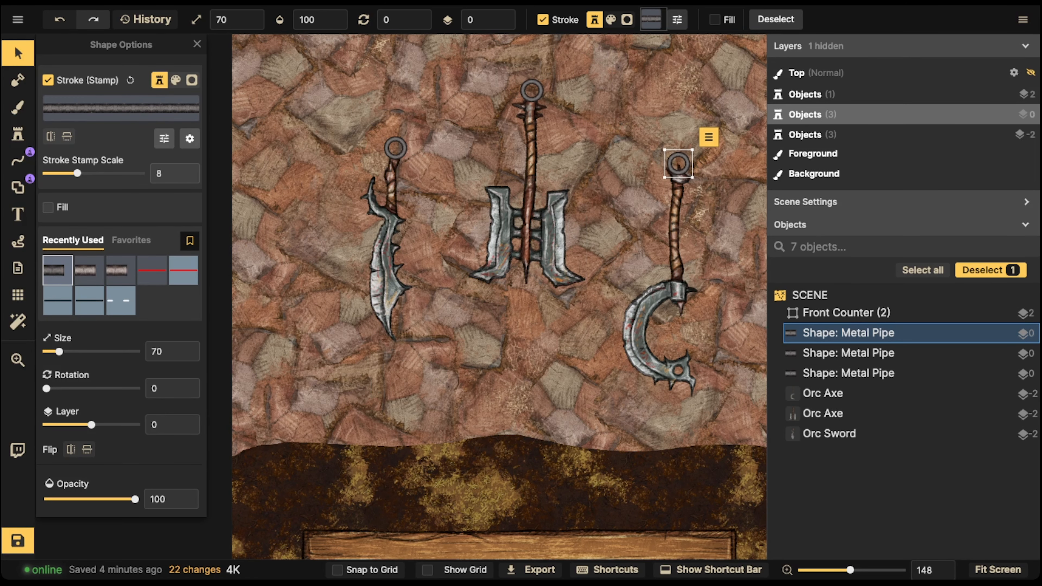
Group the Orc Sword with its Metal Pipe ring as Sword and move it slightly down and to the left
scroll(452, 142, down, 3)
drag(340, 118, 410, 242)
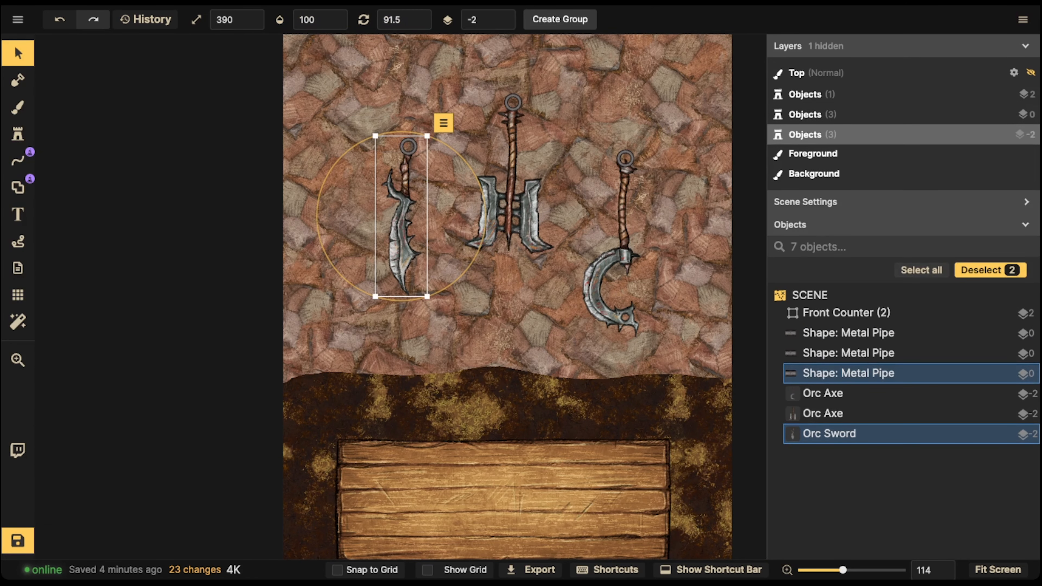
click(560, 20)
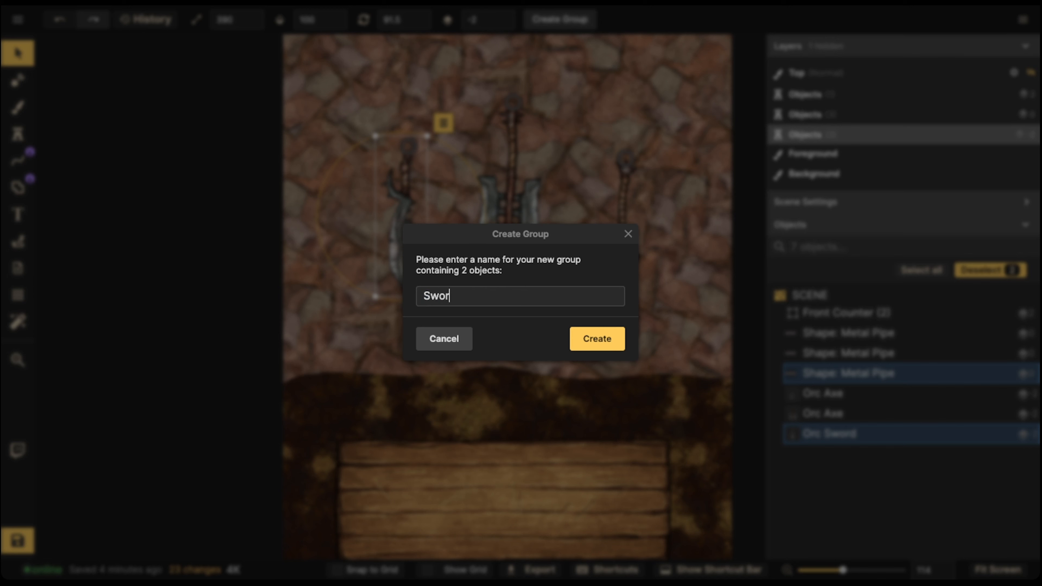
key(Return)
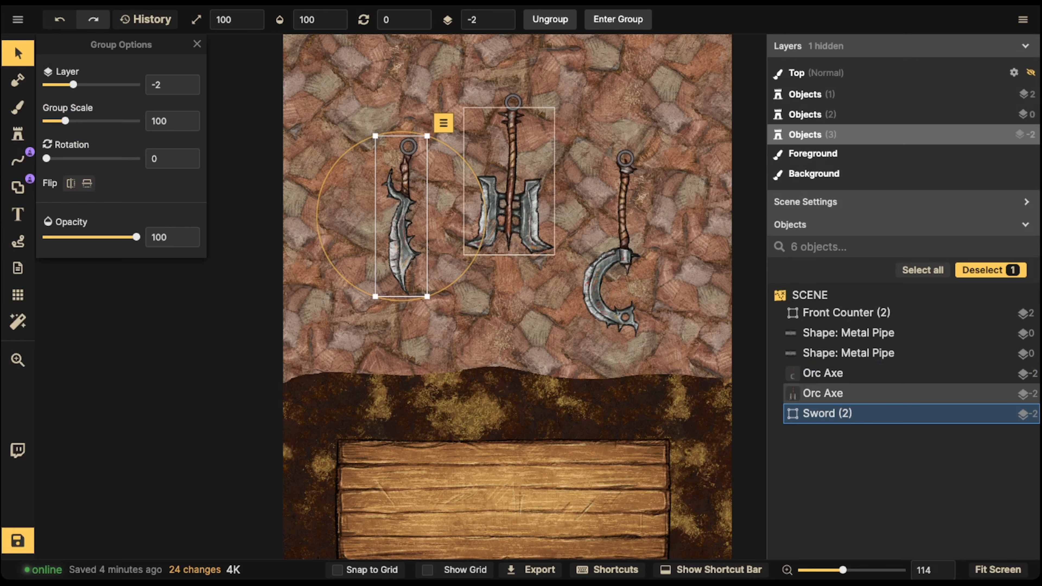
drag(403, 213, 354, 225)
Group the double-bladed Orc Axe with its Metal Pipe ring as Axe and move it closer to the sword
click(510, 164)
key(Escape)
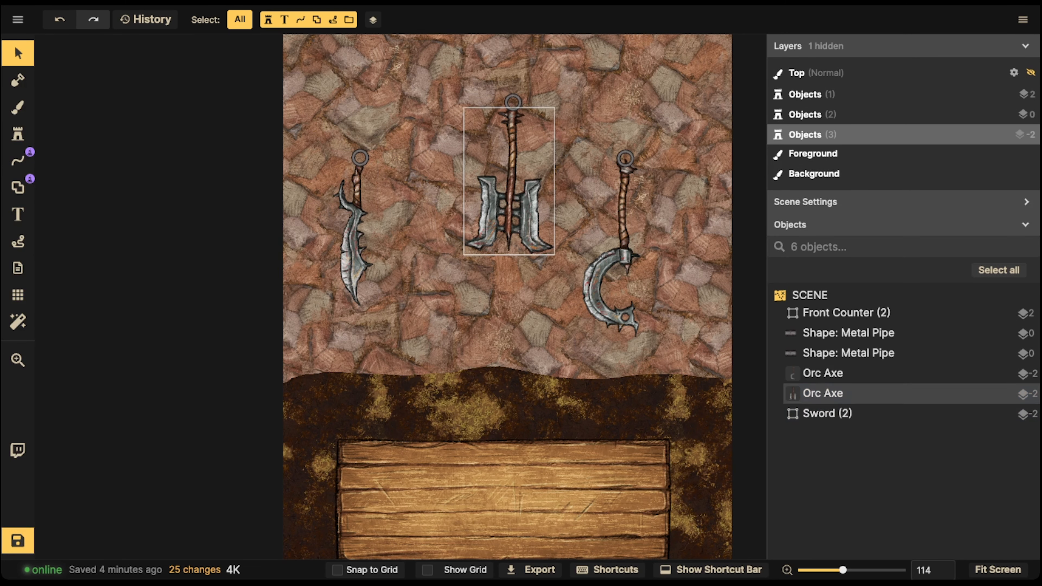
drag(475, 73, 536, 202)
click(560, 19)
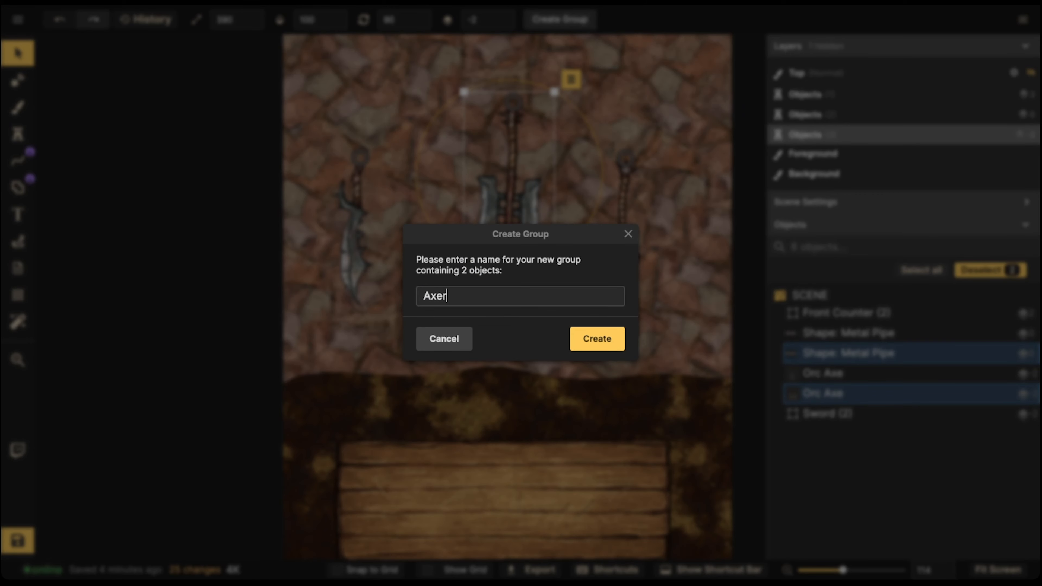
key(Return)
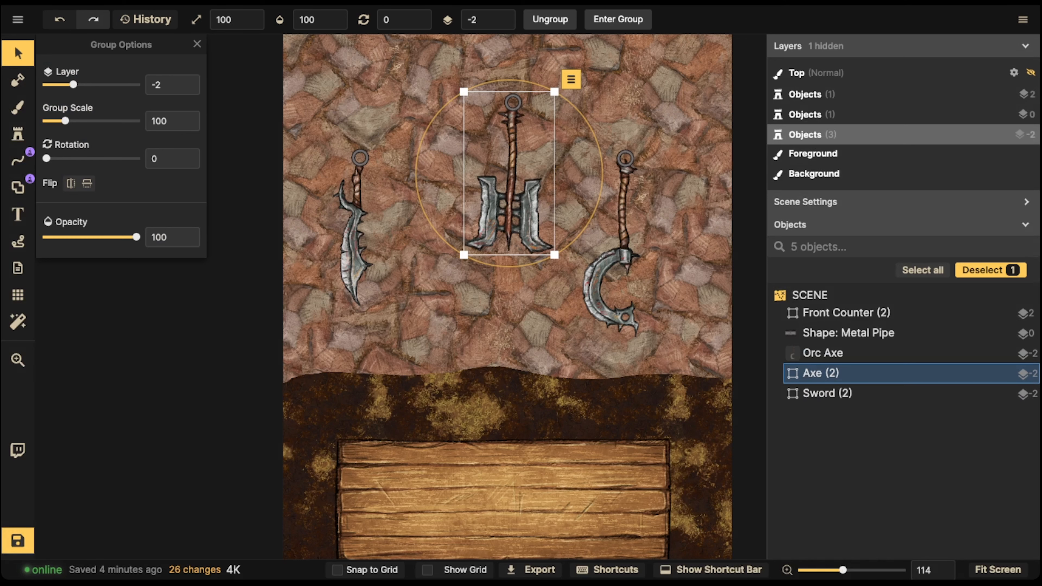
drag(513, 206, 447, 242)
Group the crescent-bladed Orc Axe with its Metal Pipe ring as Crescent and shift it left toward the axe
click(613, 254)
drag(583, 138, 665, 251)
drag(624, 230, 613, 221)
click(560, 19)
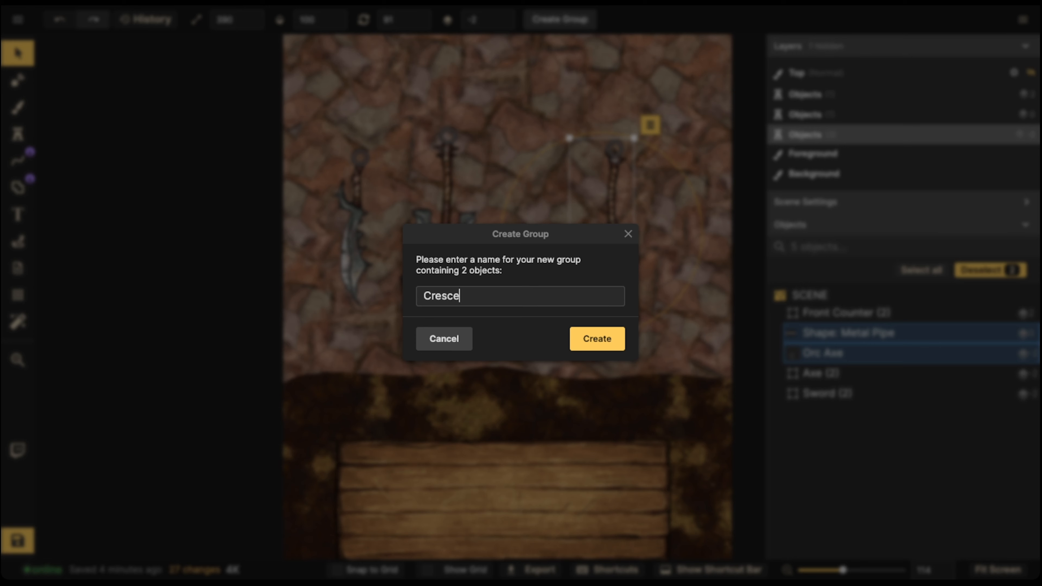
click(597, 339)
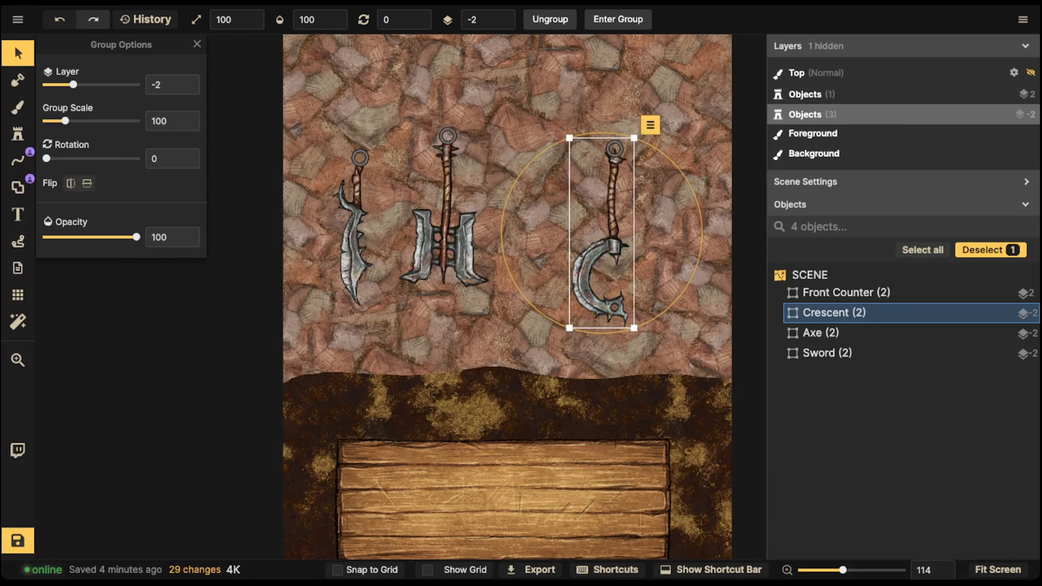
drag(607, 255, 582, 251)
Shift the Sword, Axe and Crescent groups together toward the horizontal middle of the stone area
drag(295, 124, 590, 312)
drag(572, 283, 597, 270)
scroll(523, 252, down, 5)
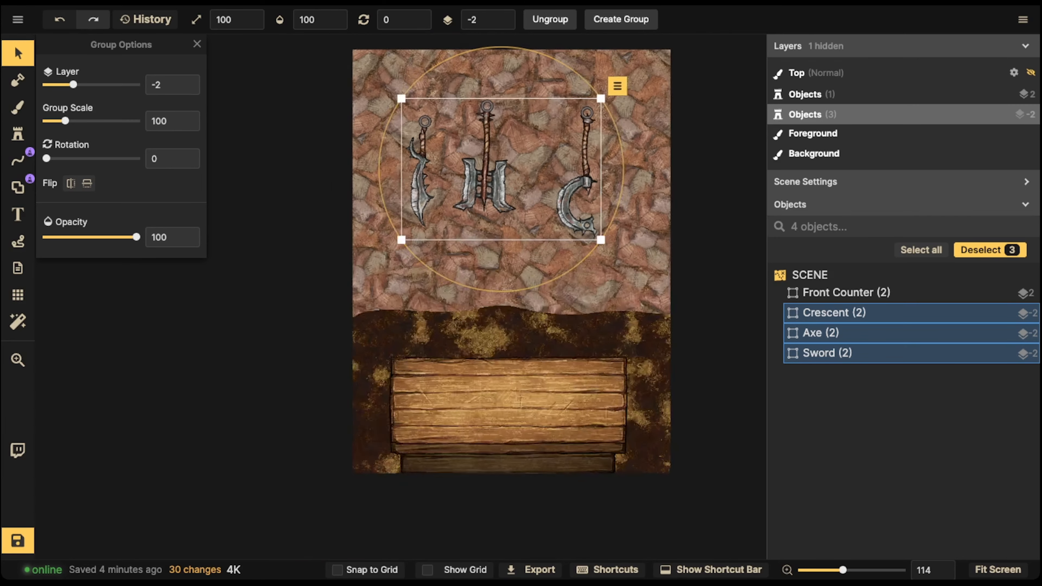
scroll(488, 207, up, 5)
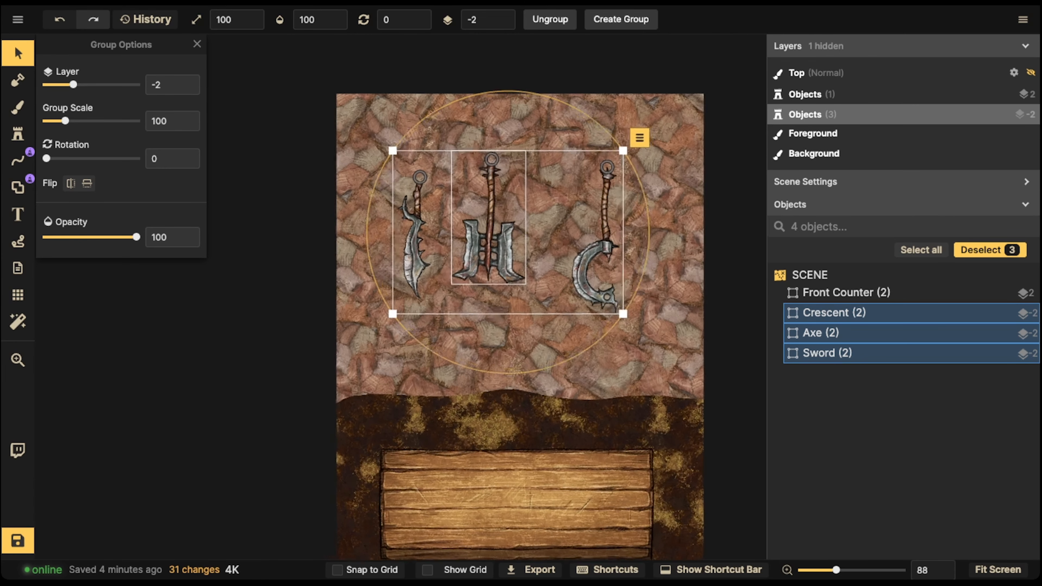
Line up the Axe group with the sword and move the Crescent group slightly up and outward
click(489, 206)
drag(488, 207, 490, 173)
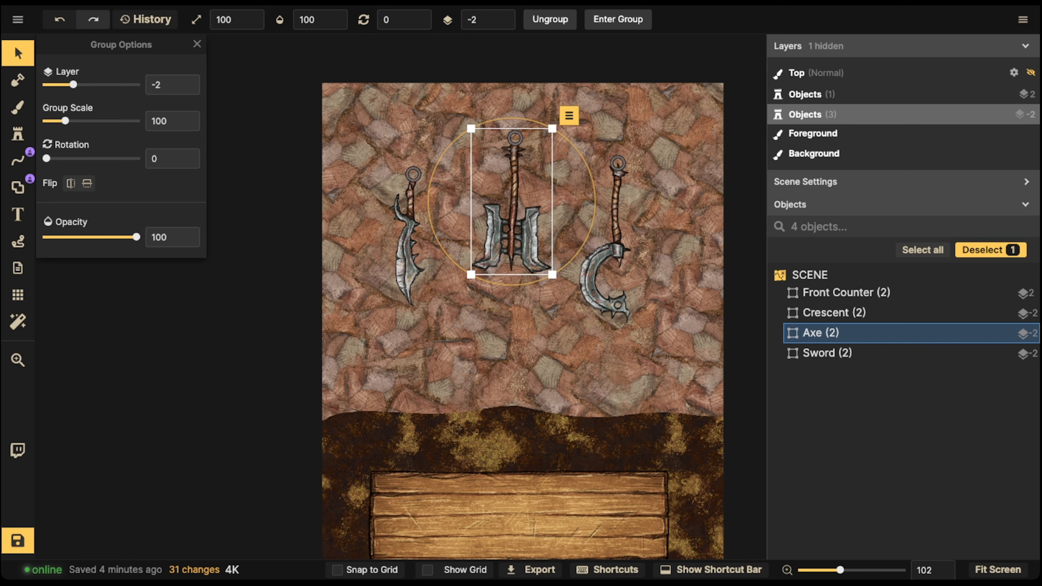
drag(512, 205, 508, 240)
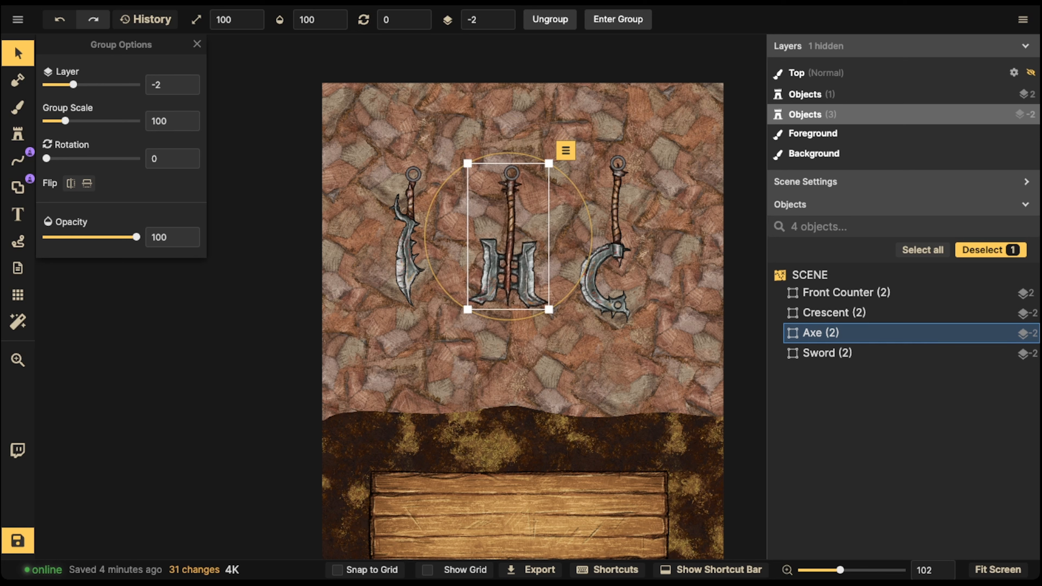
mouse_move(615, 226)
mouse_down()
mouse_move(622, 203)
mouse_move(625, 215)
mouse_up()
click(407, 236)
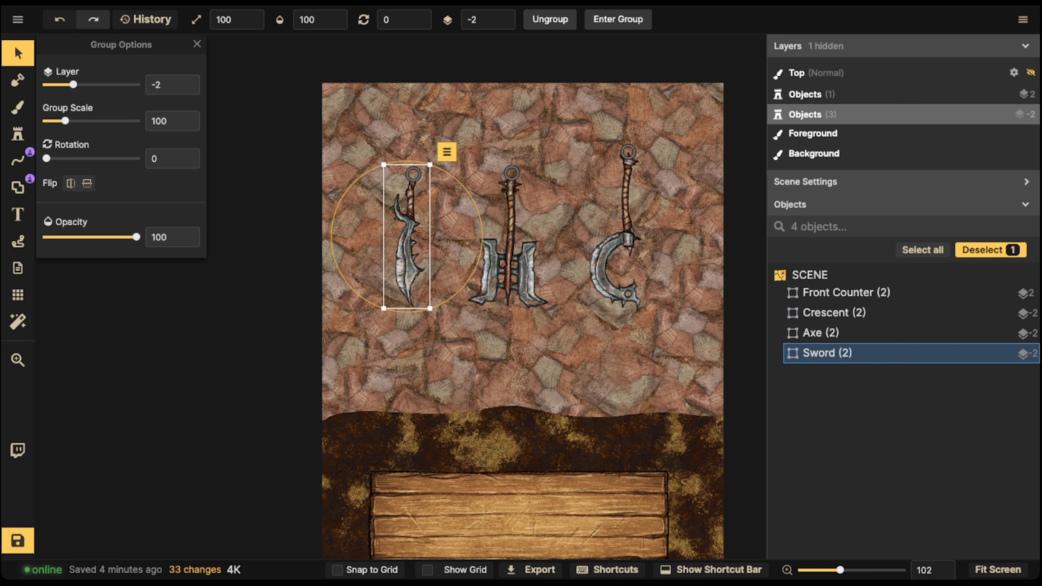
Raise the Sword and Crescent groups higher on the stone and set the Axe group lower between them
drag(509, 237, 511, 257)
drag(407, 238, 410, 219)
drag(624, 224, 606, 209)
drag(511, 246, 515, 212)
drag(411, 234, 420, 202)
drag(601, 213, 590, 189)
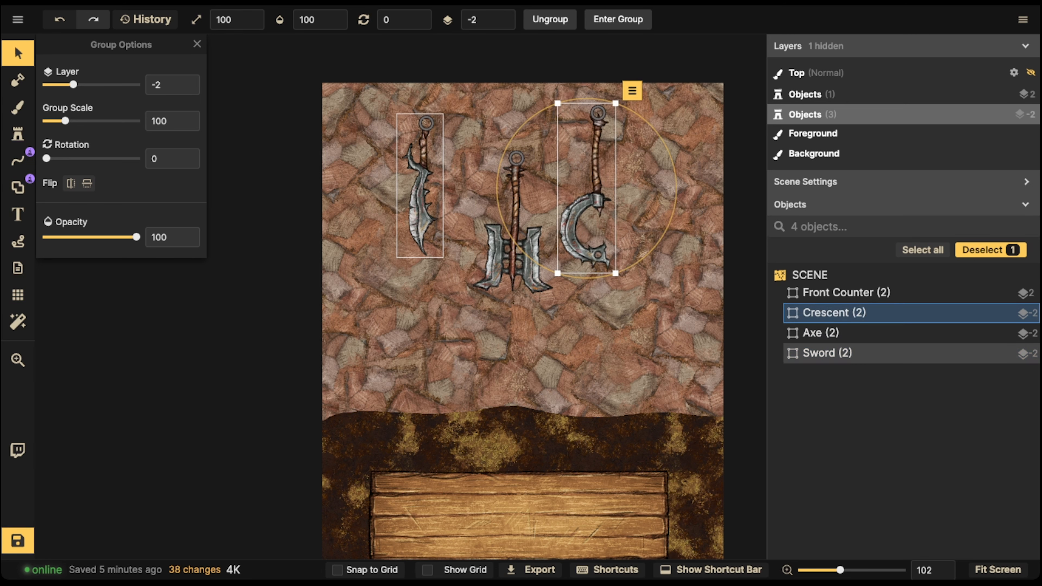
Adjust the spacing between the three weapon groups, then nudge all of them slightly down together
drag(421, 201, 405, 201)
drag(344, 105, 541, 251)
drag(531, 246, 549, 247)
click(590, 199)
drag(590, 199, 600, 204)
drag(373, 122, 687, 265)
drag(591, 226, 590, 235)
click(664, 242)
Search the path catalog for "chain" and choose Hell Chain as the line stroke stamp
click(18, 160)
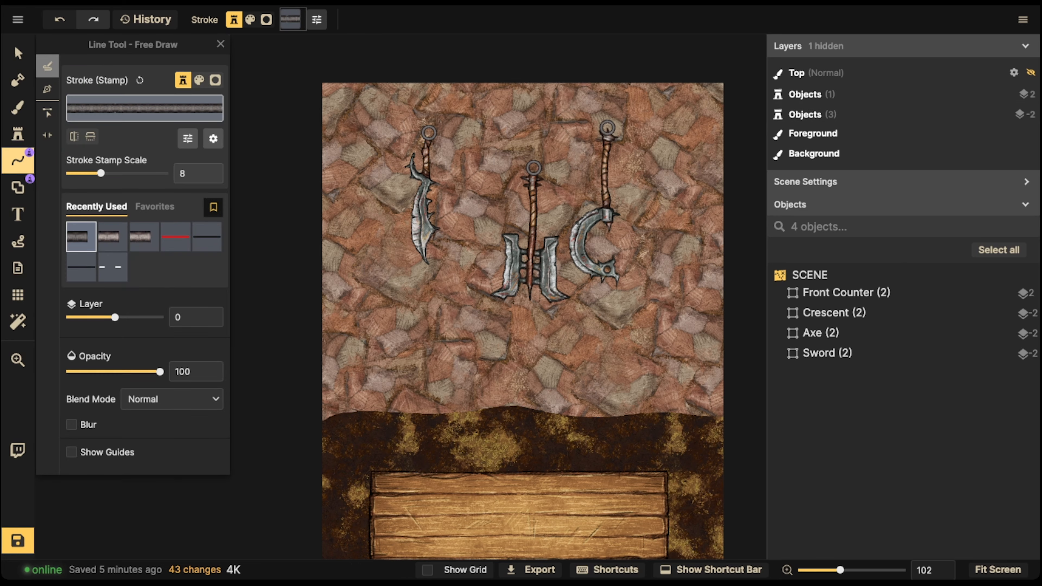
click(143, 106)
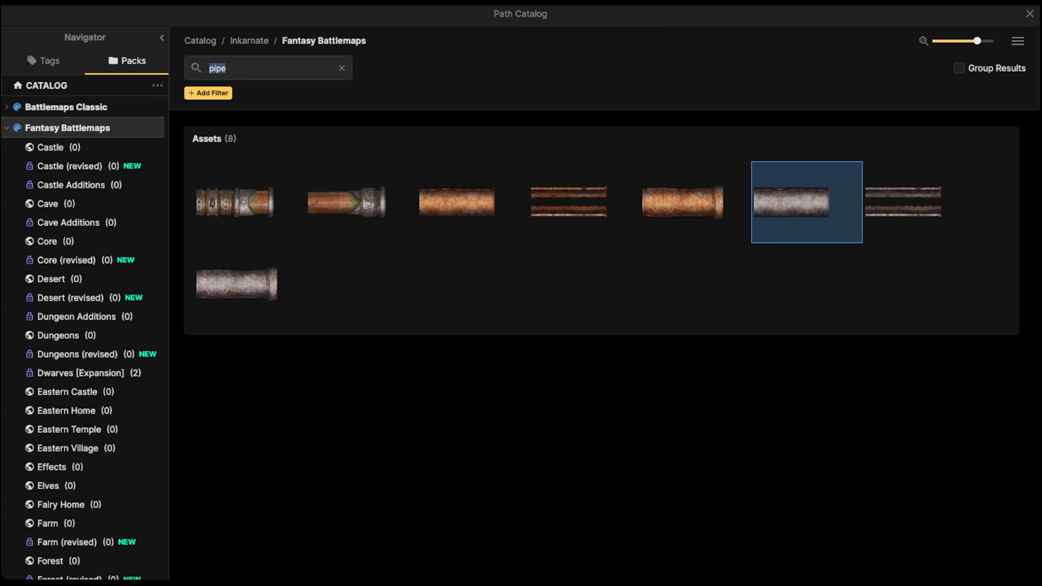
text(chain)
key(Return)
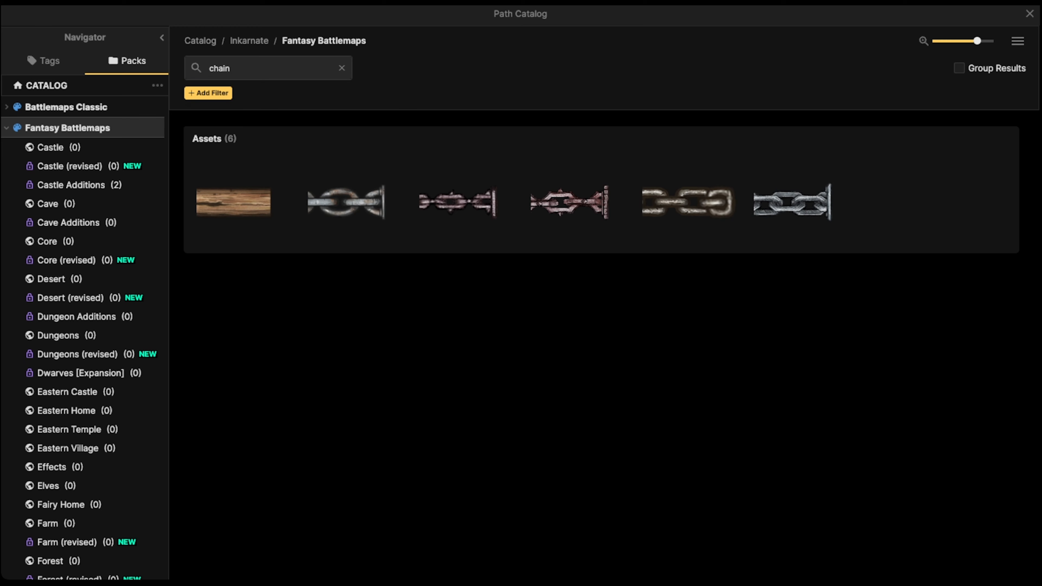
mouse_move(472, 202)
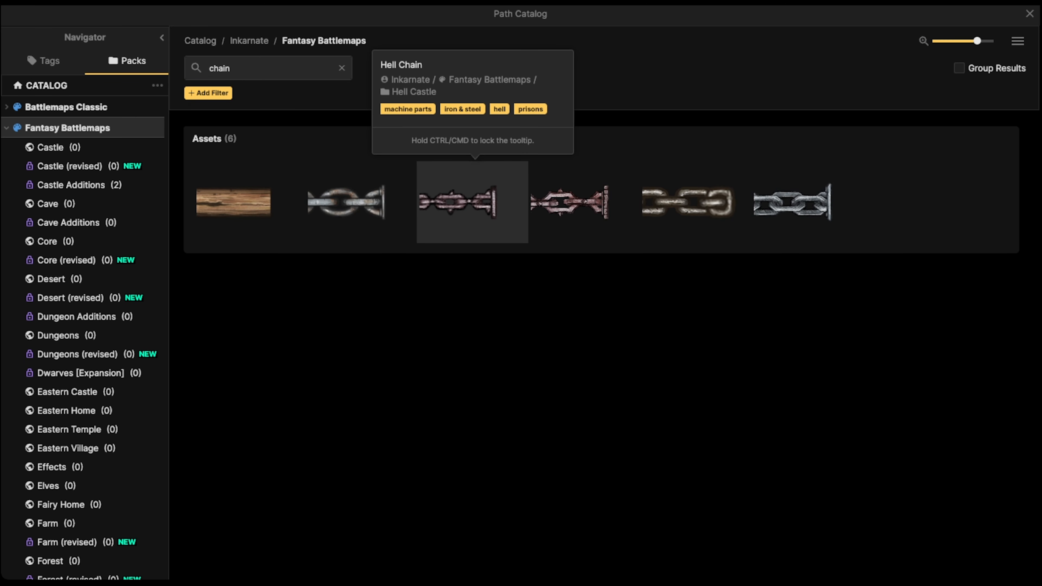
click(473, 202)
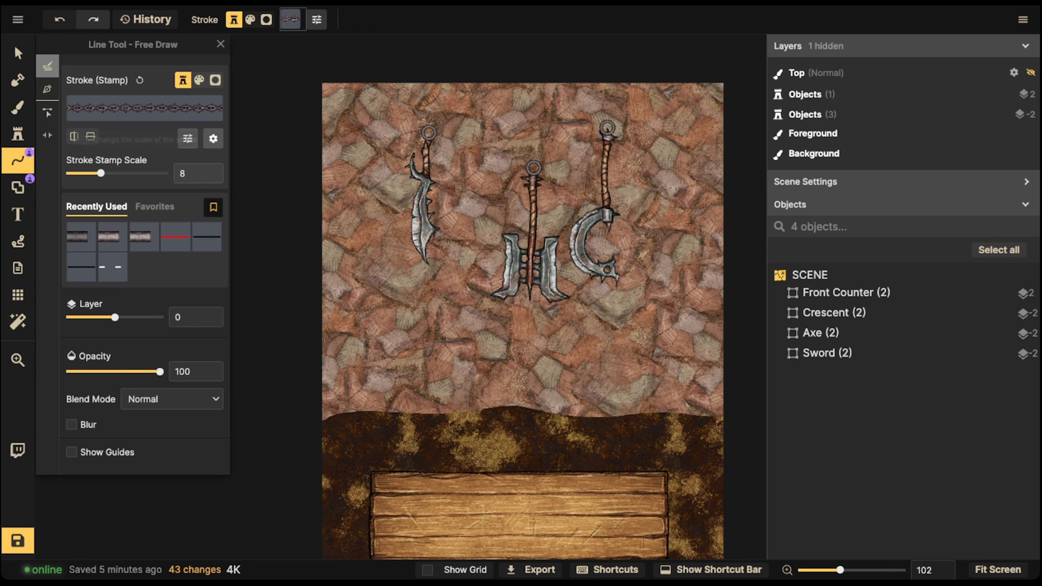
Adjust the Hell Chain stroke to saturation 0 and brightness 108, and set its stroke stamp scale to 100
click(187, 139)
drag(288, 113, 237, 113)
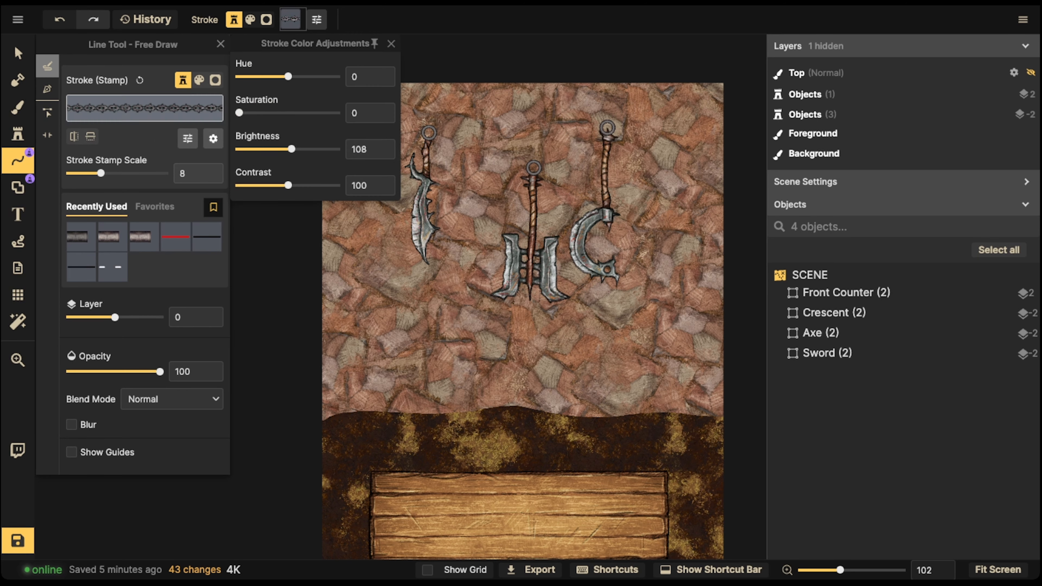
click(198, 173)
click(220, 44)
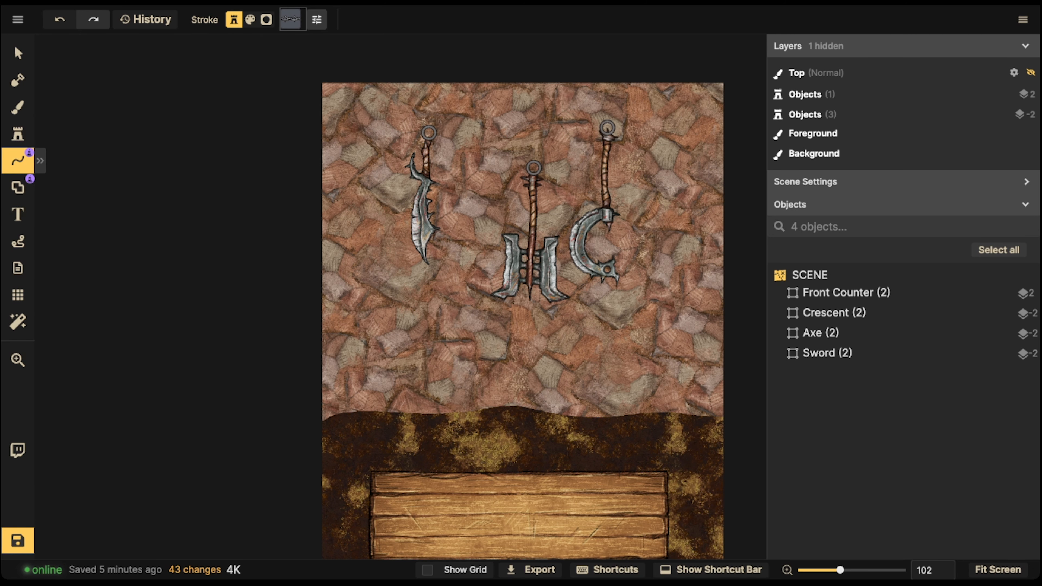
click(40, 161)
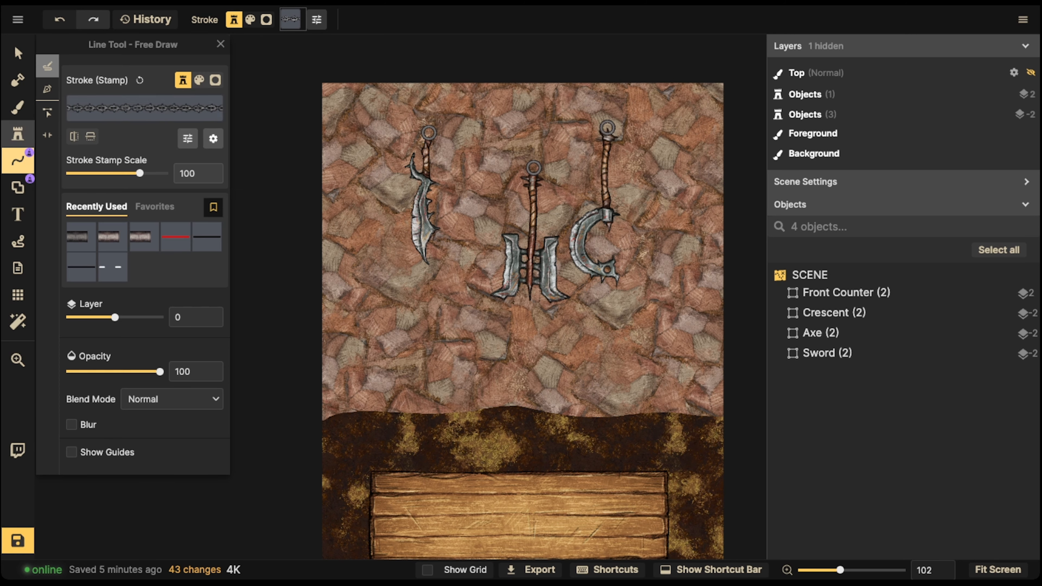
Draw a straight vertical Hell Chain line with the Pen line tool on the stone to the left of the sword
click(47, 89)
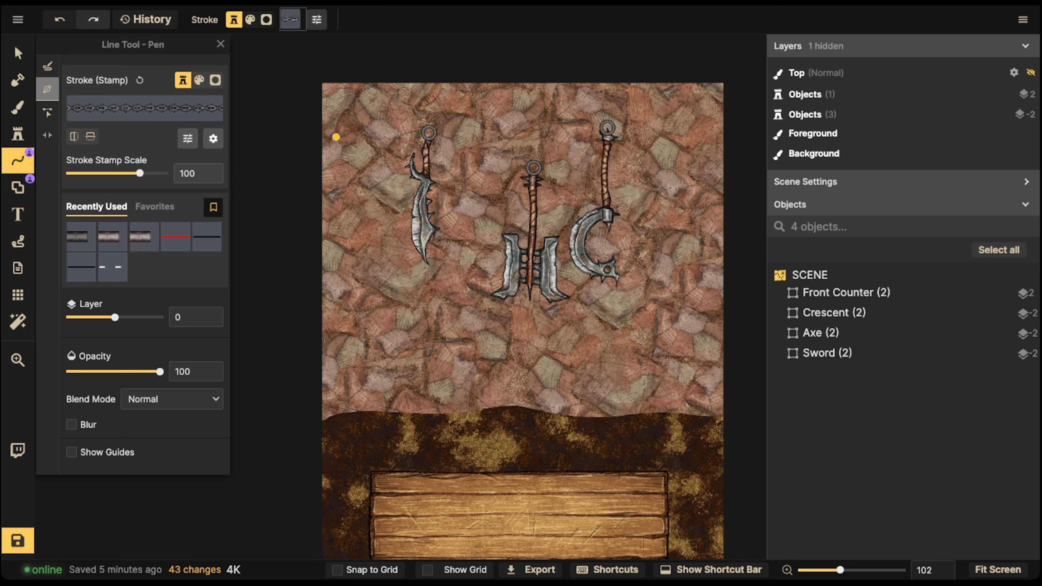
click(348, 136)
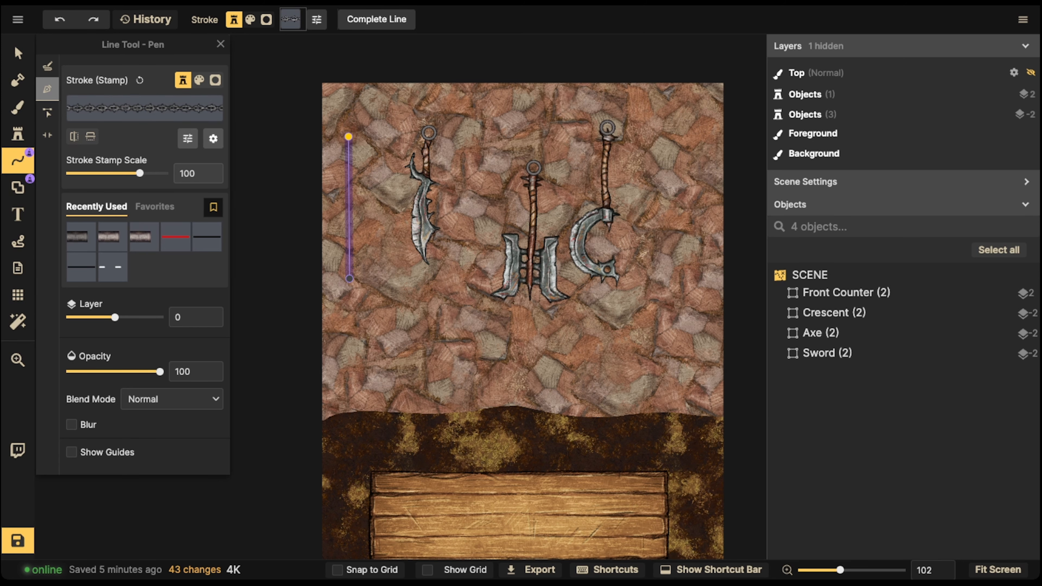
double_click(350, 278)
scroll(374, 207, up, 8)
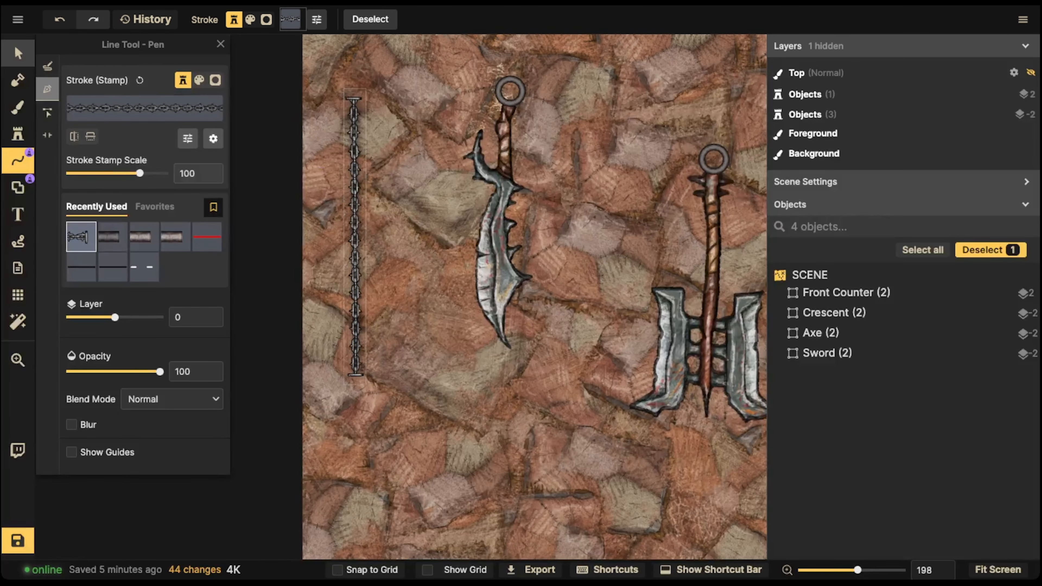
Turn off the chain's stroke shadow and move the chain so its lower end meets the sword's ring
click(18, 54)
drag(355, 230, 407, 212)
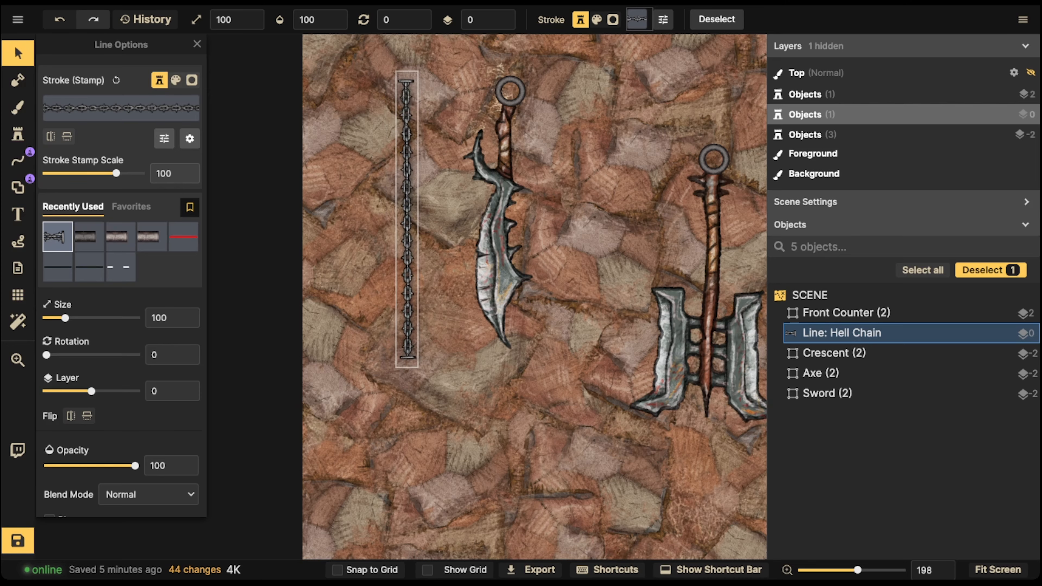
scroll(406, 239, down, 3)
click(189, 138)
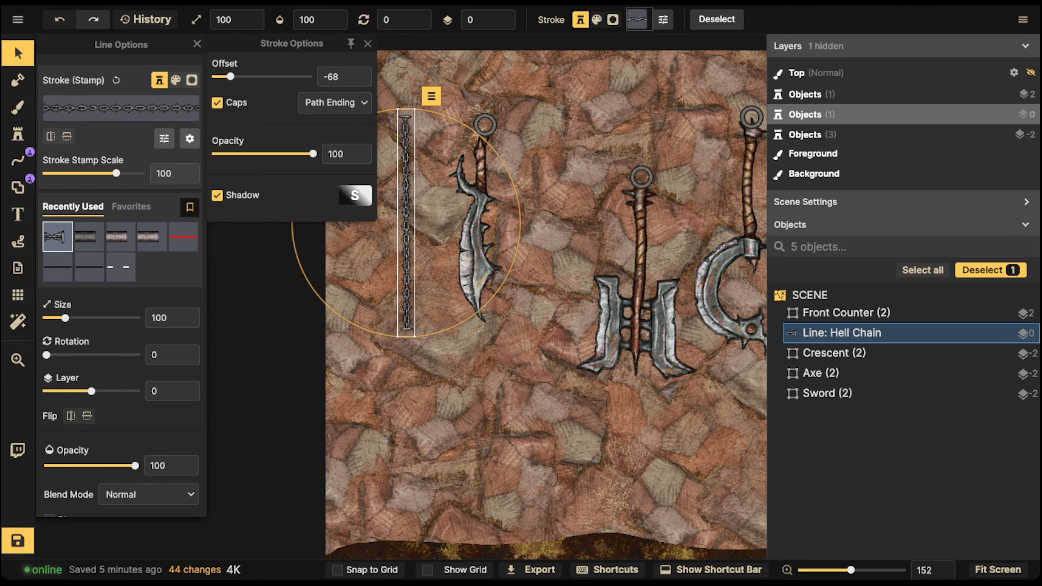
click(217, 195)
mouse_move(406, 304)
mouse_down()
mouse_move(494, 152)
mouse_move(492, 81)
mouse_move(484, 88)
mouse_up()
scroll(484, 89, down, 2)
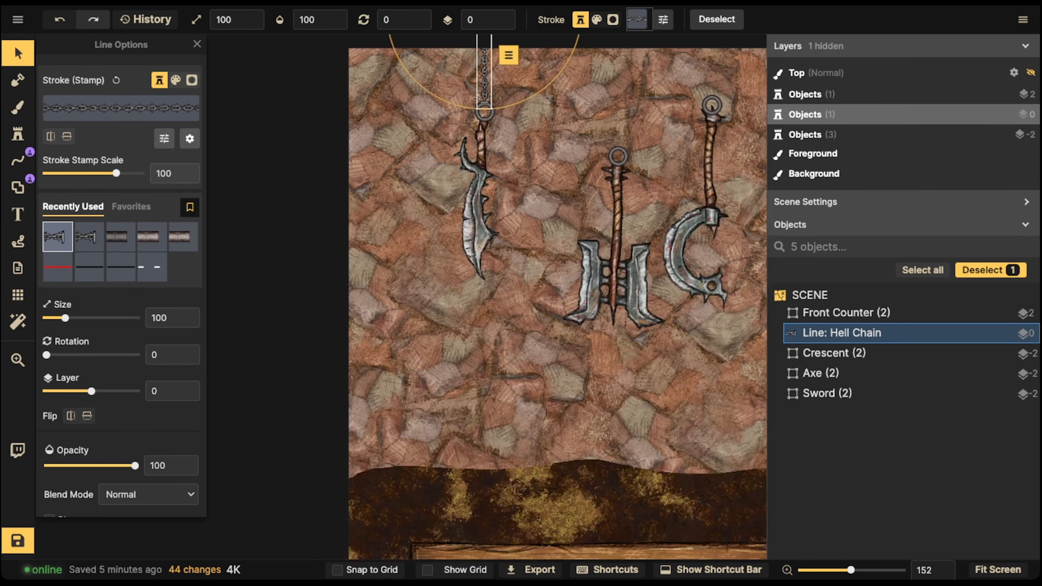
Paste two copies of the Hell Chain and attach one to the ring of the axe and one to the crescent's
key(ctrl+c)
key(ctrl+v)
drag(636, 101, 618, 63)
key(ctrl+v)
drag(709, 72, 713, 11)
click(550, 144)
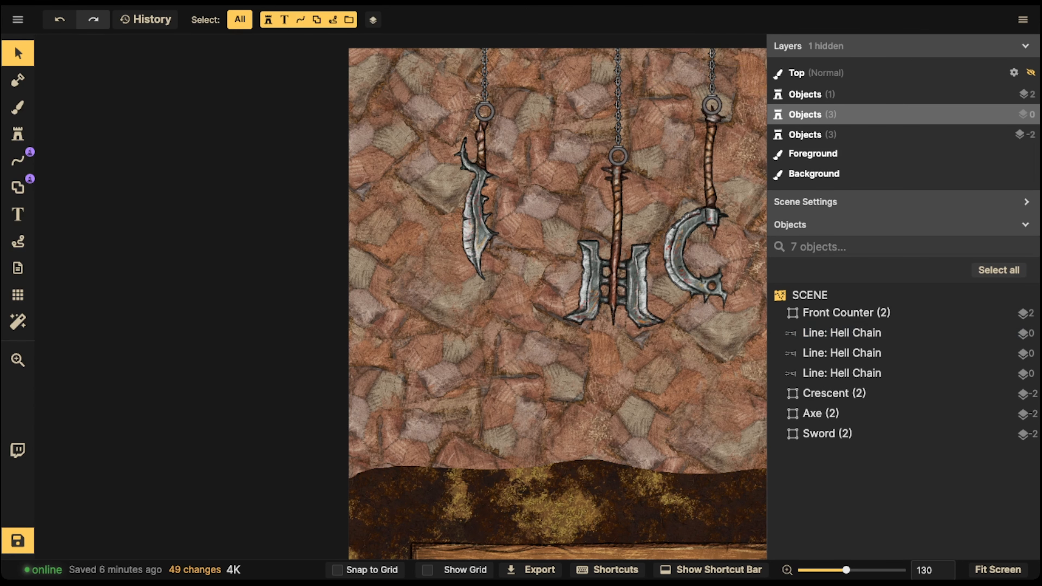
Group the sword with its chain as Hanging Sword and move it lower and to the left on the stone
scroll(550, 144, down, 5)
drag(455, 75, 510, 246)
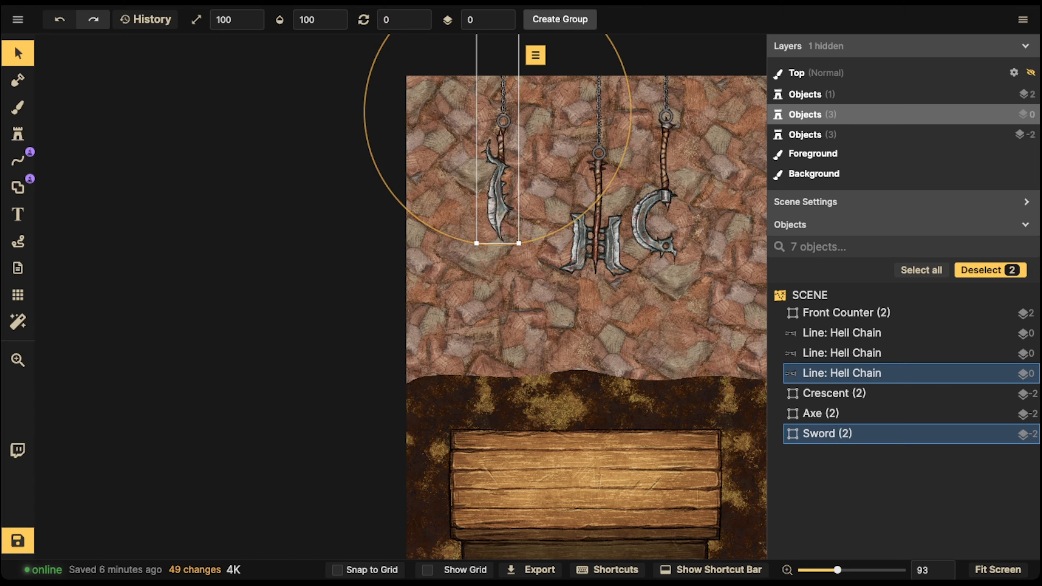
click(559, 19)
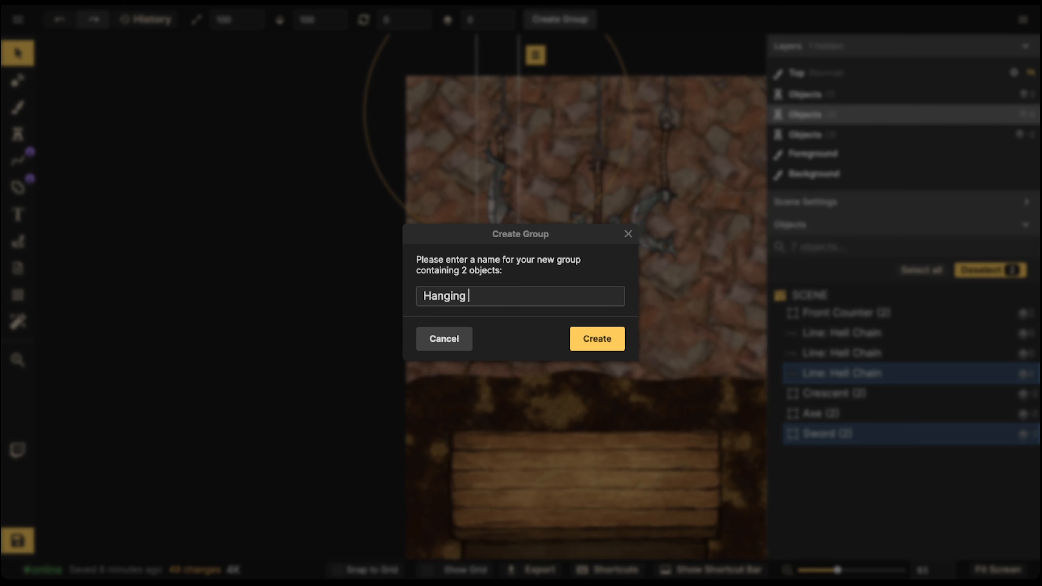
click(597, 339)
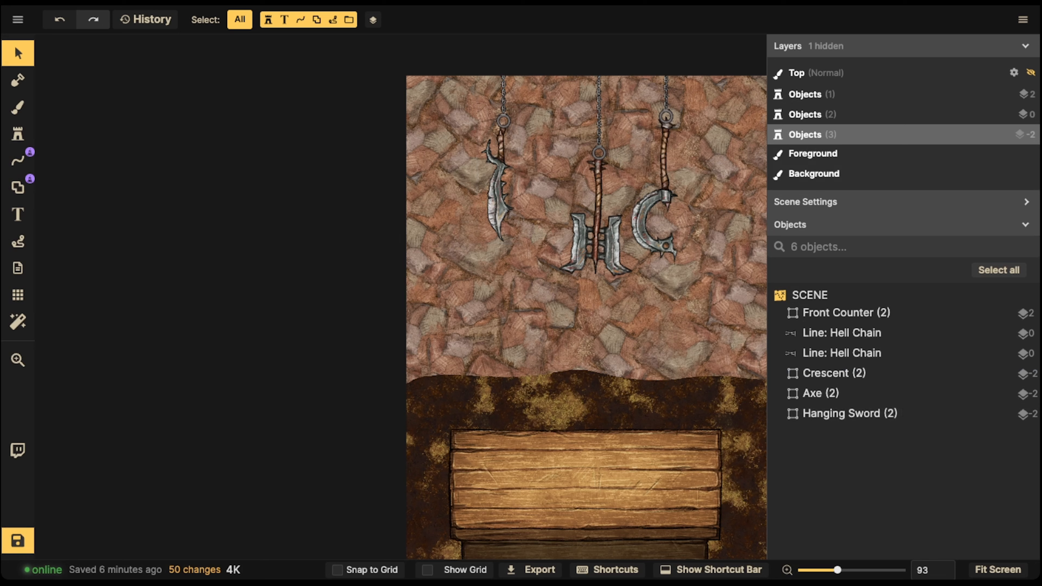
drag(497, 185, 450, 234)
Group the axe with its chain as Hanging Axe and place it lower, beside the hanging sword
click(574, 218)
click(596, 213)
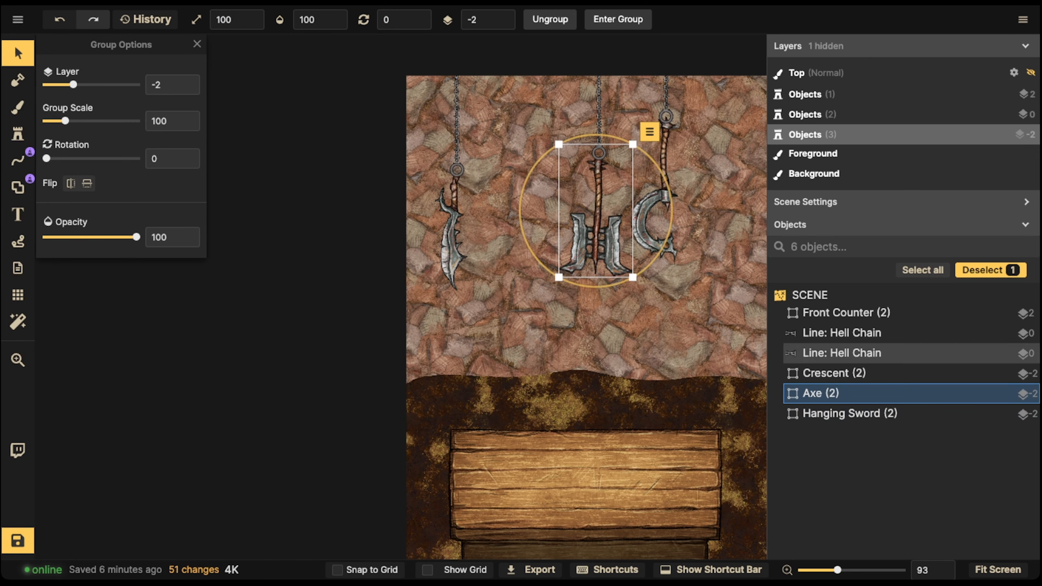
drag(541, 53, 574, 262)
key(ctrl+g)
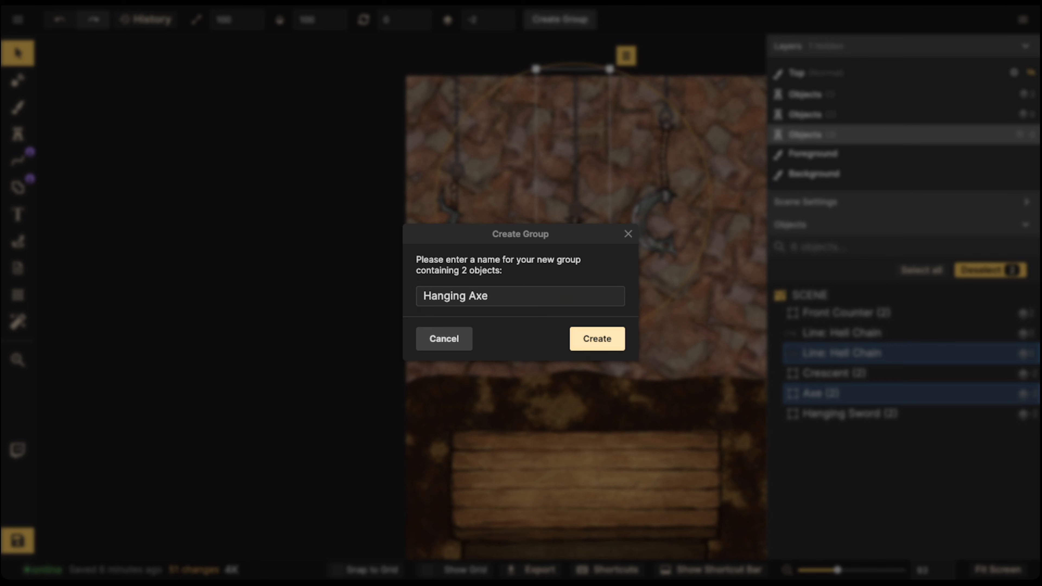
click(598, 339)
drag(576, 271, 534, 269)
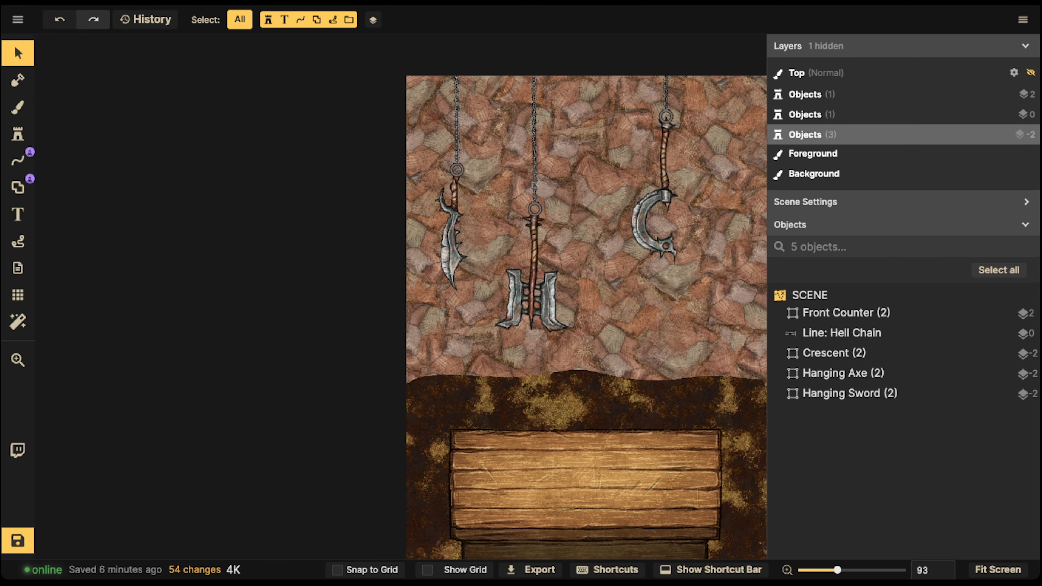
Group the crescent weapon with its chain as Hanging Sickle and move the group lower on the stone
drag(632, 51, 732, 262)
key(ctrl+g)
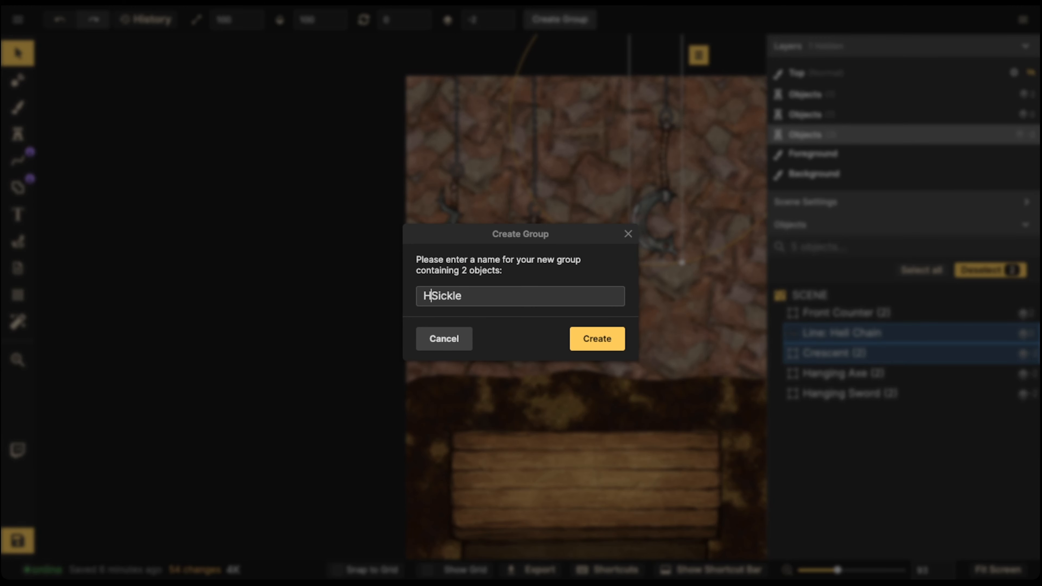
text(Hanging)
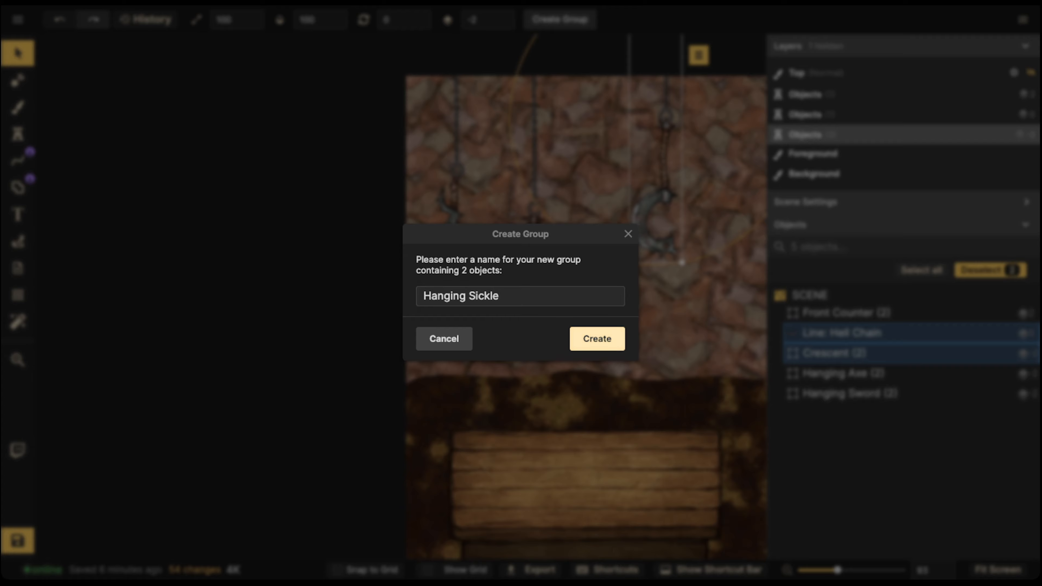
key(Return)
drag(662, 201, 666, 245)
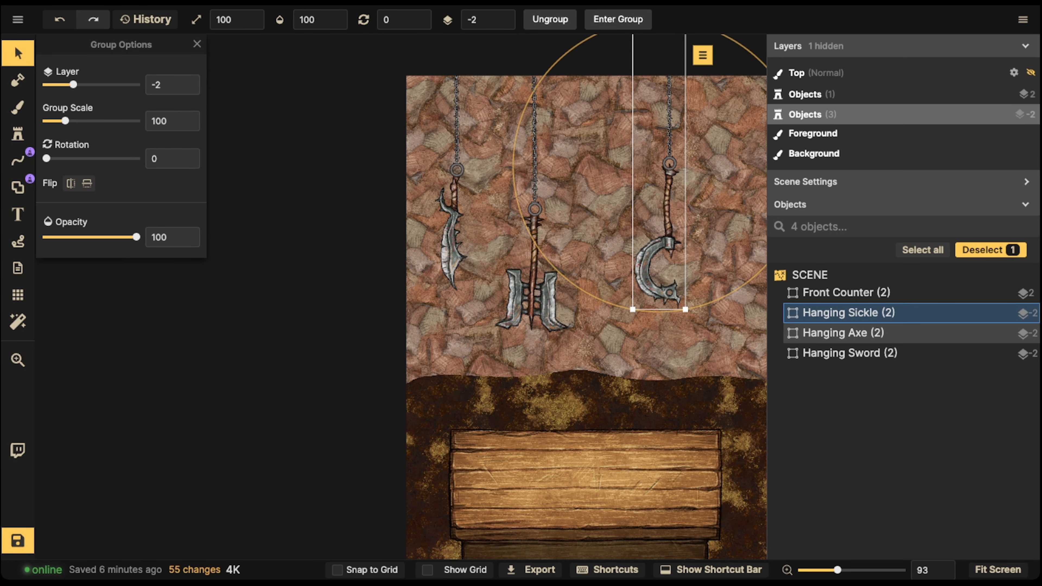
Move the hanging axe and sword to the right and the sickle slightly lower, bringing the three weapons closer together
drag(534, 283, 599, 280)
drag(656, 265, 664, 287)
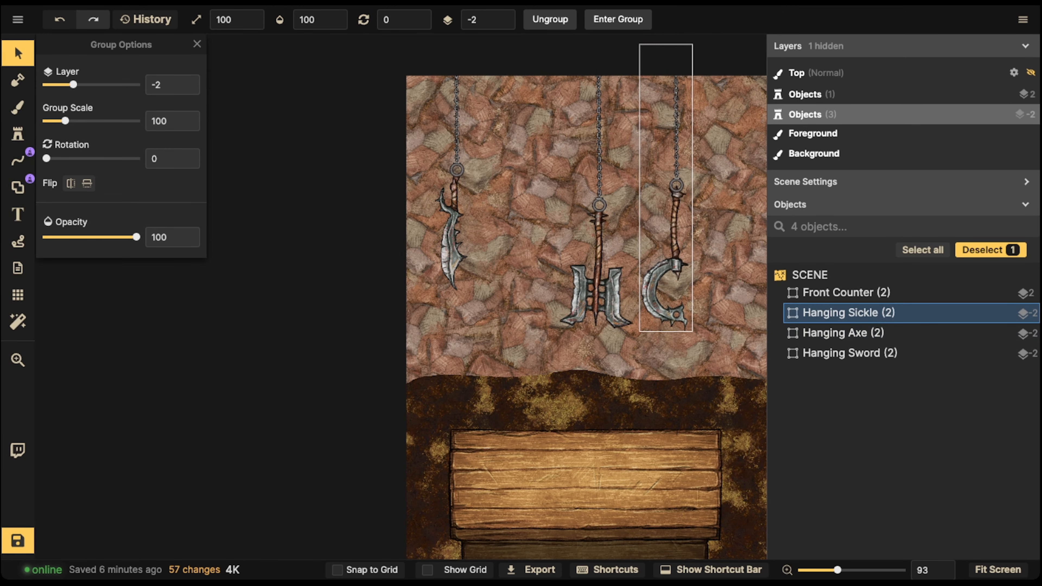
drag(454, 246, 515, 244)
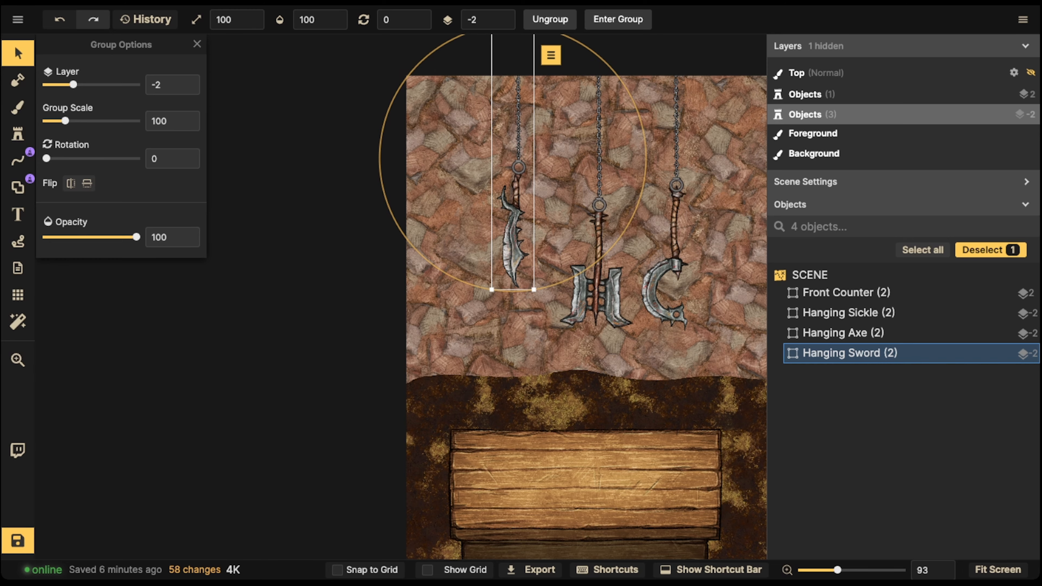
Fine-tune the cluster by nudging the hanging axe and sword and raising the sickle closer beside the axe
scroll(478, 246, down, 3)
middle_drag(478, 246, 429, 238)
drag(519, 263, 509, 247)
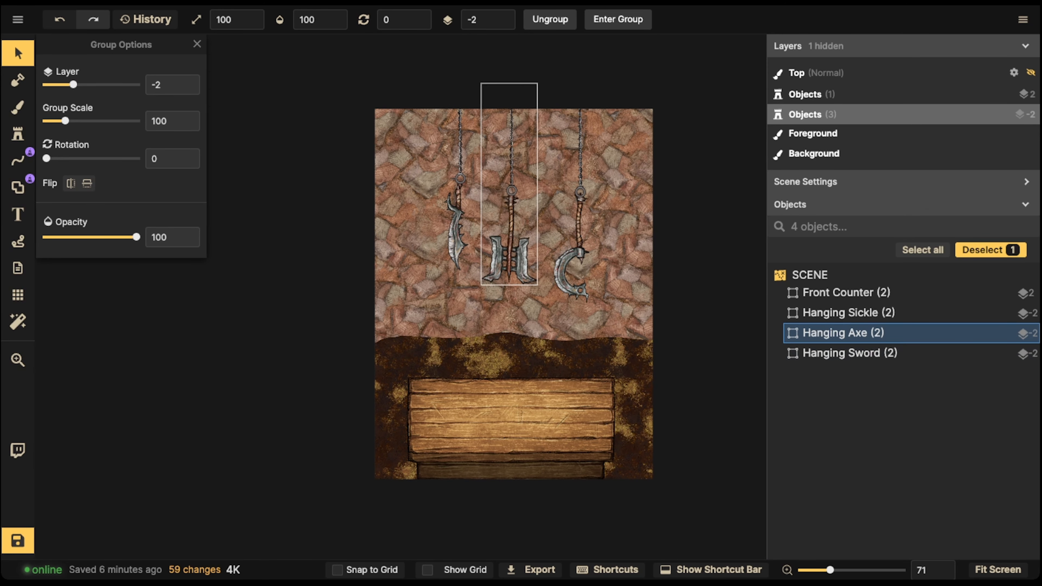
drag(575, 254, 563, 227)
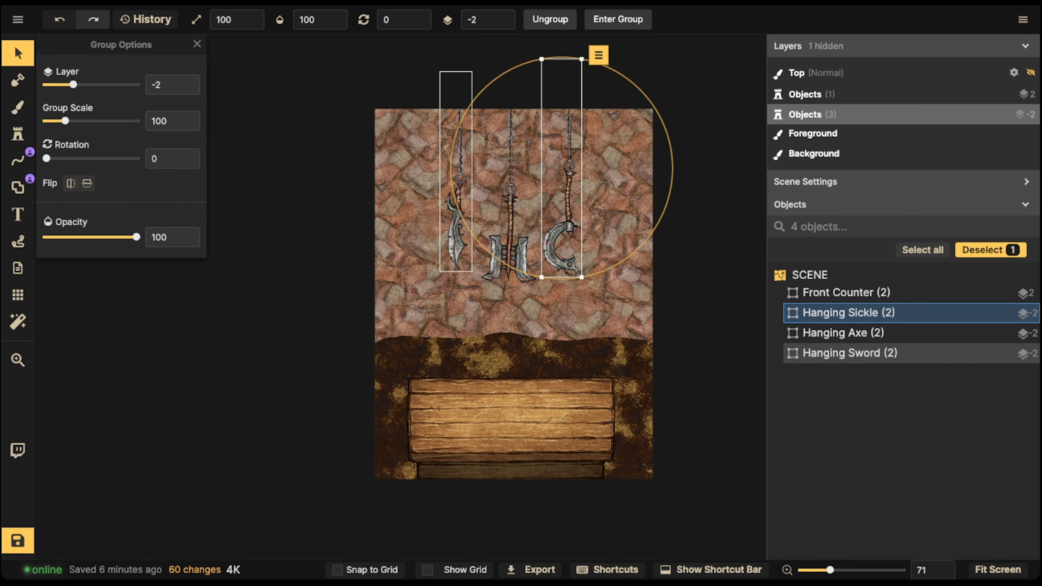
double_click(456, 234)
key(Escape)
key(Escape)
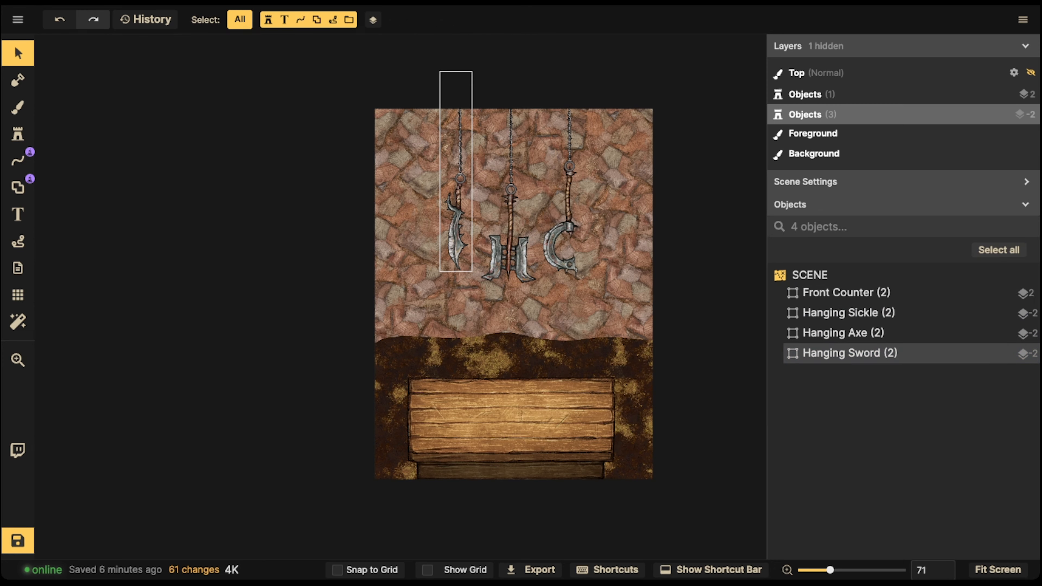
mouse_move(456, 234)
mouse_down()
mouse_move(490, 231)
mouse_move(459, 231)
mouse_up()
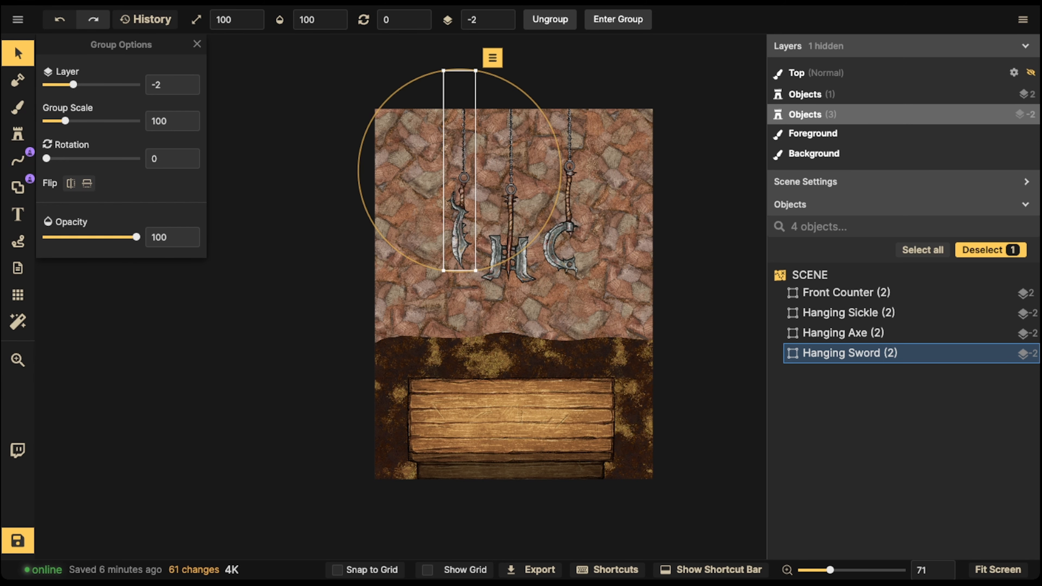
Darken the Orc Sword stamp nested inside the Hanging Sword group to a brightness of 71
double_click(461, 219)
click(461, 217)
scroll(462, 214, up, 2)
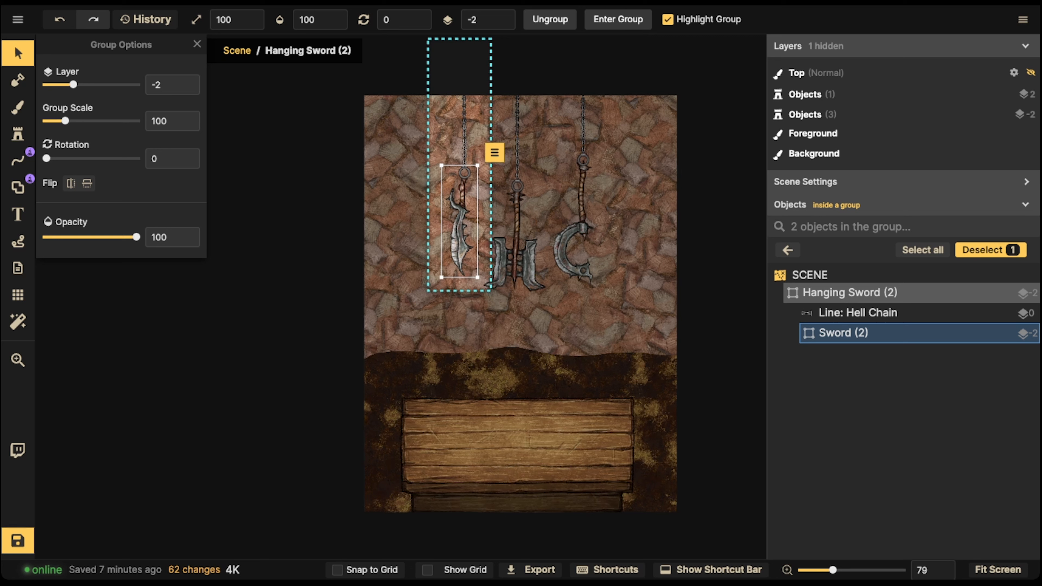
click(18, 54)
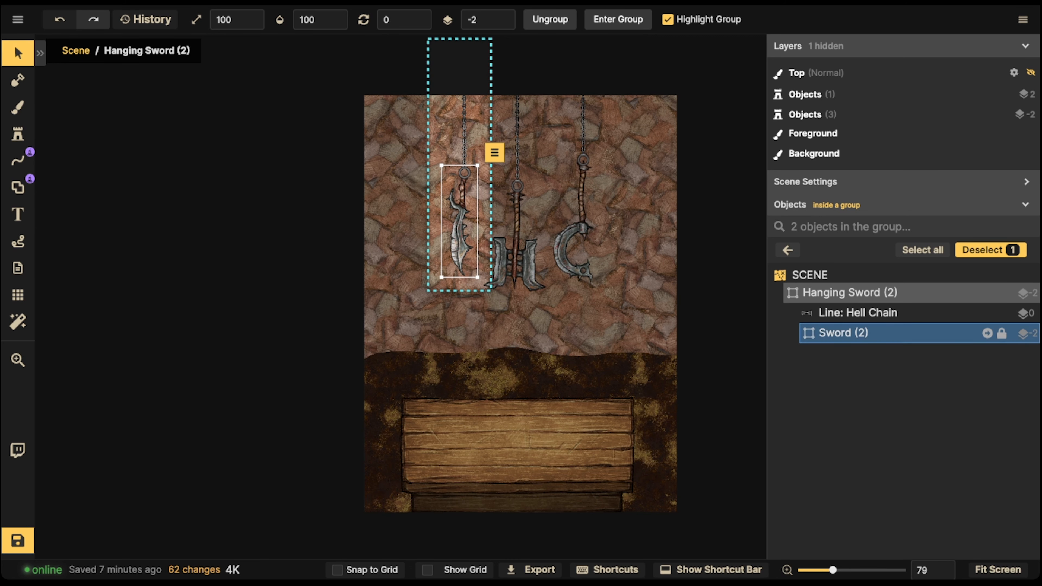
double_click(461, 222)
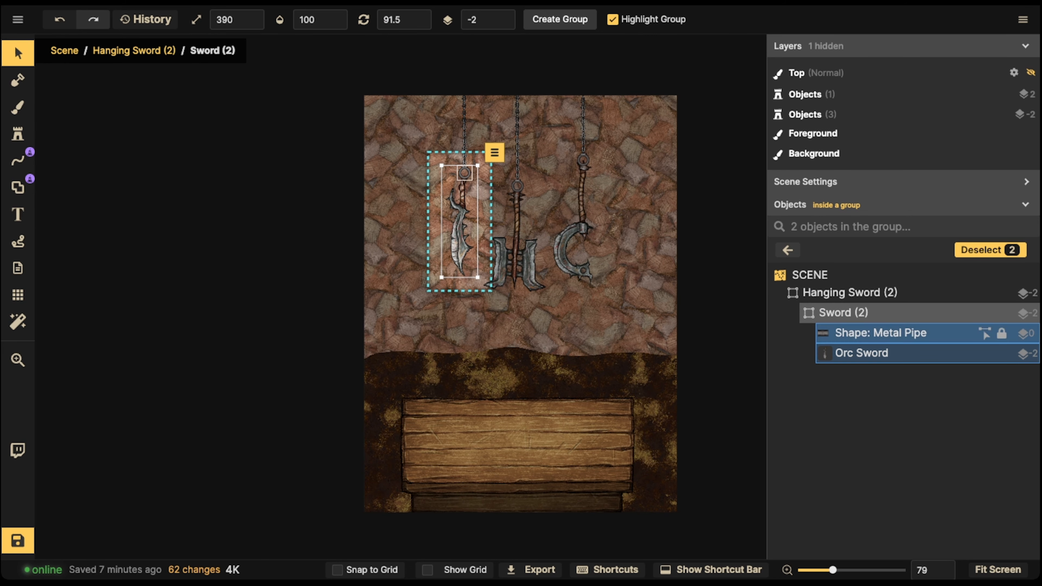
click(882, 353)
click(40, 53)
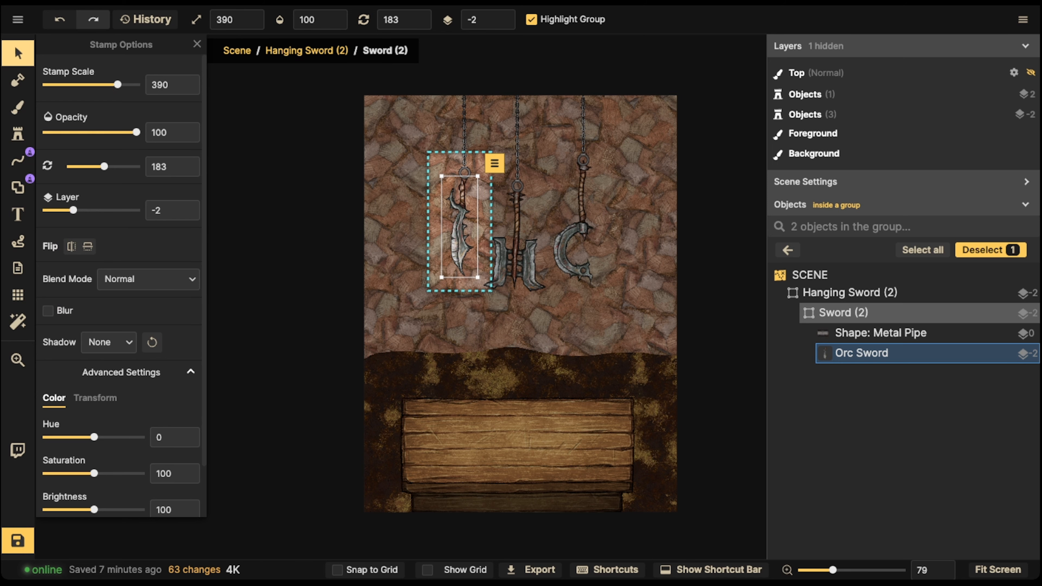
drag(94, 509, 83, 509)
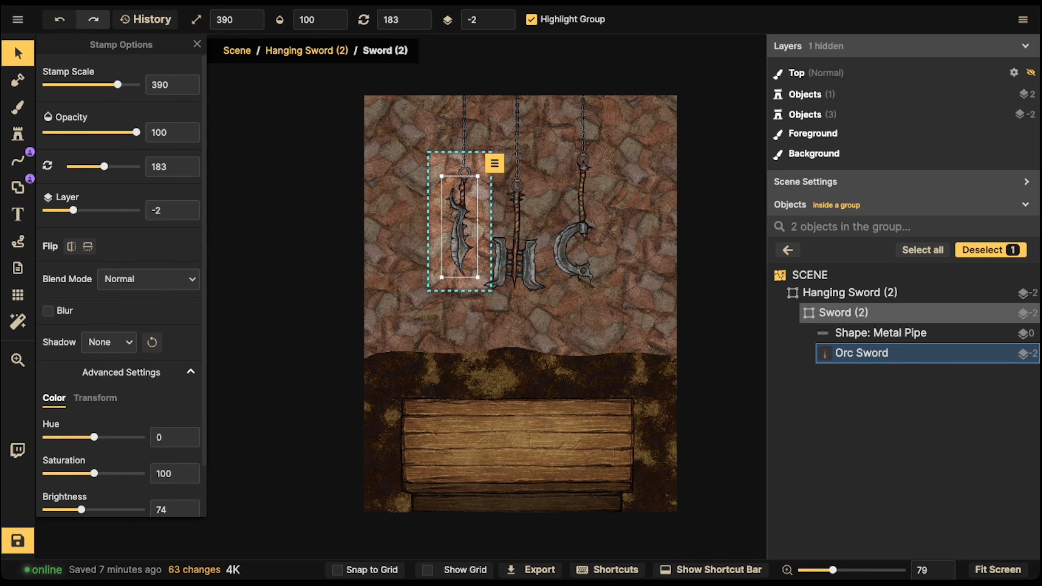
key(Escape)
key(Escape)
key(Escape)
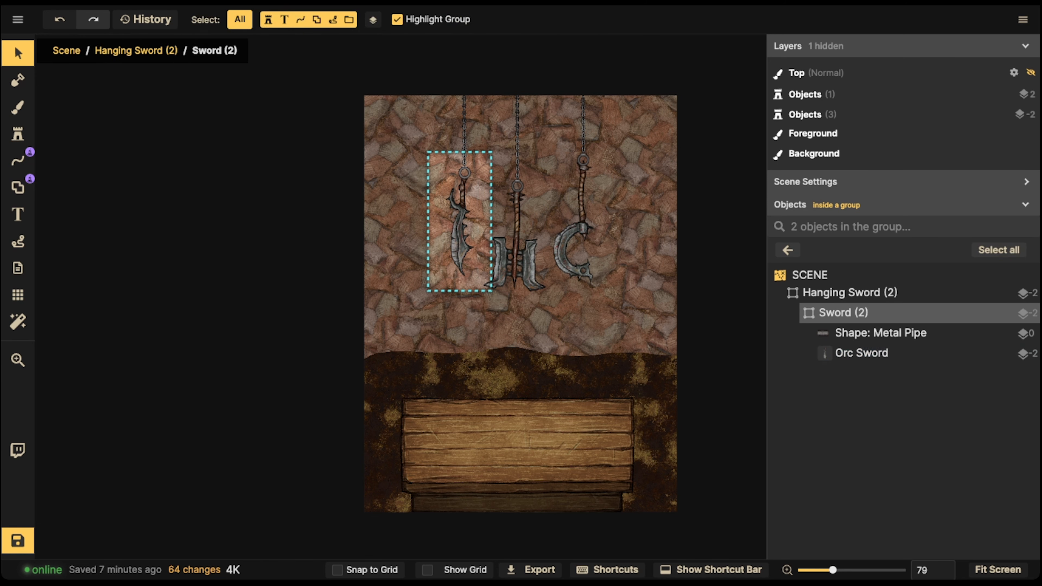
Move the hanging sword and sickle closer to the axe and put the Hanging Sickle group on layer -3
drag(462, 231, 489, 231)
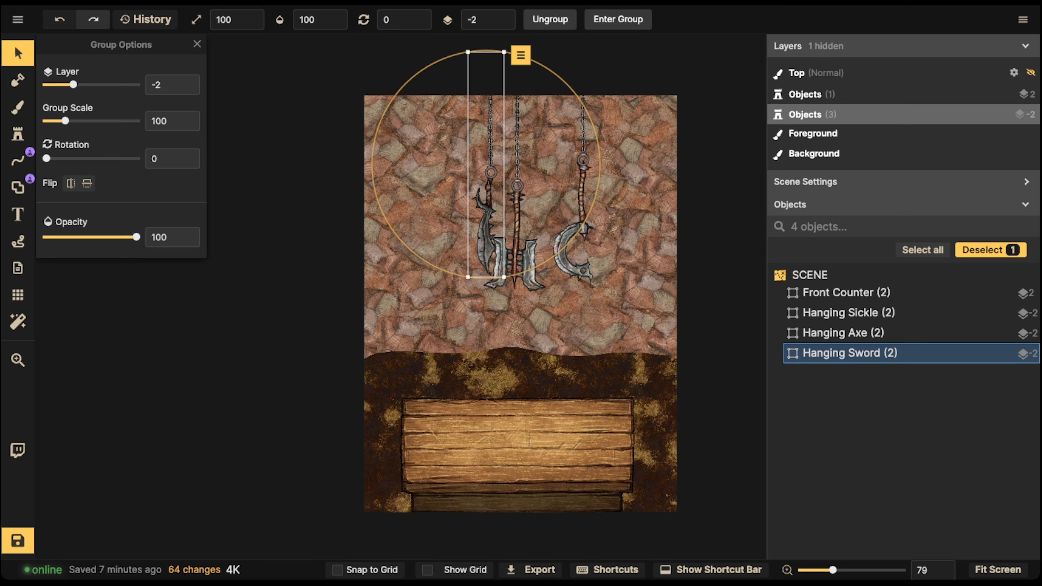
drag(577, 234, 572, 207)
click(488, 19)
click(502, 24)
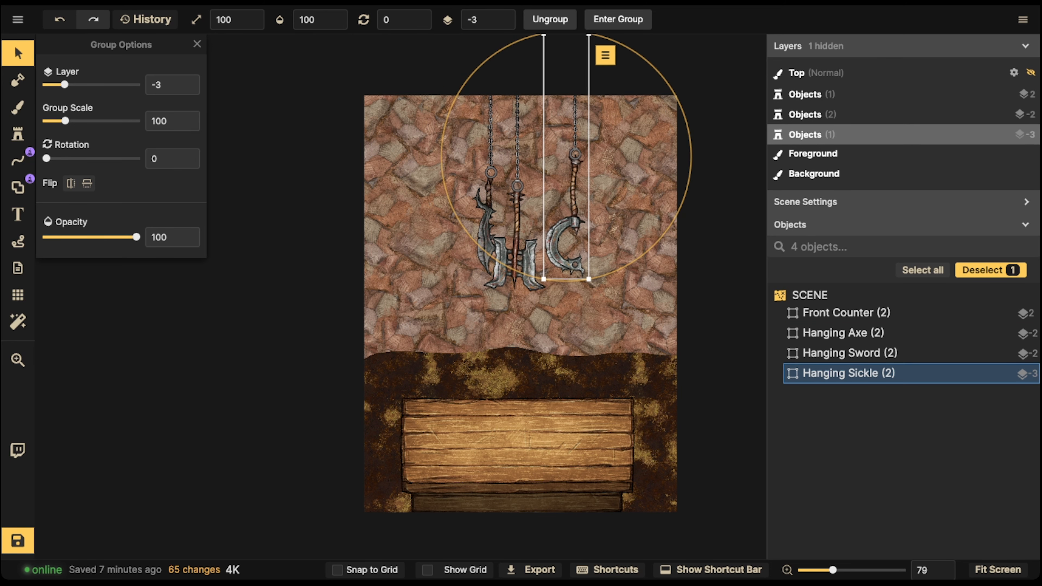
Mirror the crescent horizontally inside the Hanging Sickle group and realign its ring with the end of the chain
double_click(572, 206)
click(71, 184)
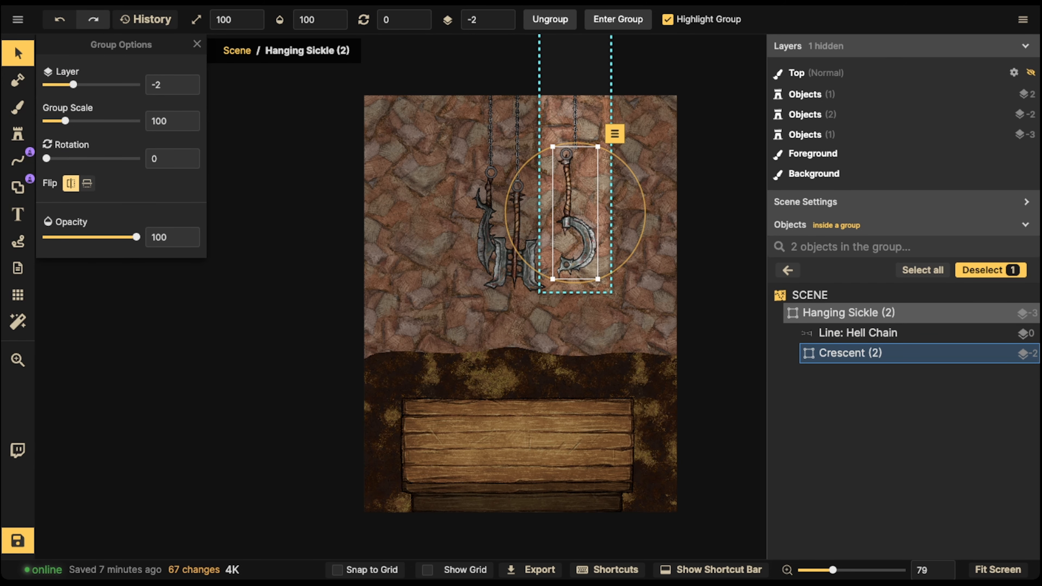
drag(568, 205, 578, 204)
double_click(577, 204)
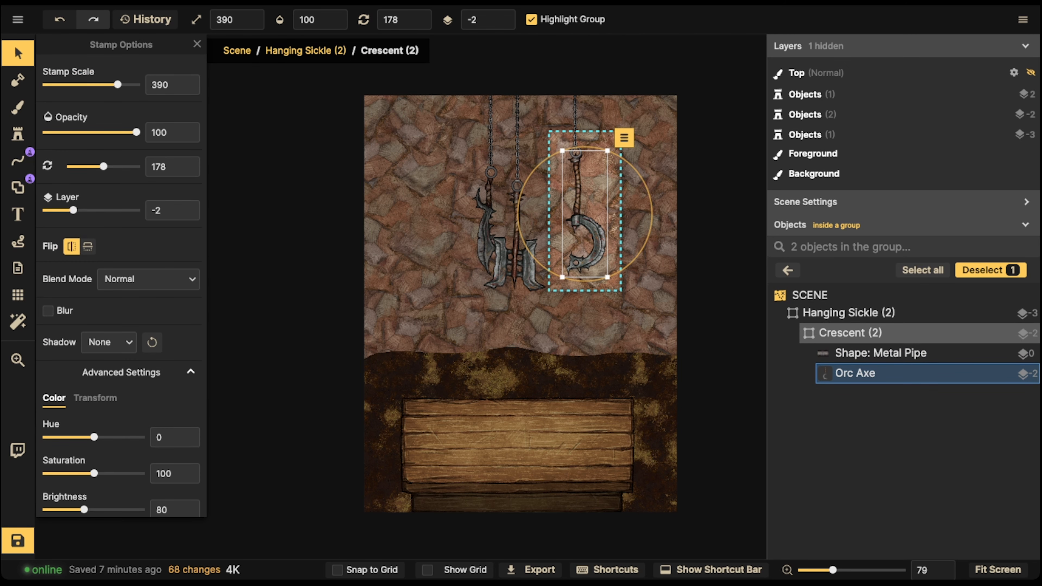
key(Escape)
key(Escape)
key(Escape)
Reposition the hanging sword so it overlaps the axe blade and slightly raise the brightness of its Orc Sword stamp
drag(486, 230, 477, 230)
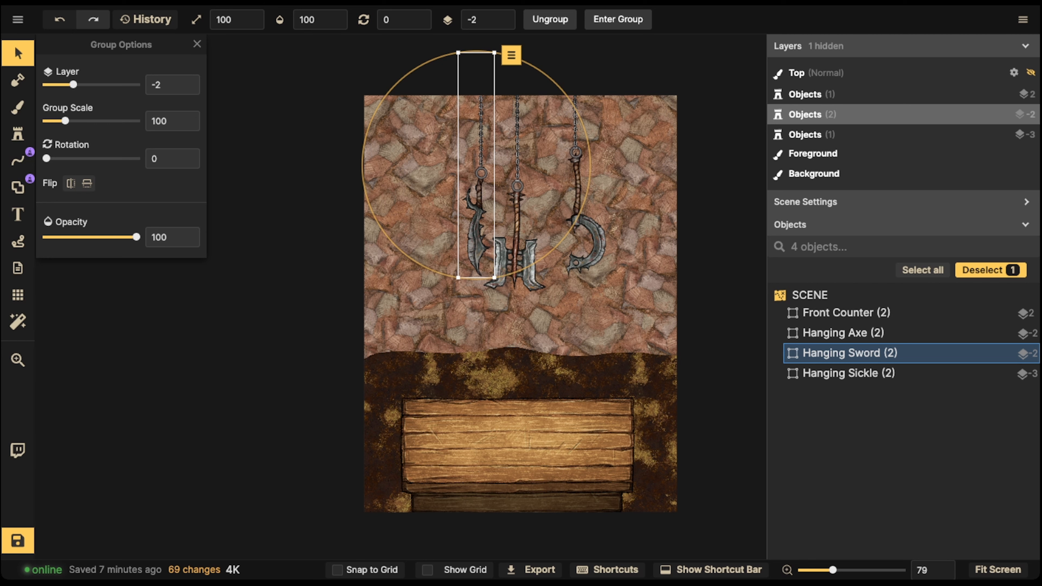
mouse_move(476, 230)
mouse_down()
mouse_move(504, 236)
mouse_move(487, 233)
mouse_up()
double_click(487, 233)
click(487, 233)
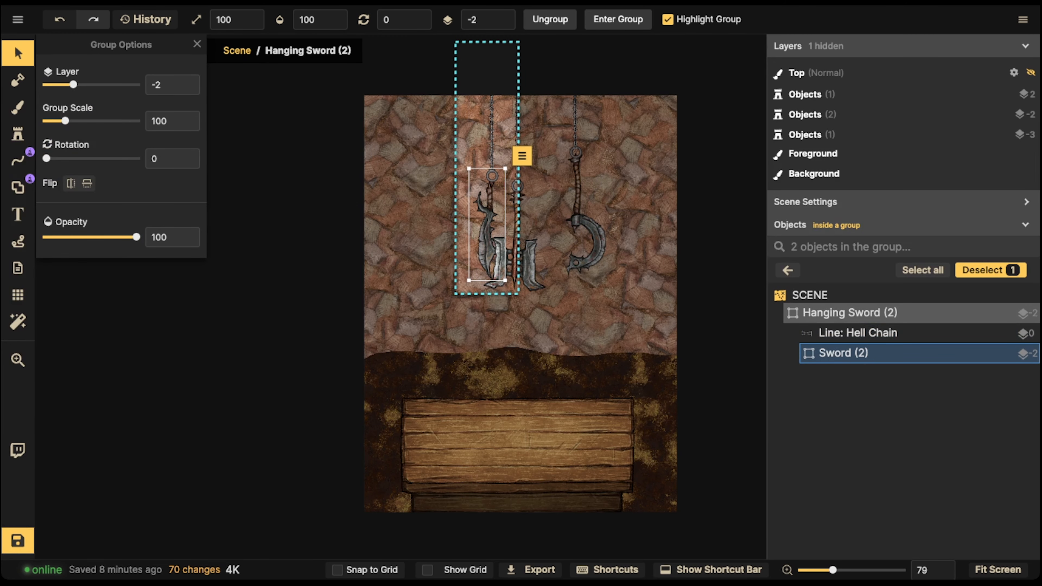
double_click(487, 233)
click(487, 234)
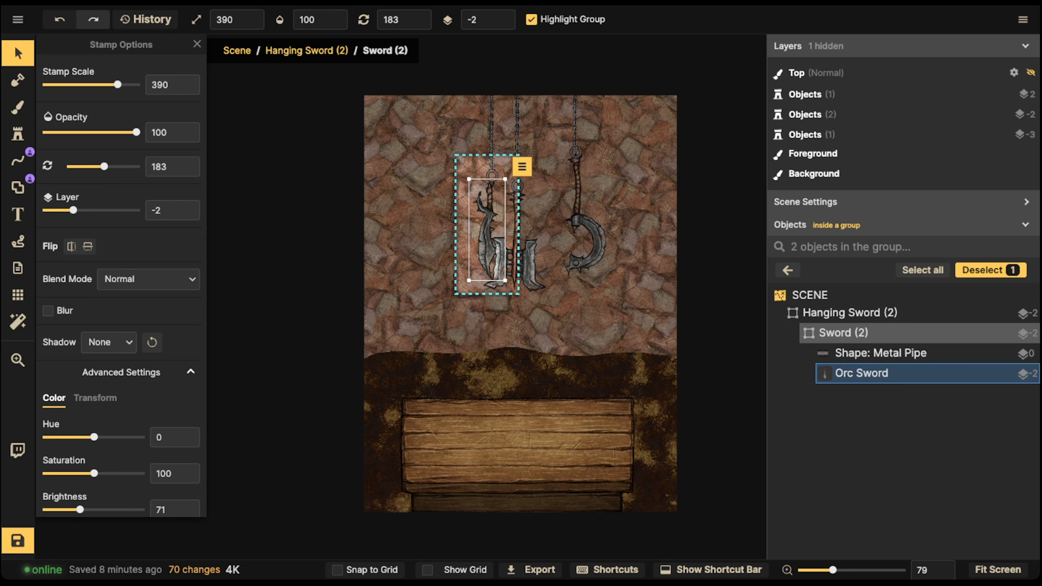
mouse_move(80, 510)
mouse_down()
mouse_move(69, 509)
mouse_move(84, 510)
mouse_up()
key(Escape)
key(Escape)
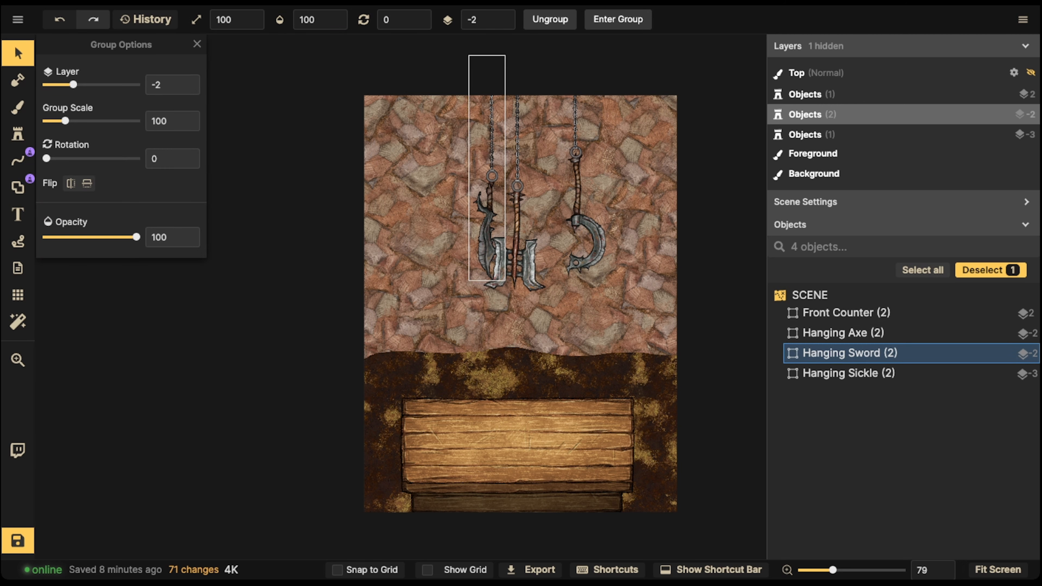
Arrange the hanging sword and sickle closely on either side of the axe and shift all three weapons slightly up and left
drag(487, 238, 475, 238)
drag(595, 238, 585, 233)
drag(433, 154, 569, 232)
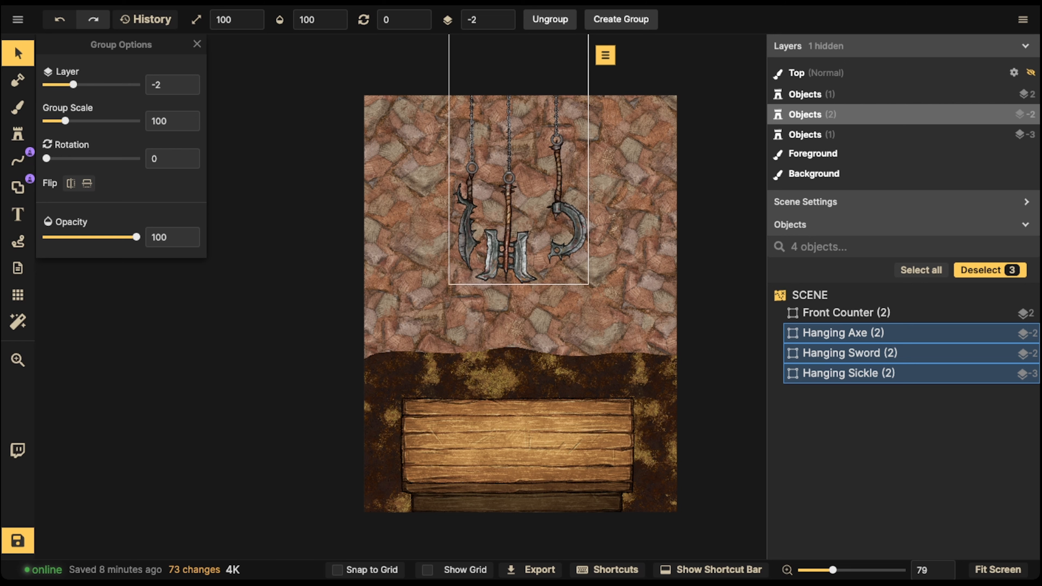
click(467, 234)
Find the Morningstar among the catalog's weapon stamps and place it rotated 180 degrees to the left of the hanging sword
click(17, 134)
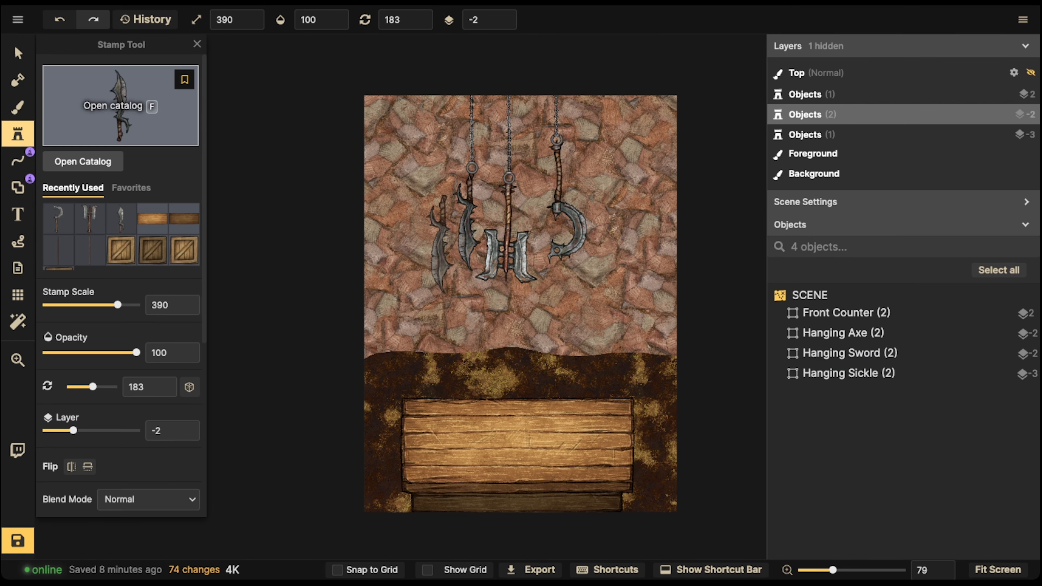
text(fweapon)
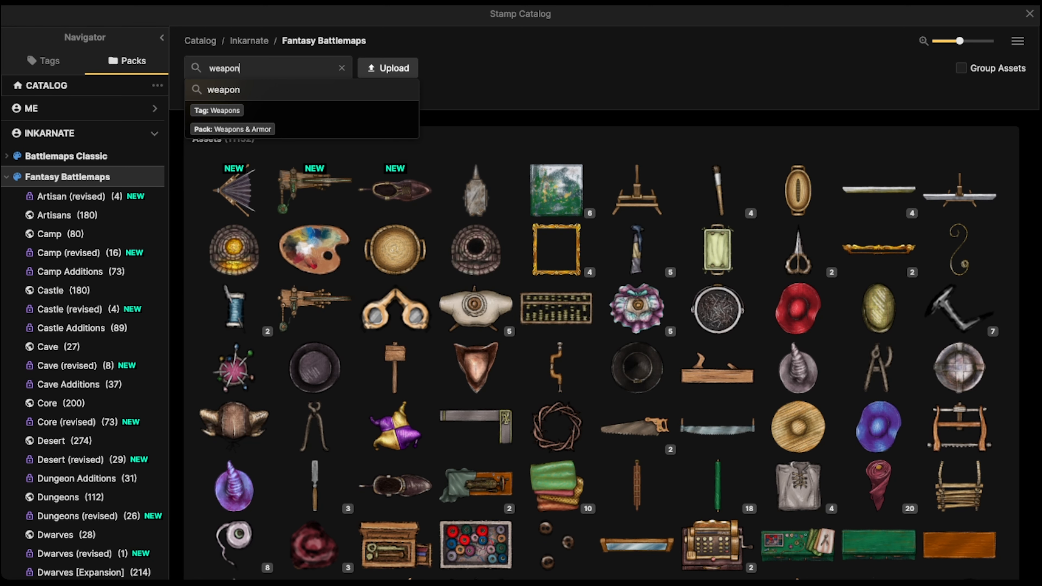
key(Return)
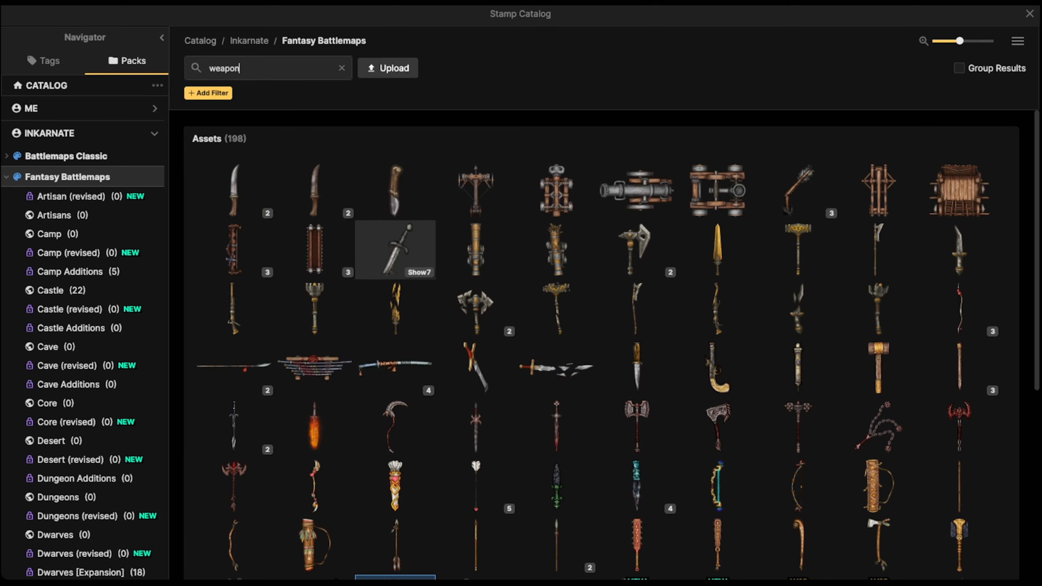
scroll(602, 345, down, 5)
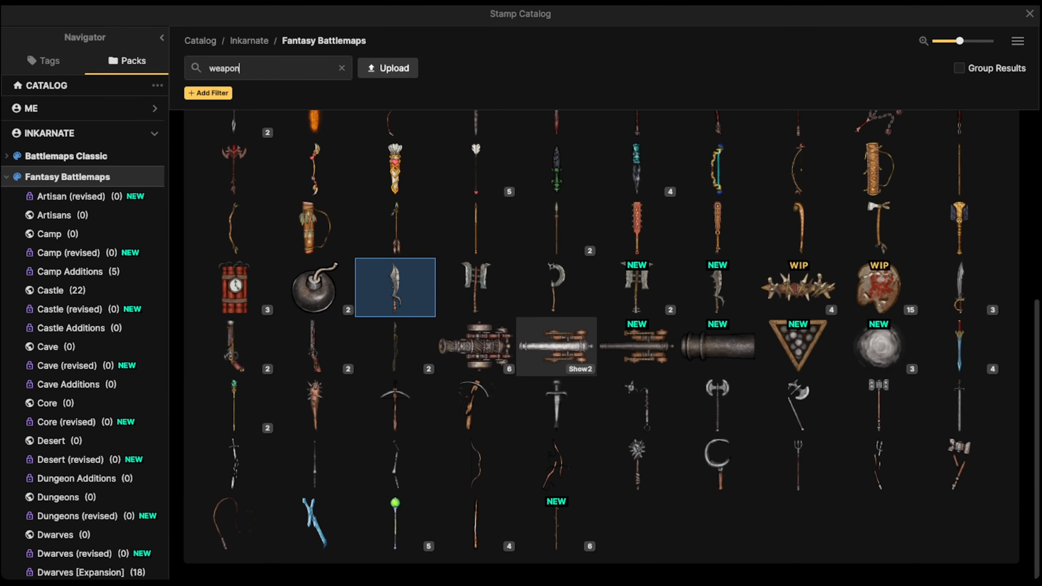
click(637, 463)
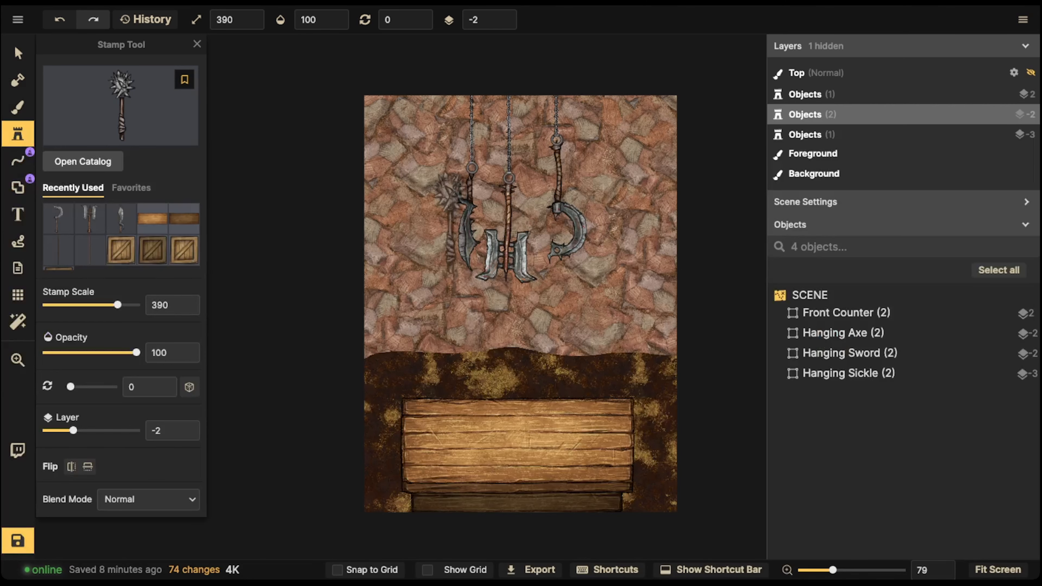
shift+scroll(413, 205, down, 11)
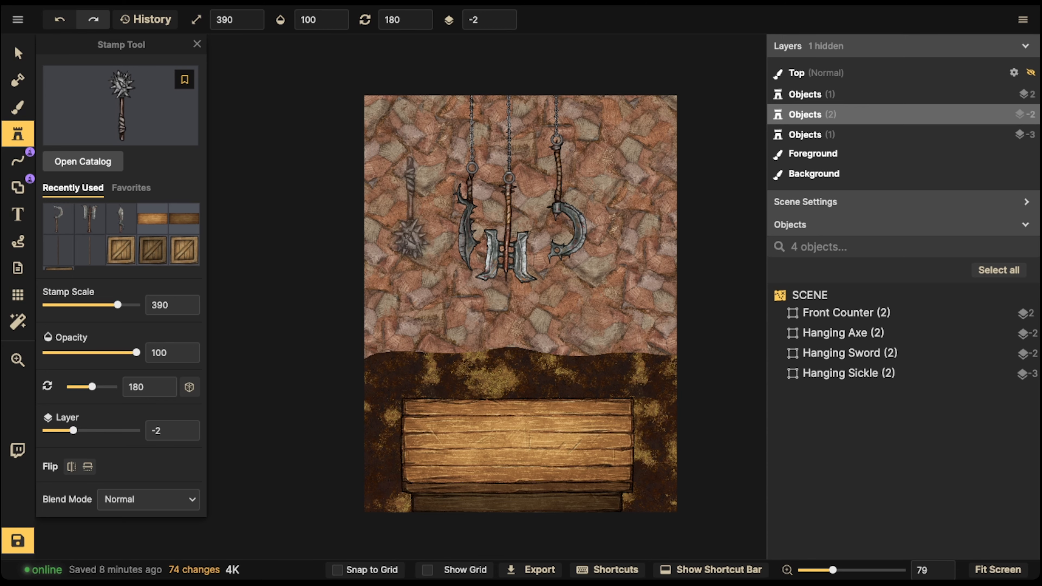
click(412, 207)
Choose the spiked Club stamp and place it rotated 180 degrees to the right of the hanging sickle
click(82, 161)
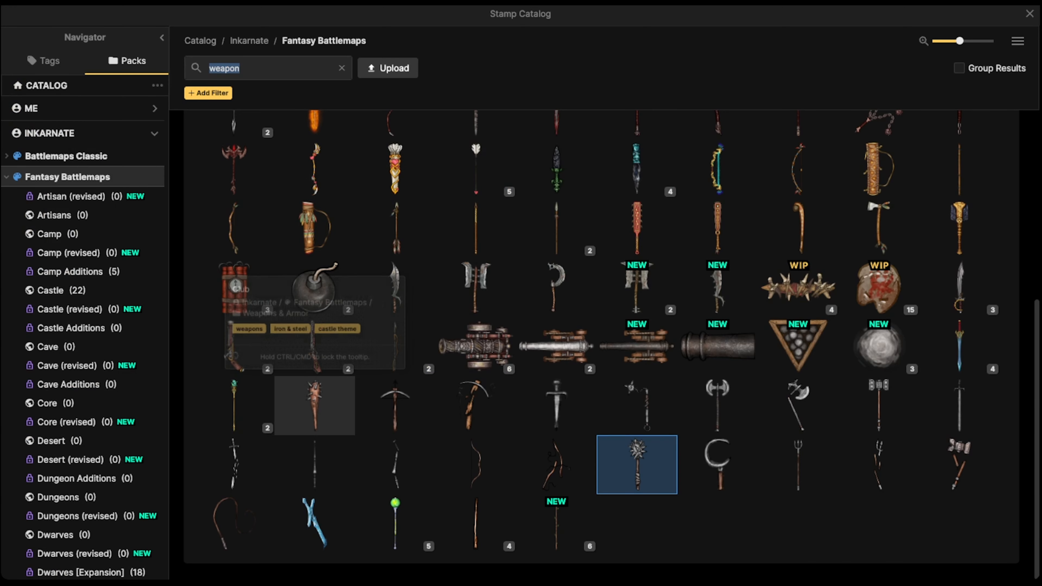
click(315, 404)
shift+scroll(627, 230, down, 10)
shift+scroll(625, 222, down, 2)
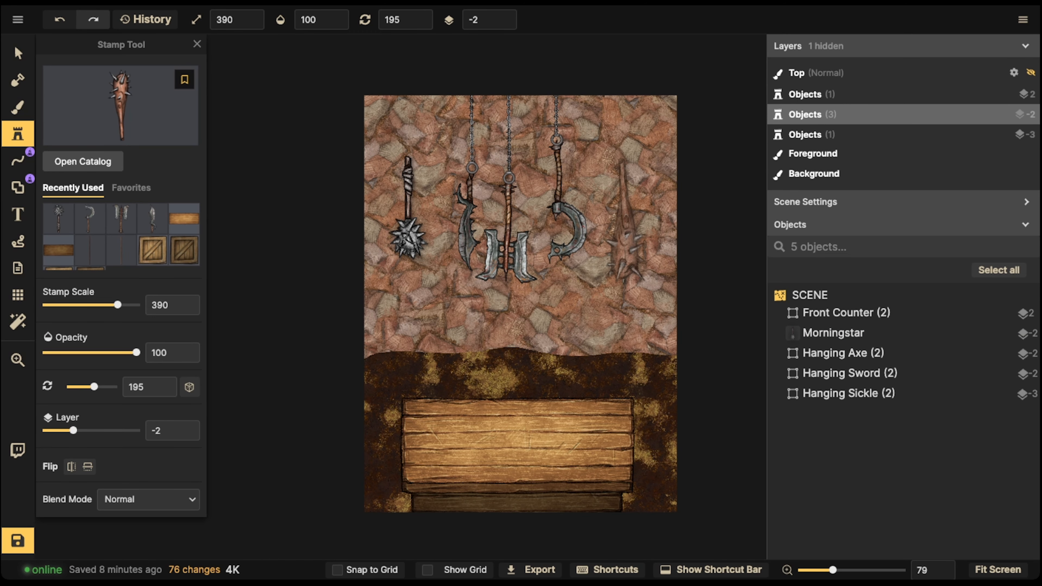
click(624, 220)
key(f)
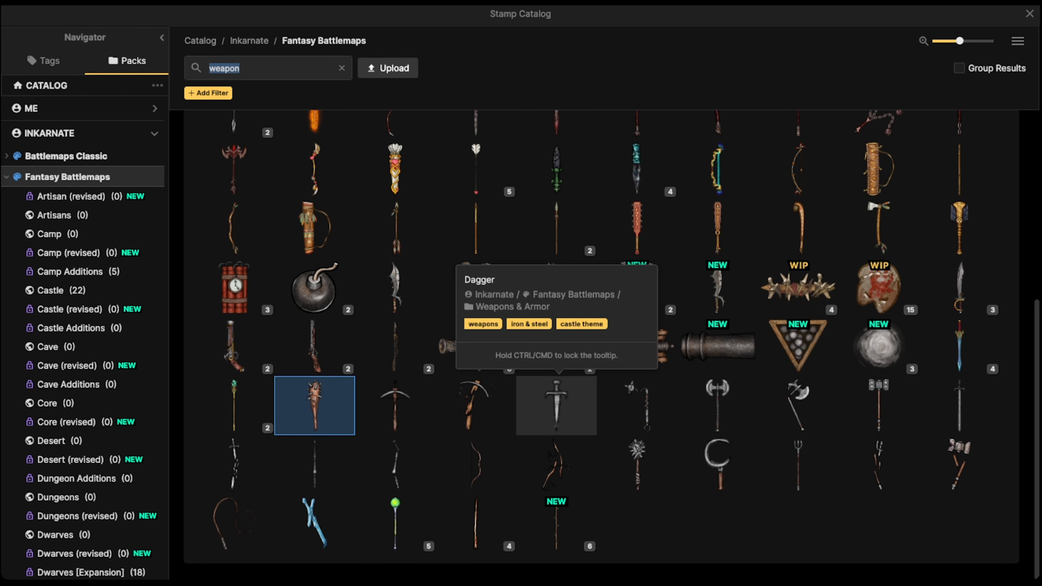
drag(250, 70, 152, 102)
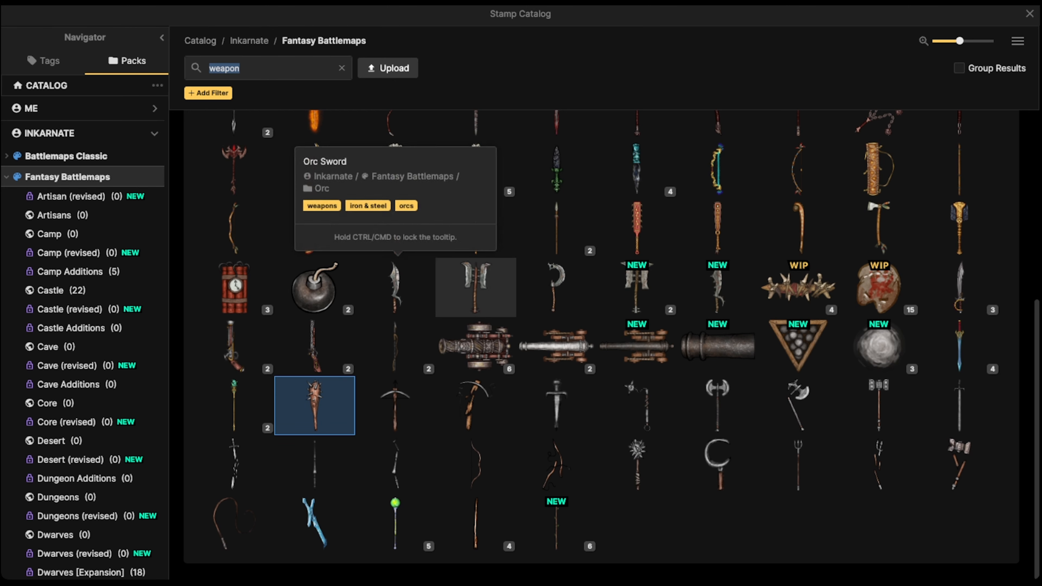
scroll(314, 406, up, 5)
scroll(476, 234, up, 2)
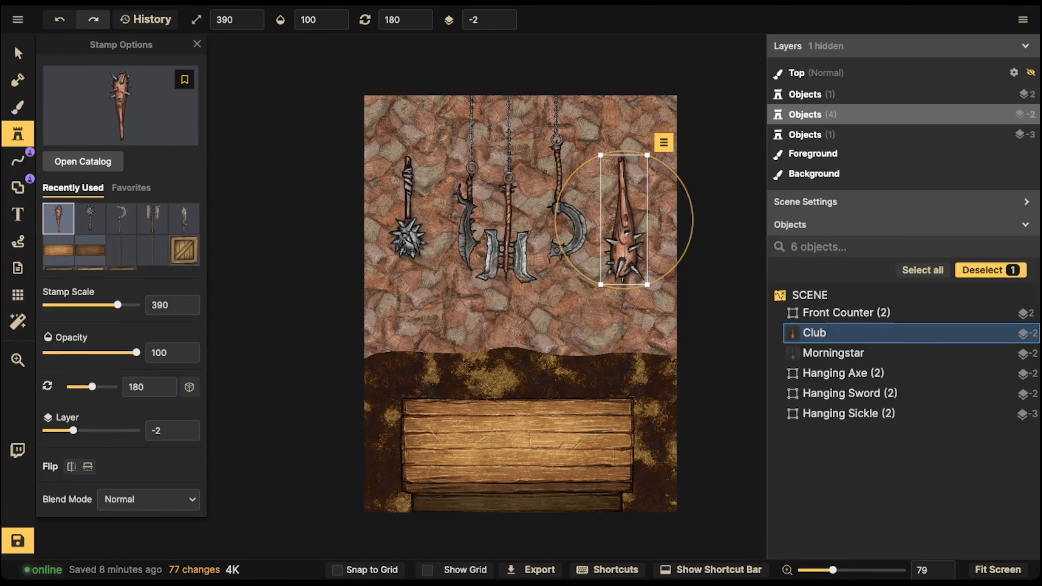
Set the shadow of both the Morningstar and the spiked Club stamps to None
click(17, 53)
scroll(425, 246, up, 2)
click(407, 201)
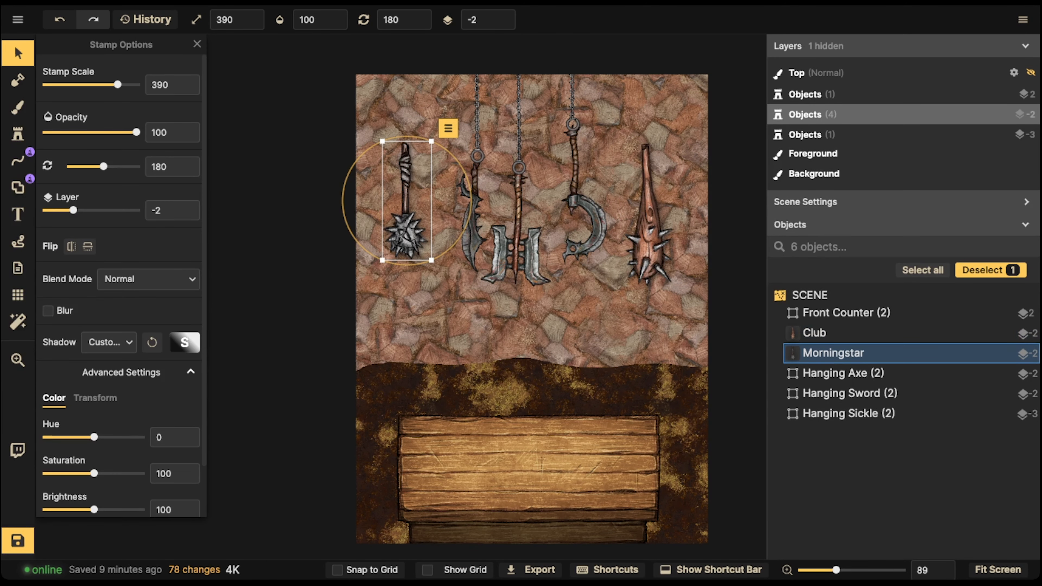
click(109, 342)
click(246, 366)
click(648, 229)
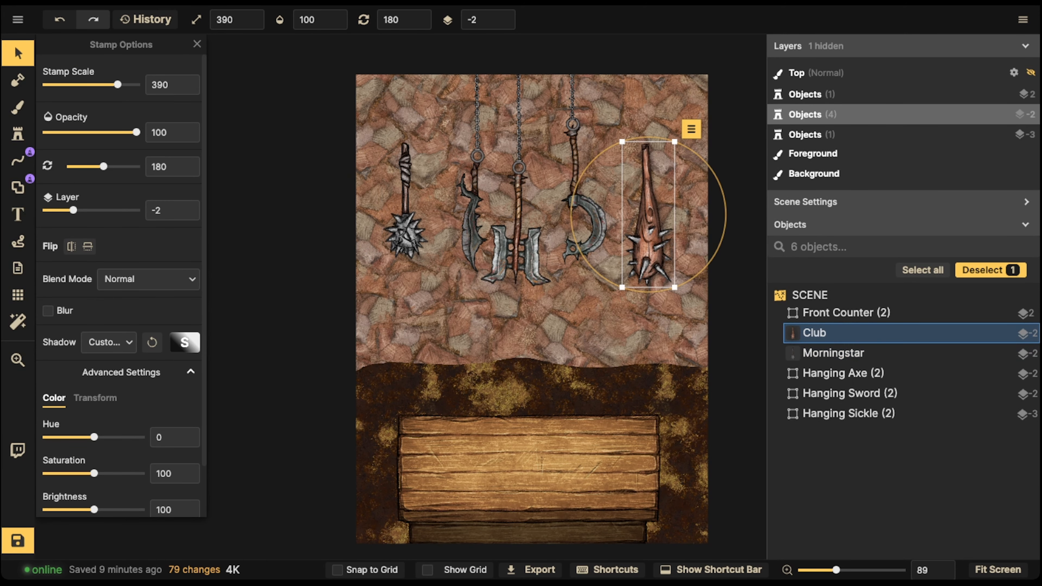
click(109, 342)
click(123, 371)
Enter the hanging sword's nested group, copy its Metal Pipe ring and return to the scene
double_click(473, 226)
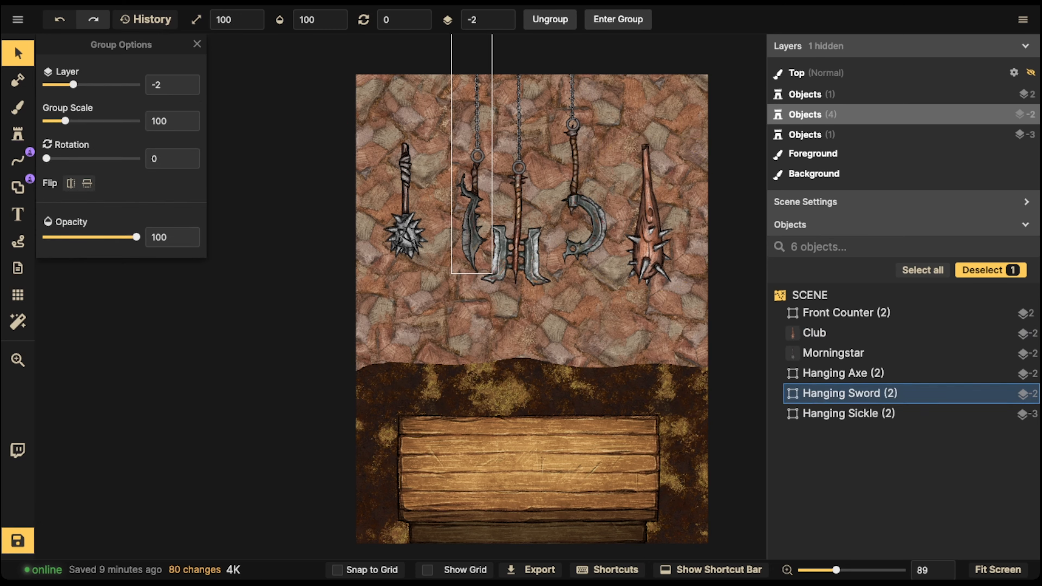
double_click(477, 156)
click(477, 156)
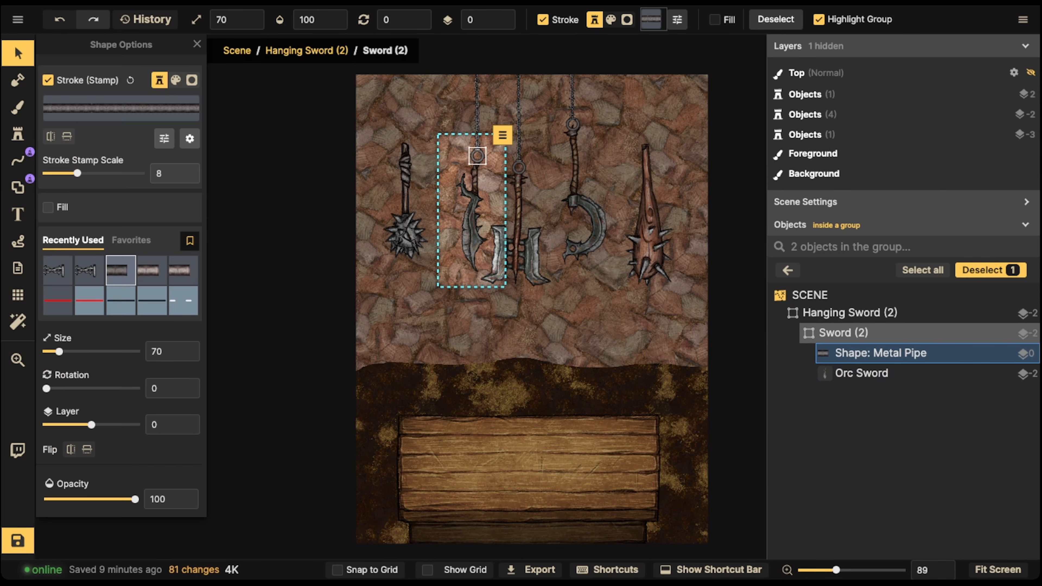
key(Escape)
key(Escape)
key(Escape)
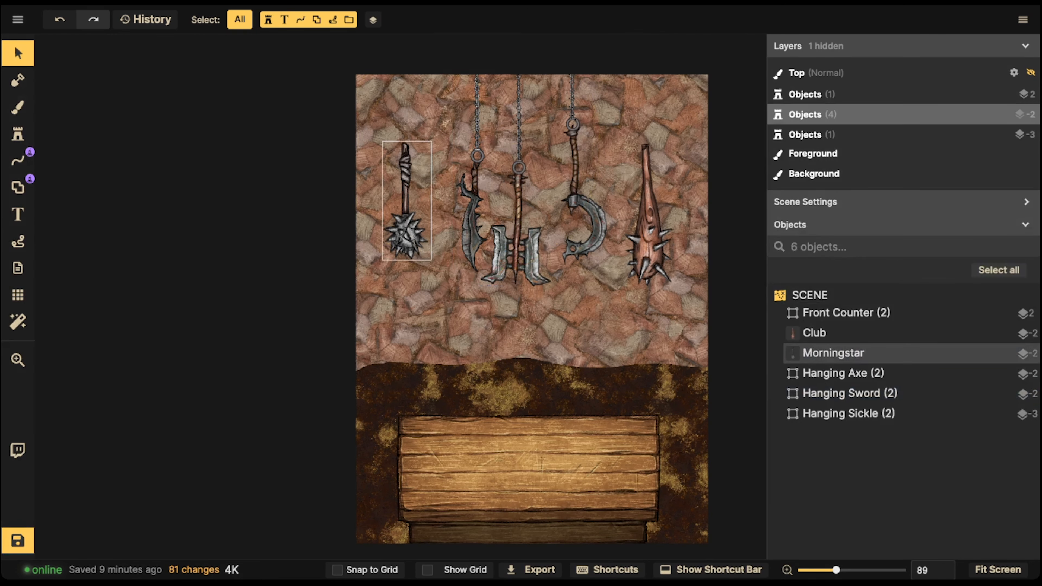
Select the Morningstar and the Club together and reduce their stamp scale to 360
click(405, 201)
shift+click(648, 230)
key(bracketleft)
key(bracketleft)
key(bracketleft)
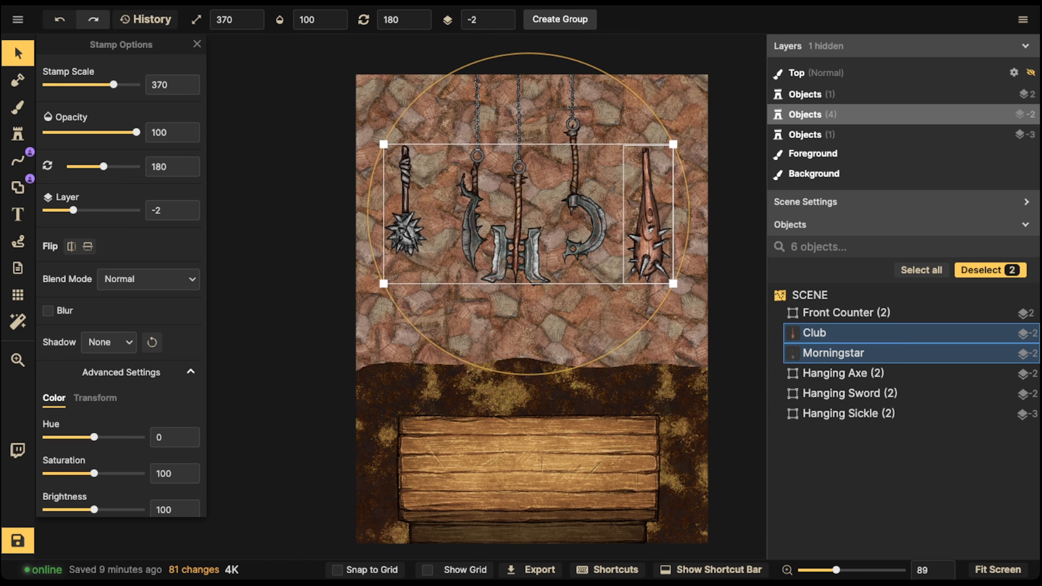
key(Escape)
Paste a copy of the metal ring onto the handle top of the Morningstar and another onto the Club
scroll(405, 132, up, 5)
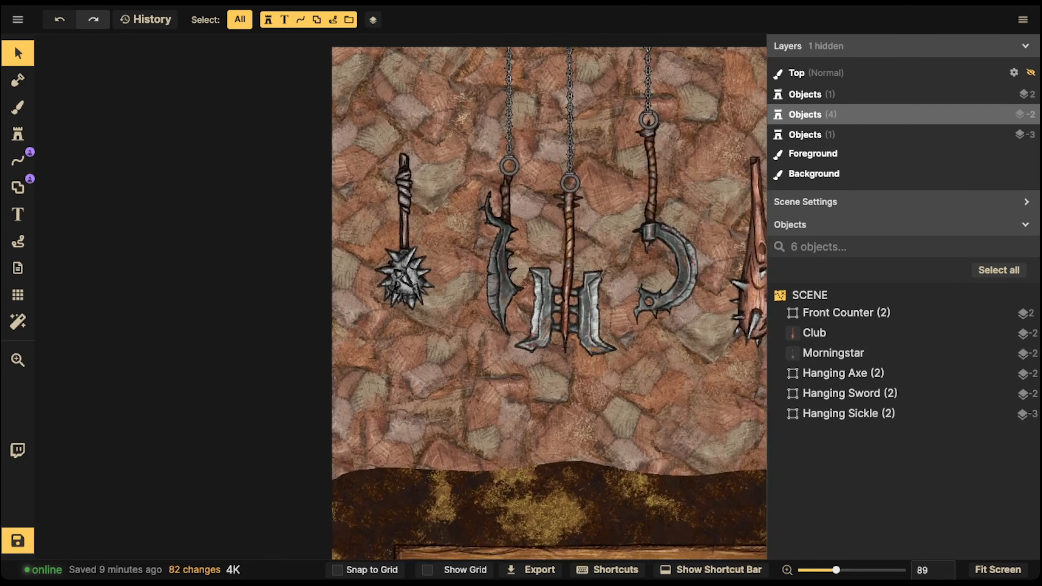
key(ctrl+v)
drag(431, 102, 216, 142)
key(space)
key(ctrl+v)
drag(571, 144, 590, 147)
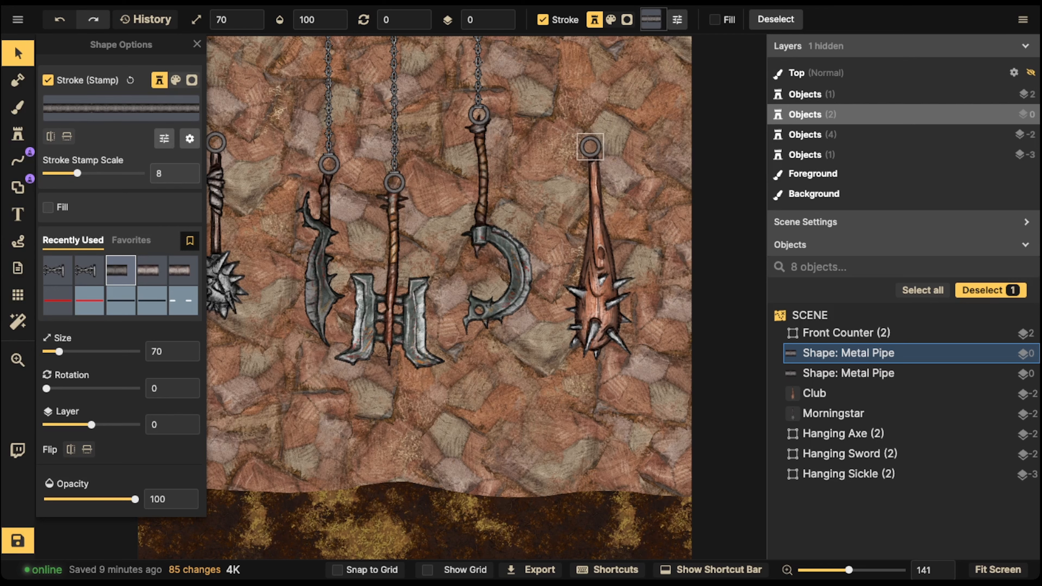
Enter the Hanging Sword group, copy its Hell Chain line and return to the scene
click(330, 127)
double_click(328, 127)
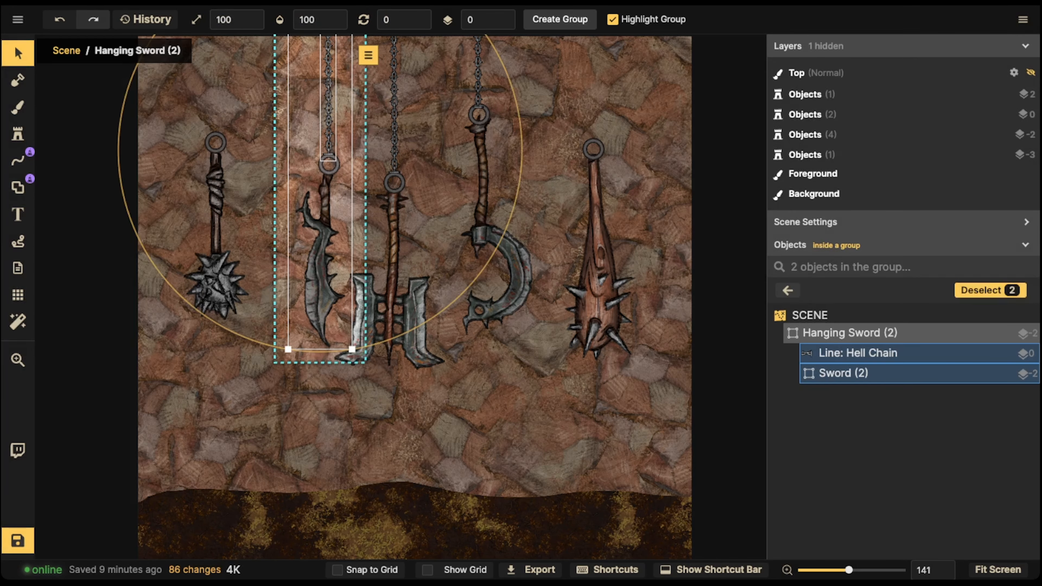
click(328, 128)
key(Escape)
key(Escape)
key(Escape)
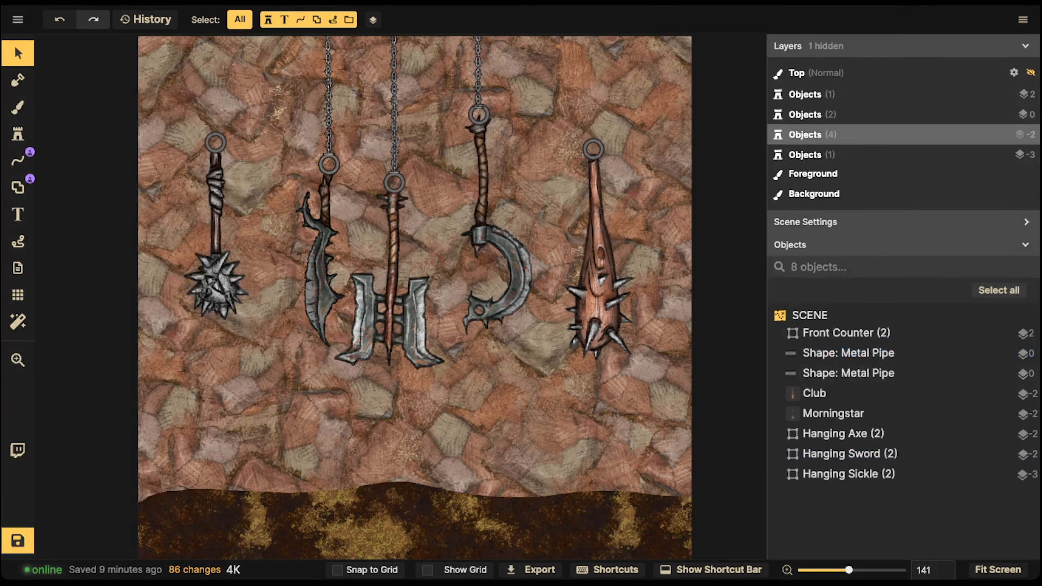
Paste a Hell Chain above the Morningstar's ring and another above the Club's ring
key(space)
drag(328, 127, 443, 196)
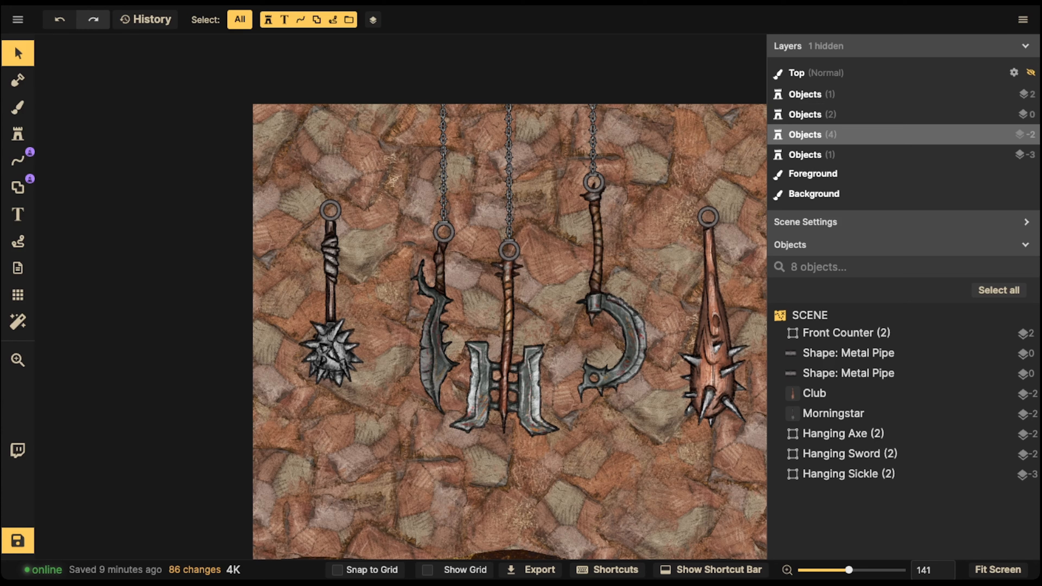
key(ctrl+v)
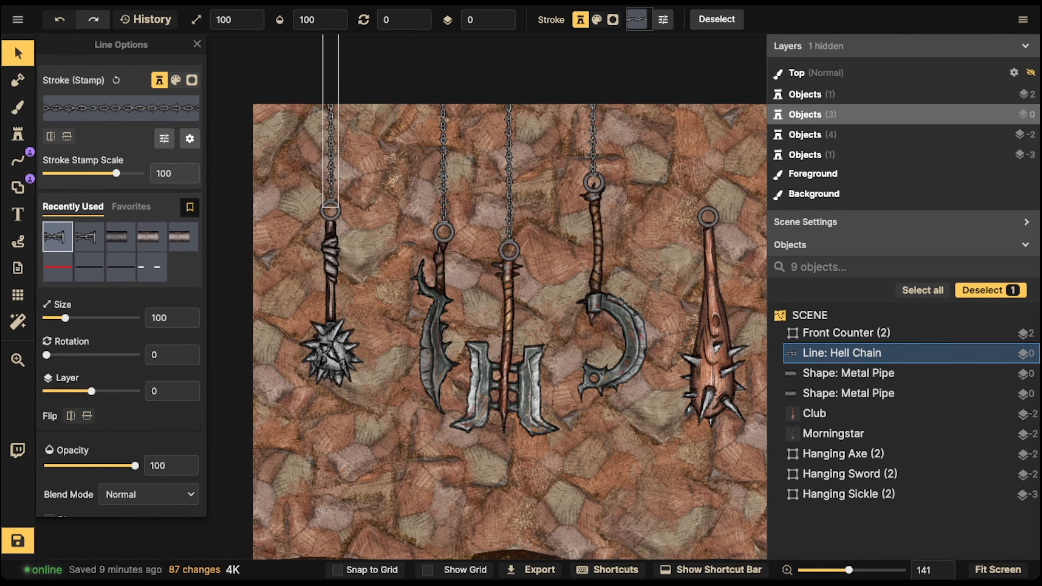
key(space)
drag(710, 153, 370, 109)
key(ctrl+v)
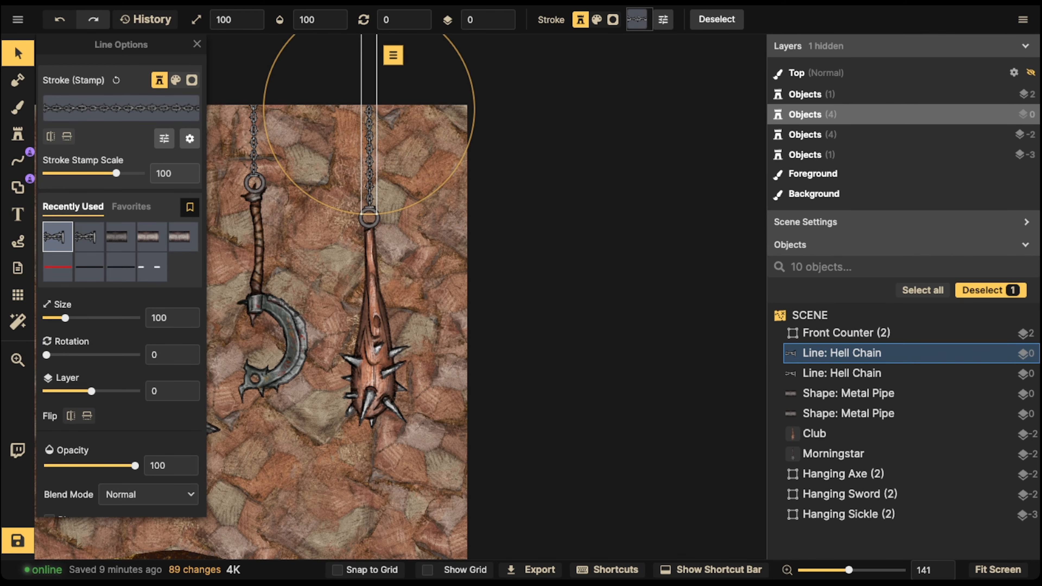
key(Escape)
Group the Club with its ring and chain under the name Hanging Spiked Club
scroll(533, 171, down, 5)
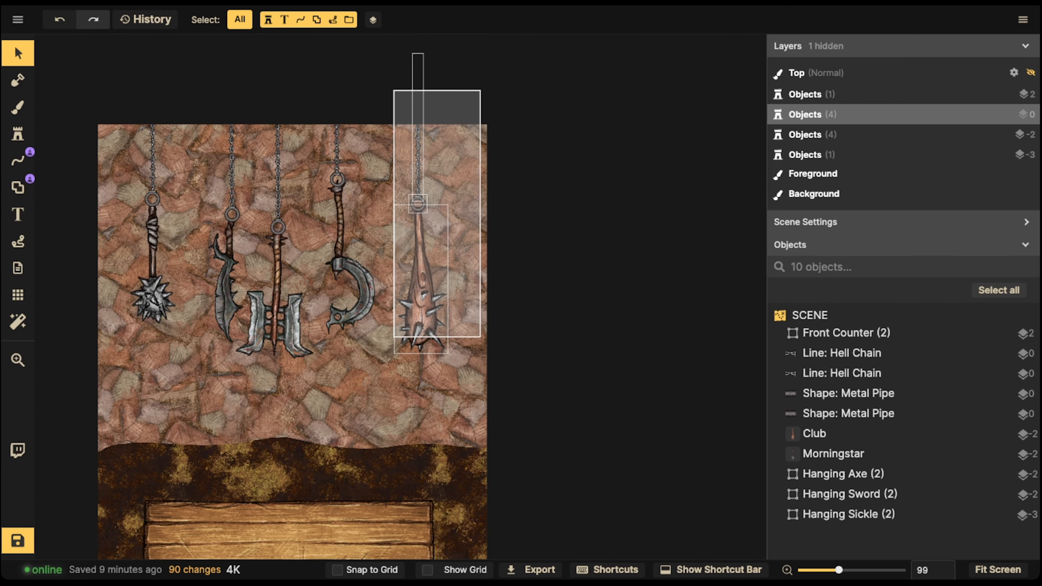
drag(480, 337, 481, 338)
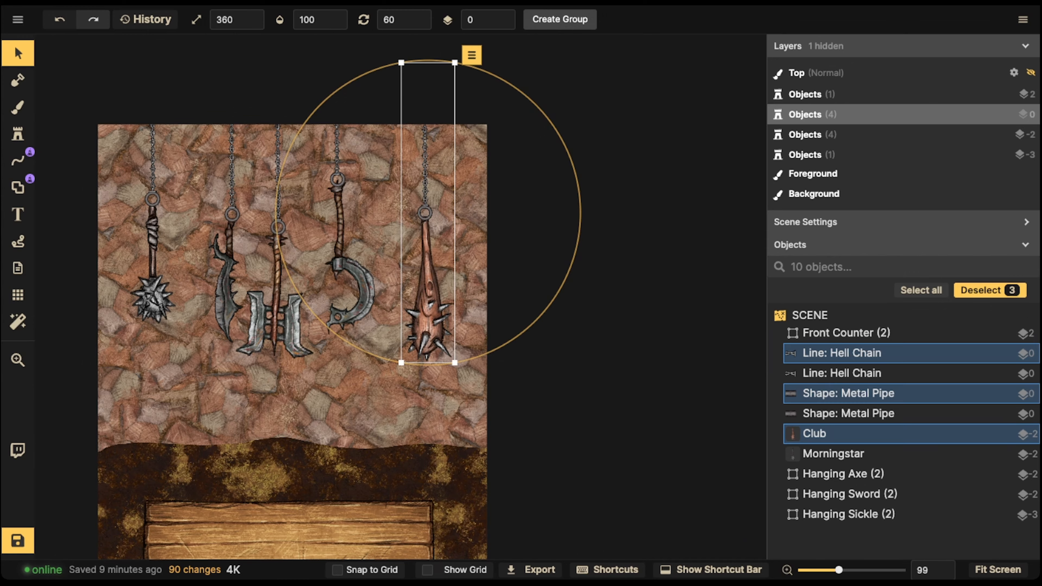
click(560, 19)
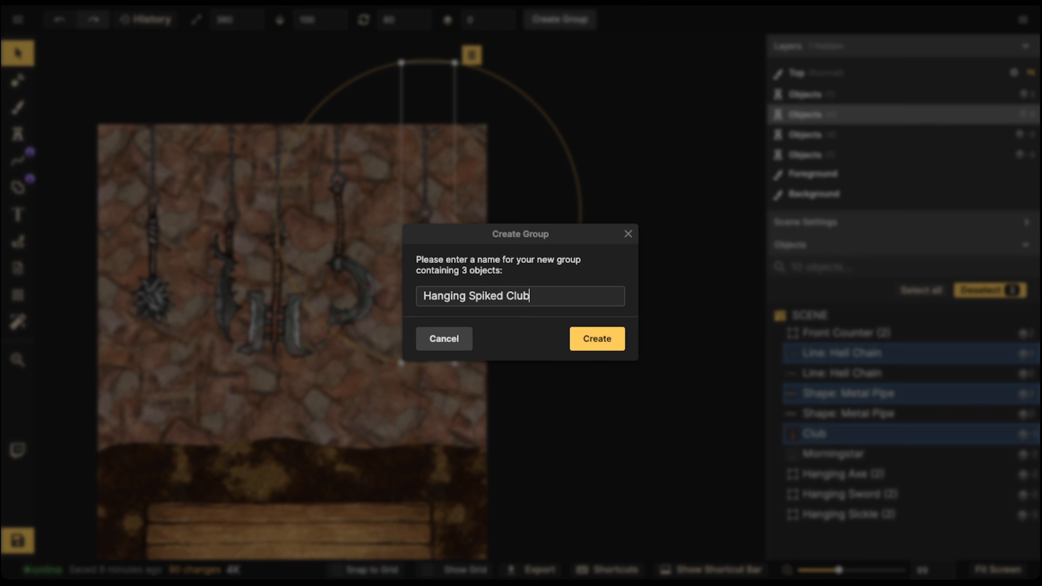
click(598, 338)
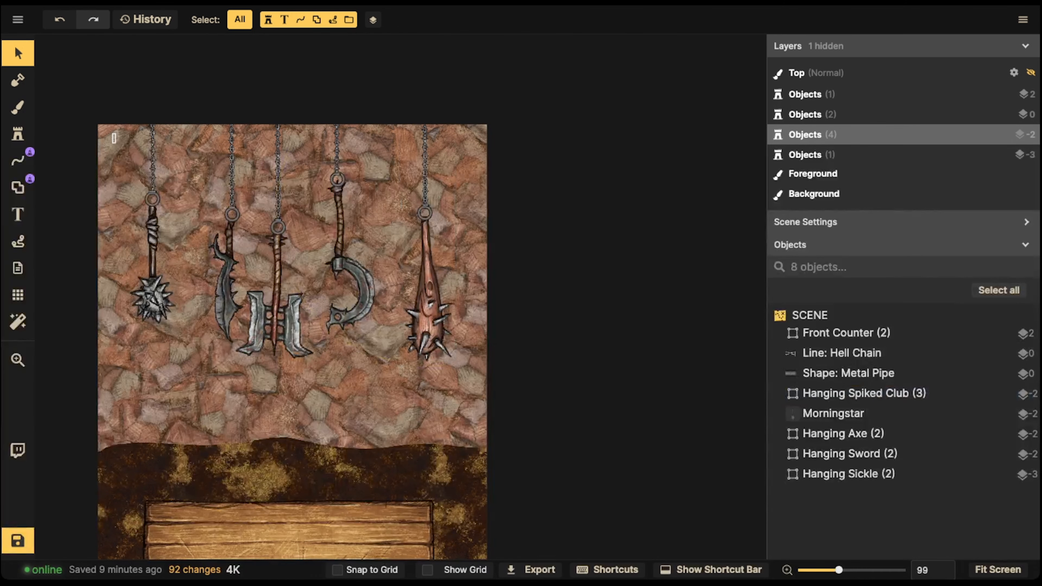
Group the Morningstar with its ring and chain under the name Hanging Spiked Mace
click(114, 138)
click(560, 19)
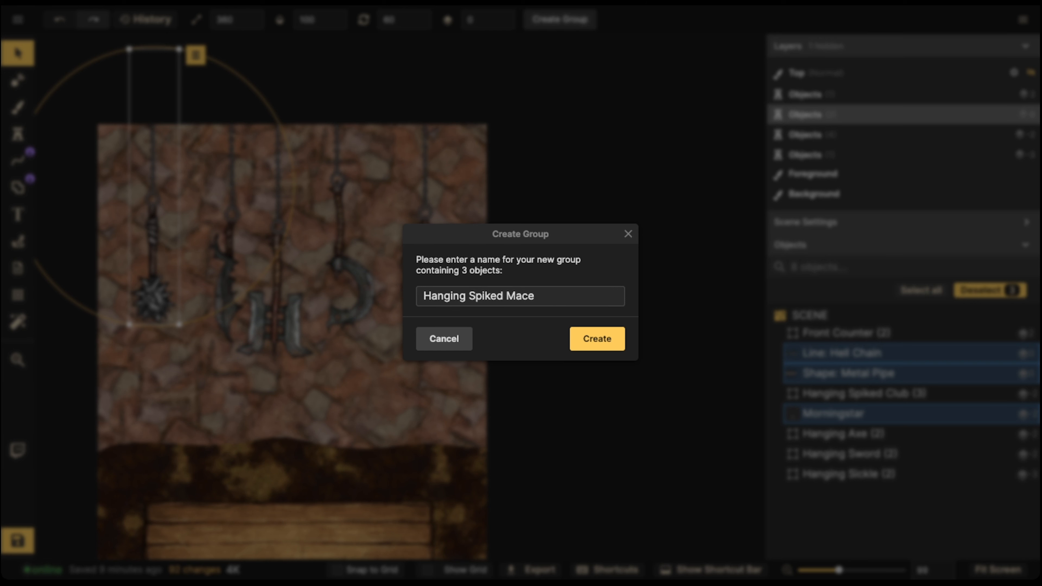
key(Return)
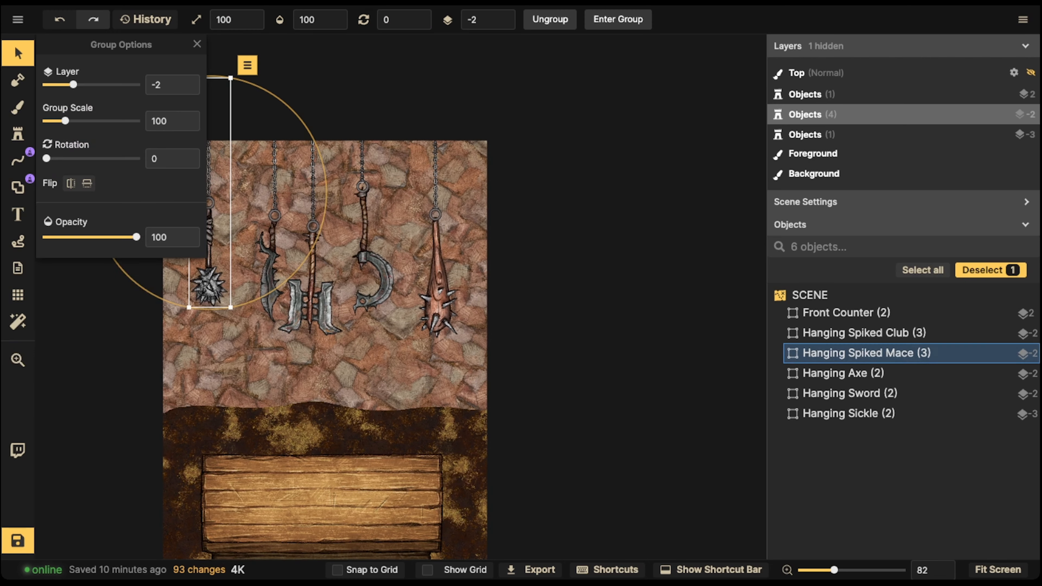
Move the hanging spiked club up and left so it hangs close beside the sickle
drag(209, 285, 333, 283)
key(space)
key(Escape)
click(549, 287)
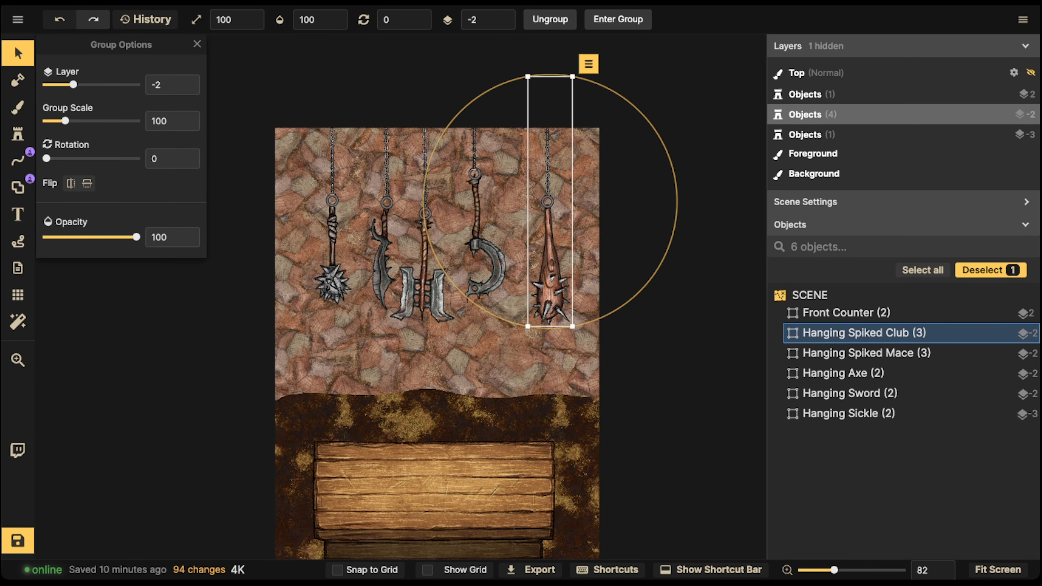
drag(549, 287, 521, 268)
scroll(519, 269, up, 3)
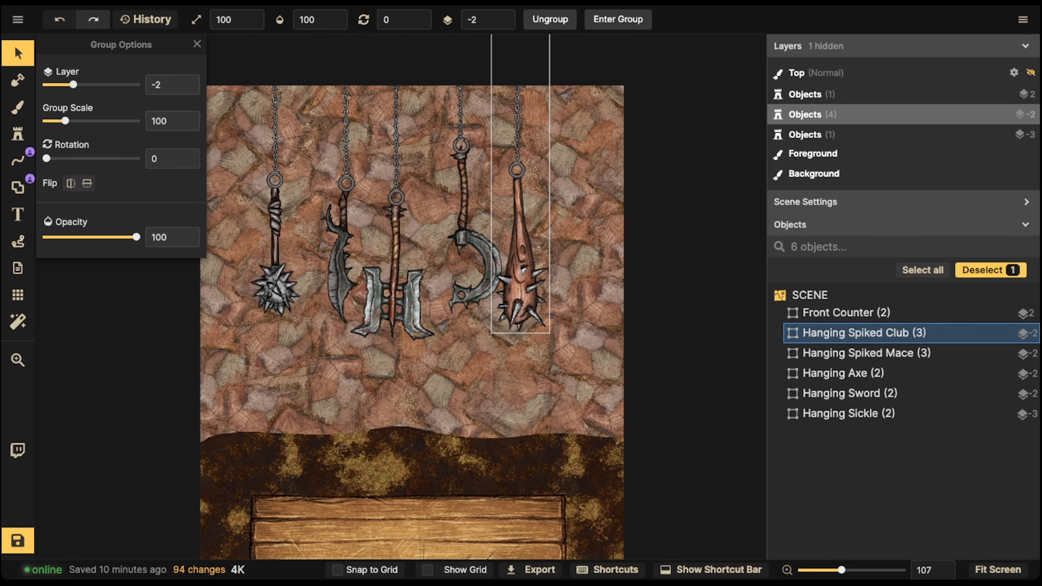
click(410, 357)
Nudge the hanging sword right toward the axe, and raise the hanging spiked mace while shifting it slightly right
double_click(276, 284)
double_click(340, 283)
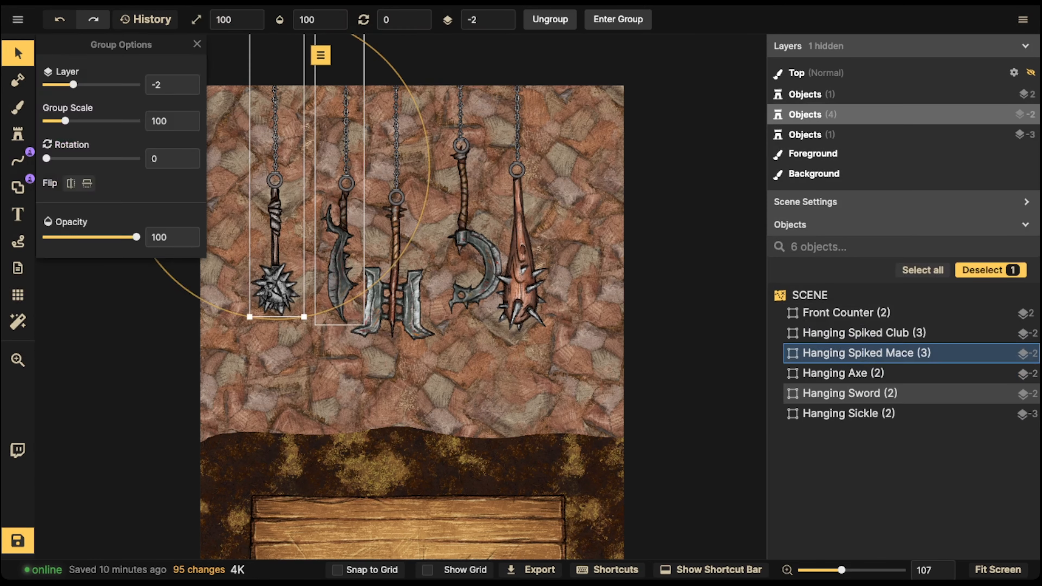
drag(340, 280, 346, 280)
drag(276, 284, 287, 234)
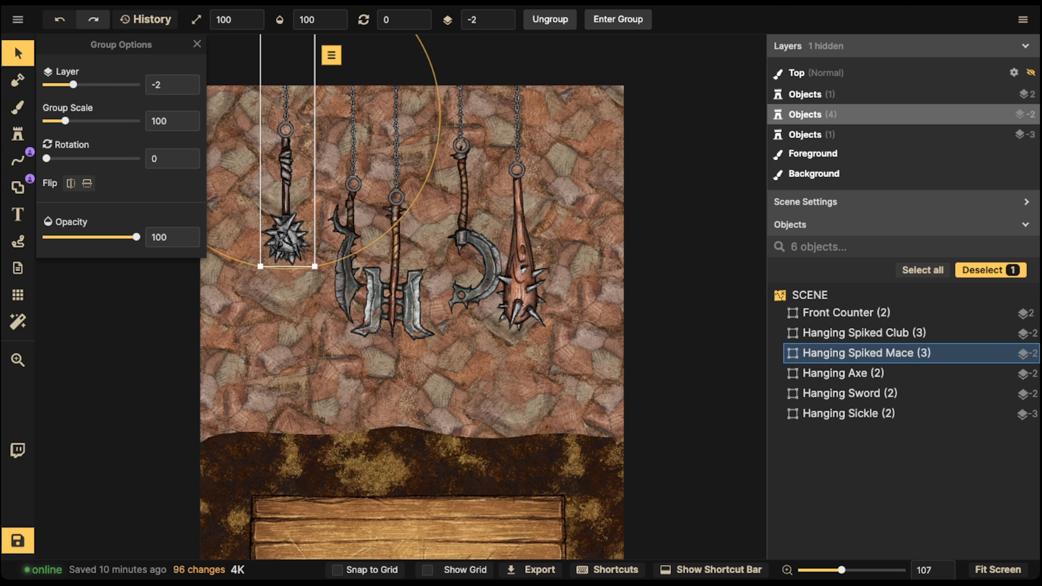
Duplicate the hanging spiked mace, reduce the copy's group scale to 70 and place it between the original mace and the sword
key(ctrl+c)
key(ctrl+v)
key(bracketleft)
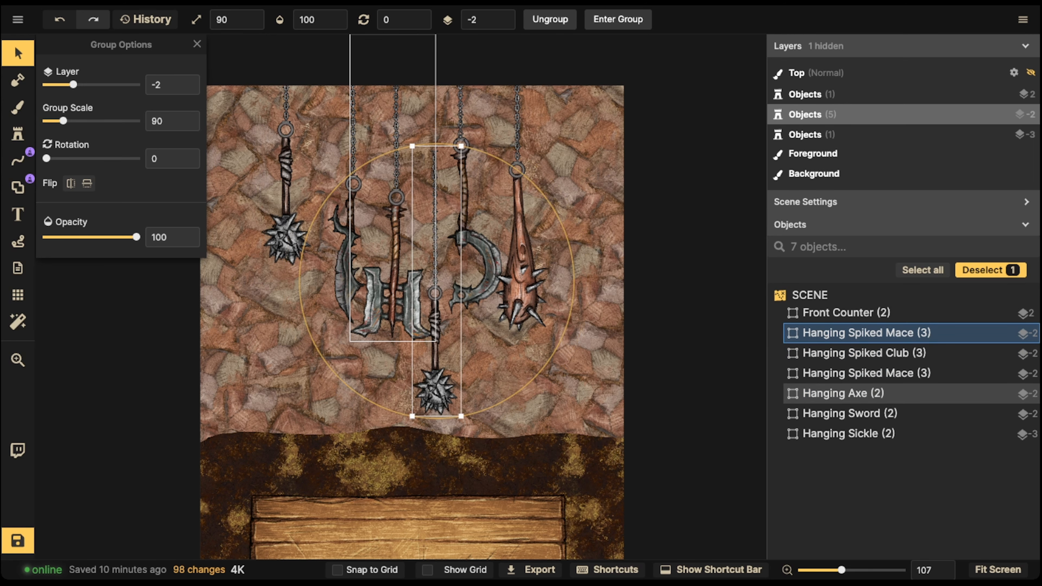
key(bracketleft)
key(bracketleft)
drag(437, 284, 328, 137)
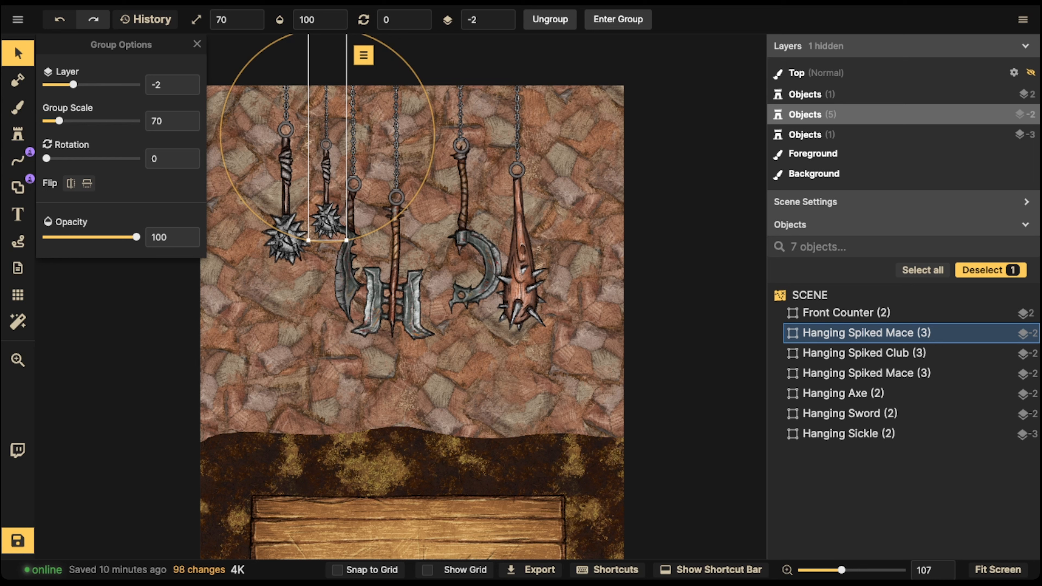
Enlarge the mace copy to group scale 90 and move it between the hanging axe and the sickle
key(bracketright)
key(bracketright)
key(bracketright)
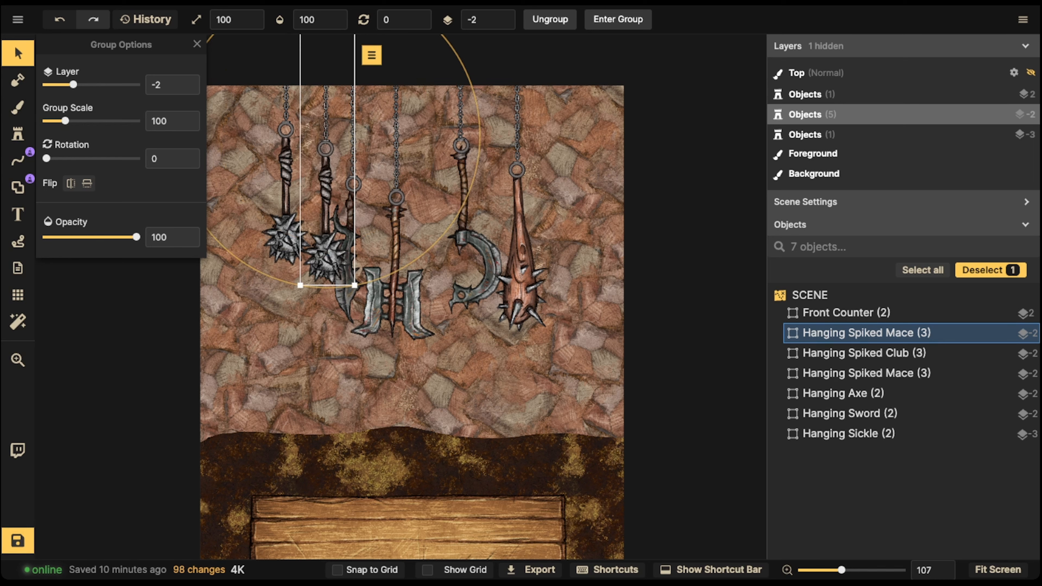
drag(328, 137, 410, 120)
key(bracketleft)
drag(425, 185, 429, 171)
drag(429, 170, 440, 191)
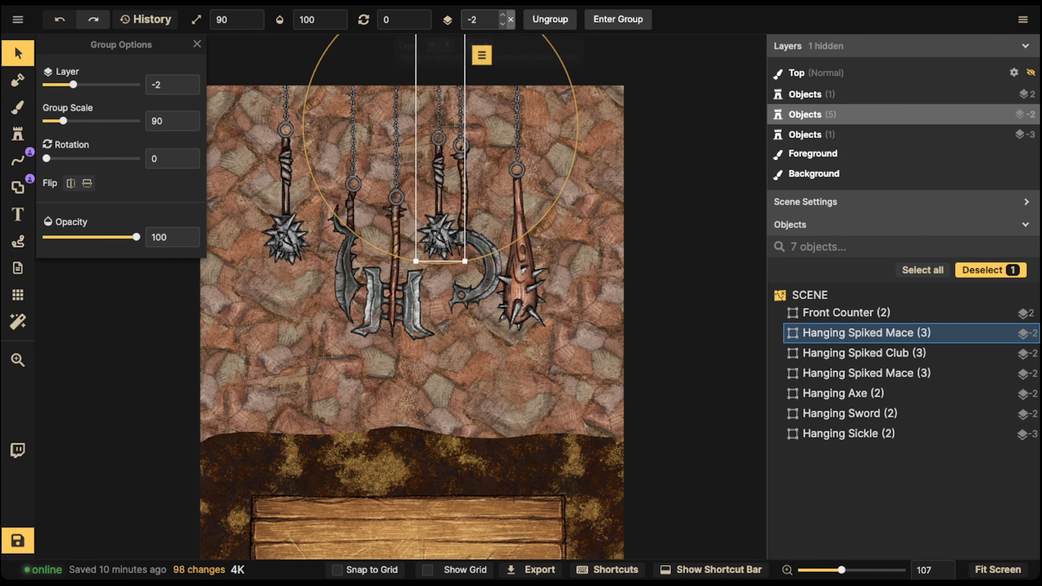
Put the mace copy on layer -3 and lower its Morningstar stamp's brightness to 67
click(502, 16)
double_click(502, 24)
double_click(439, 226)
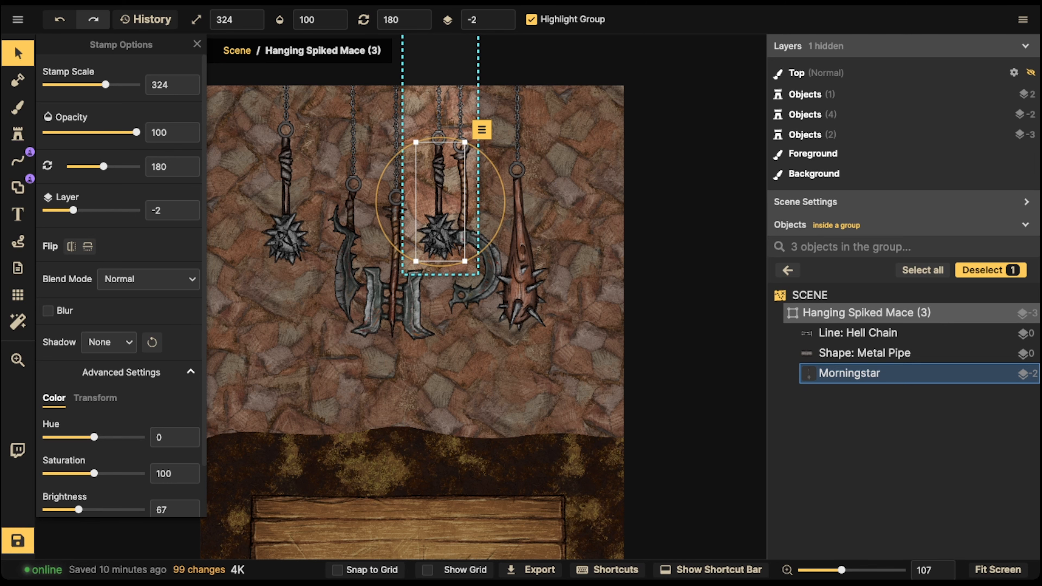
key(Escape)
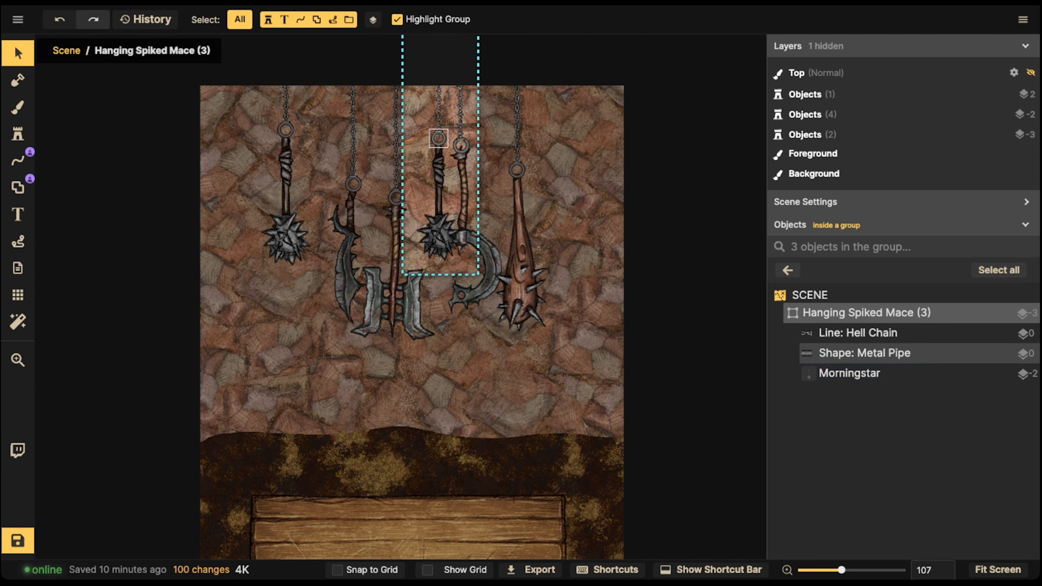
key(Escape)
Darken the metal ring inside the mace copy by setting its stroke brightness to 46
scroll(443, 138, up, 5)
double_click(440, 138)
scroll(441, 143, up, 3)
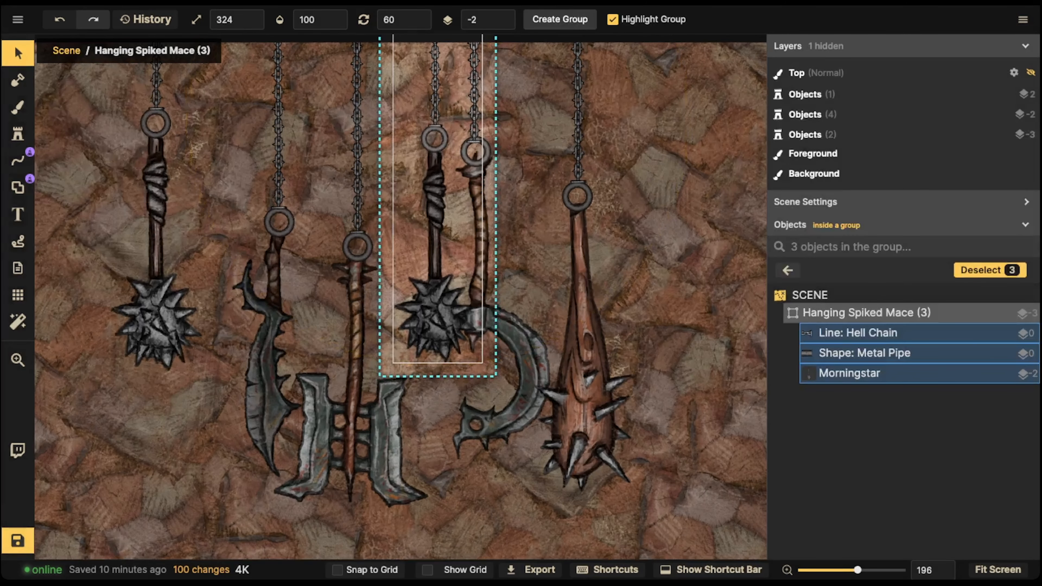
click(441, 143)
click(164, 138)
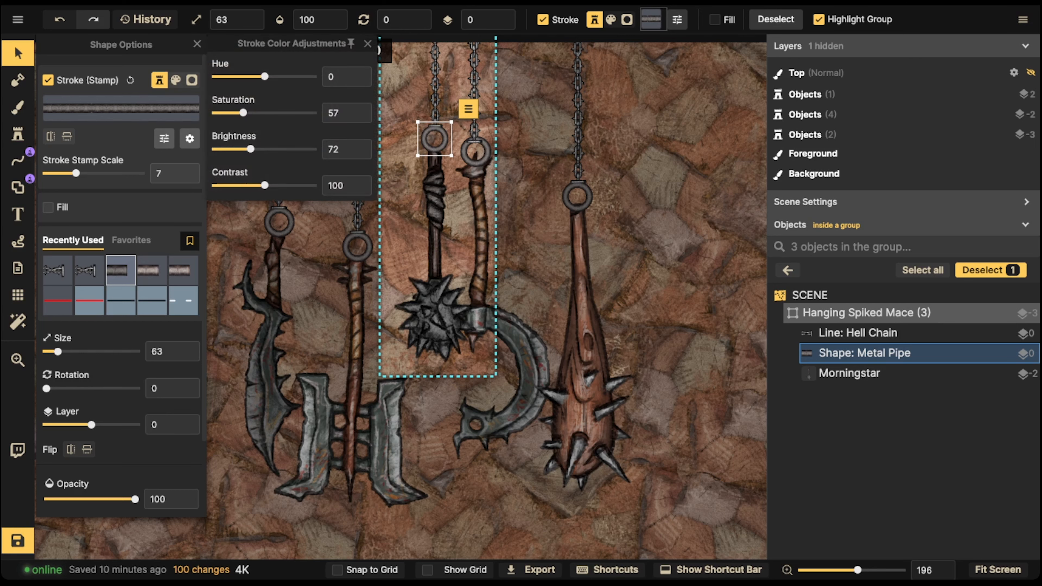
drag(250, 149, 241, 149)
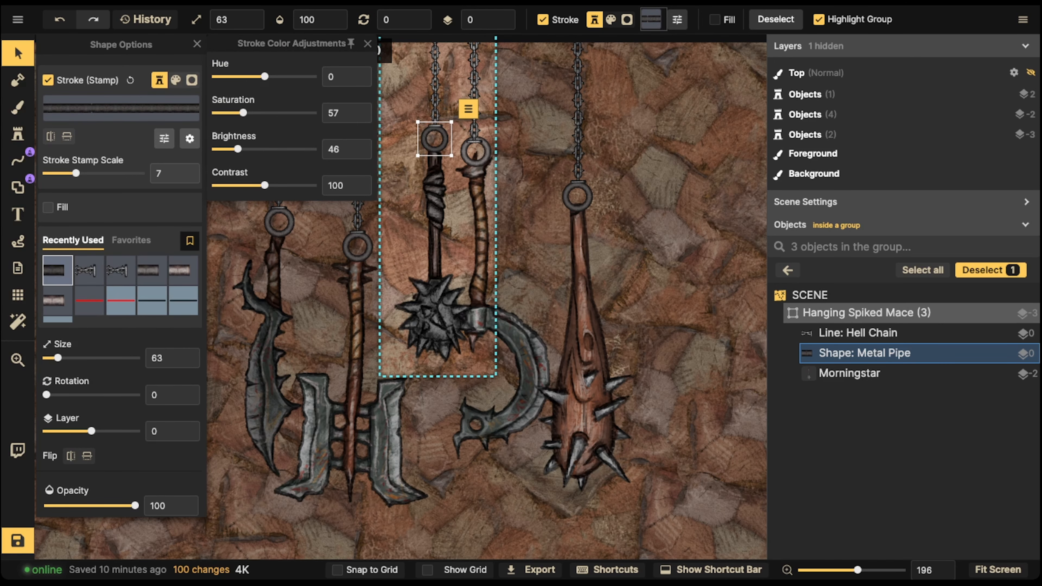
key(Escape)
Darken the mace copy's Hell Chain by setting its stroke brightness to 79
double_click(435, 95)
click(435, 95)
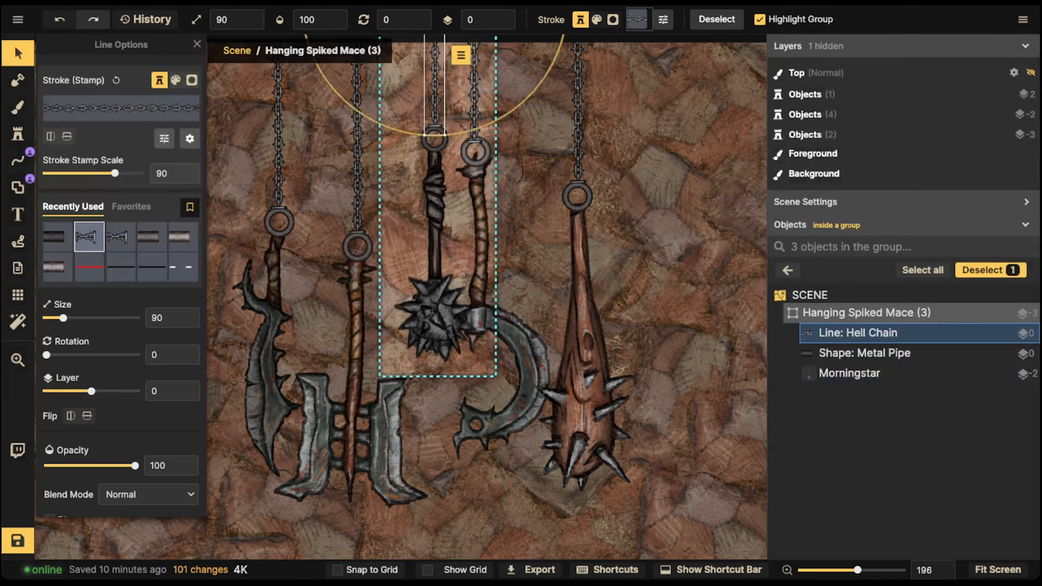
click(164, 138)
drag(268, 149, 254, 149)
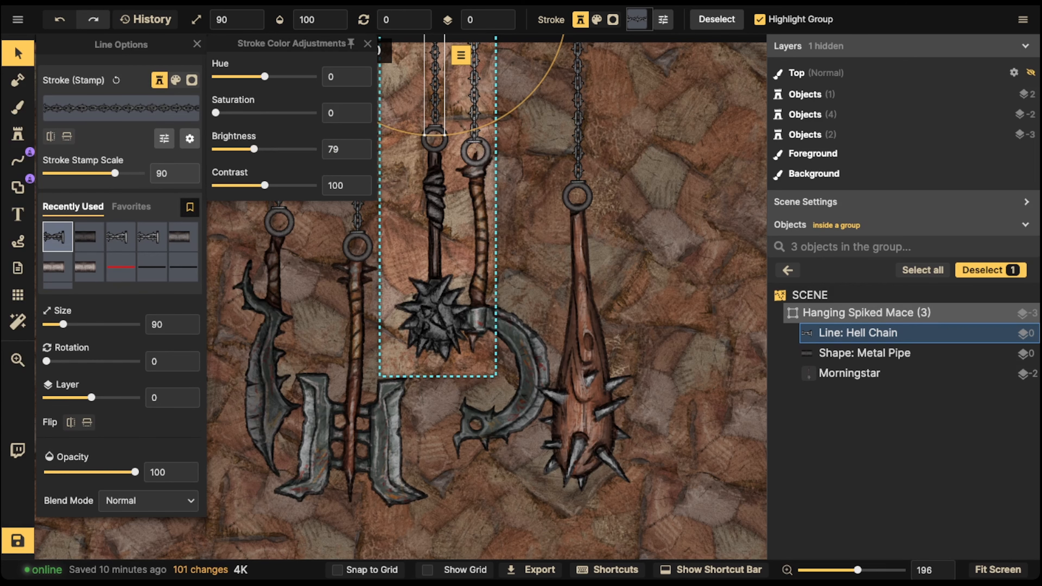
key(Escape)
key(Escape)
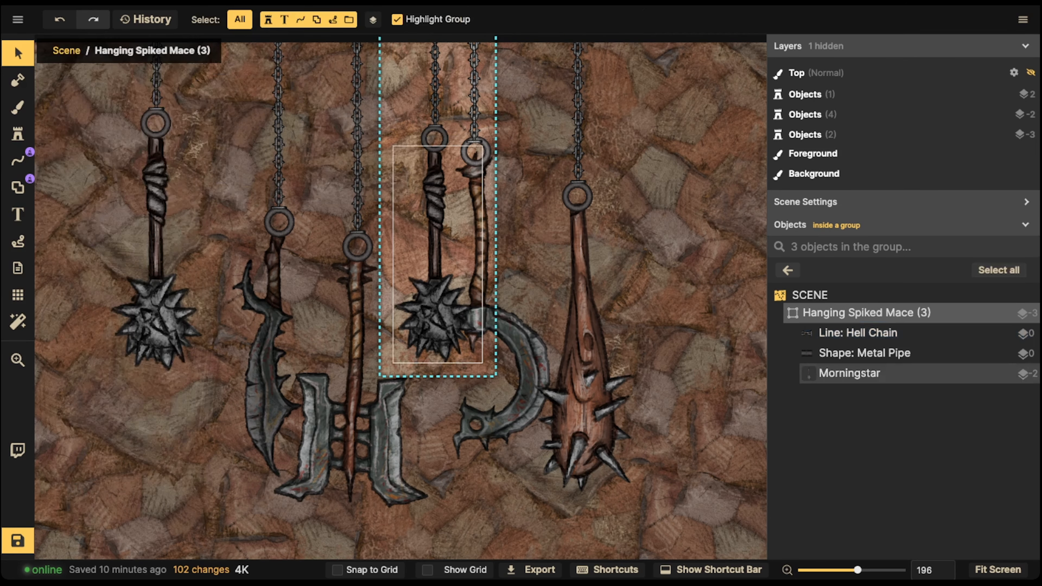
Shift the darker mace copy slightly up and left, into the gap between the axe and the sickle
drag(433, 305, 418, 295)
scroll(400, 250, down, 5)
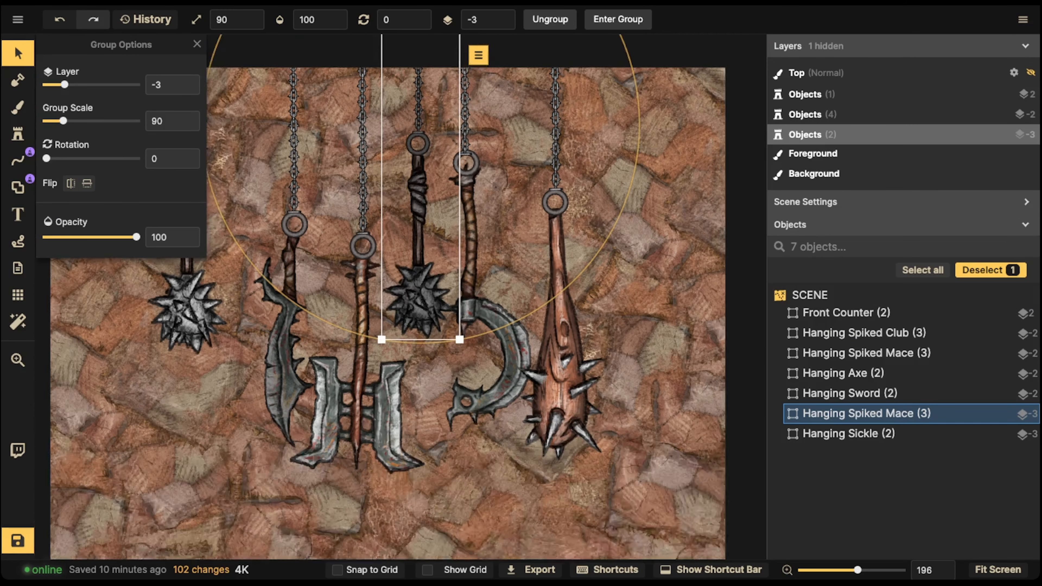
key(Escape)
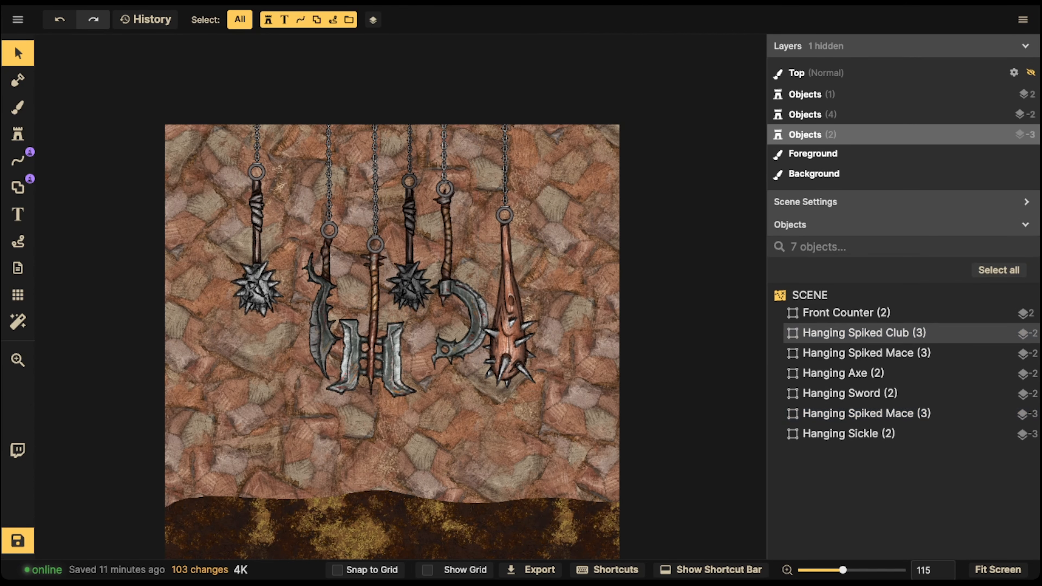